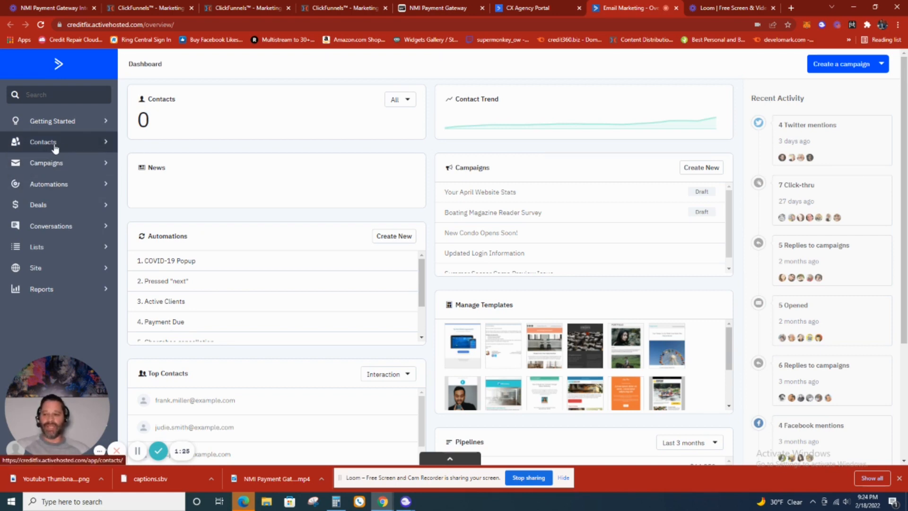
# - Create a new automation from scratch without choosing a start trigger
pyautogui.click(63, 184)
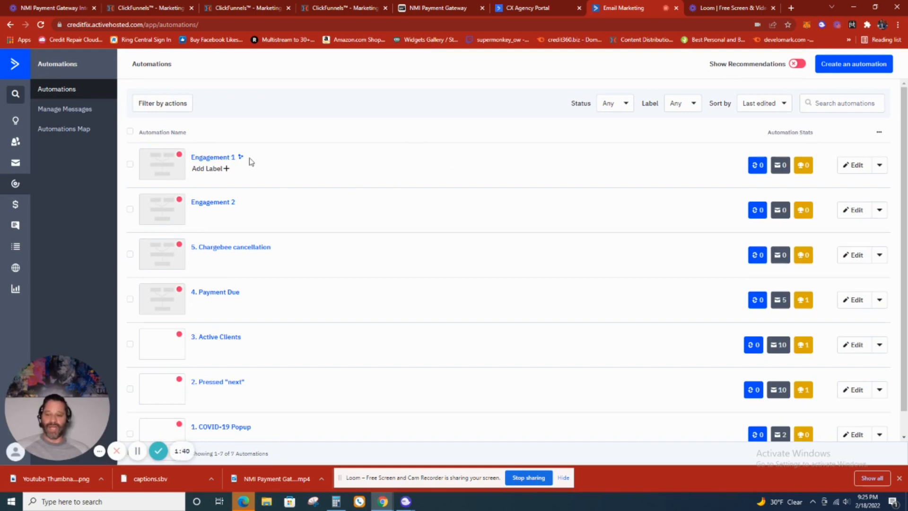
pyautogui.click(853, 67)
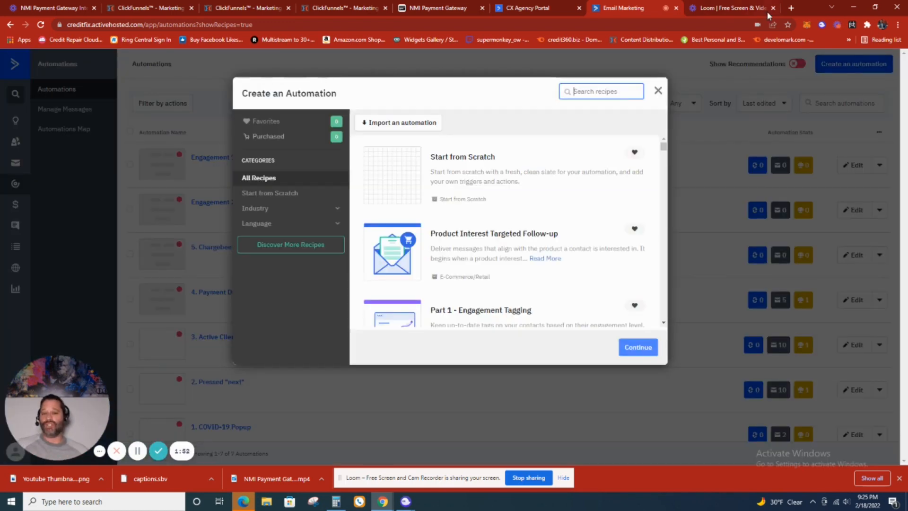
pyautogui.scroll(-1, 428, 208)
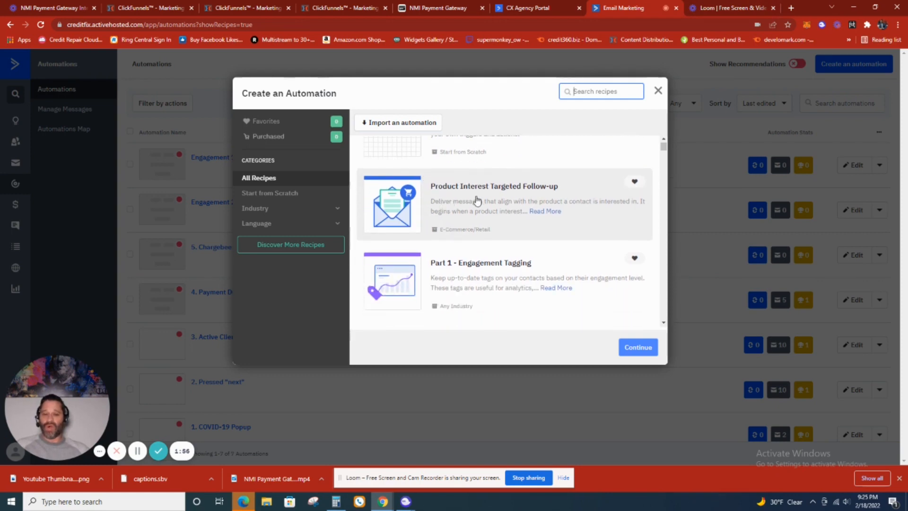
pyautogui.scroll(-1, 557, 209)
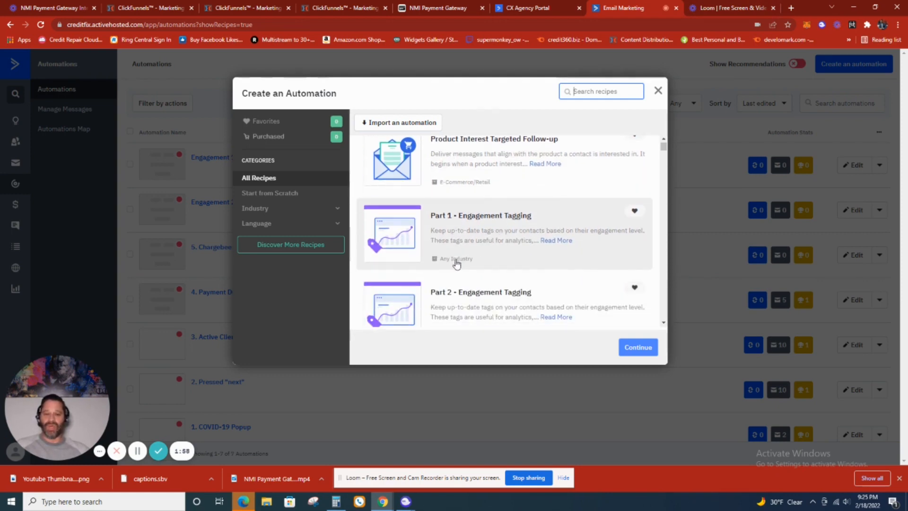
pyautogui.scroll(-2, 544, 240)
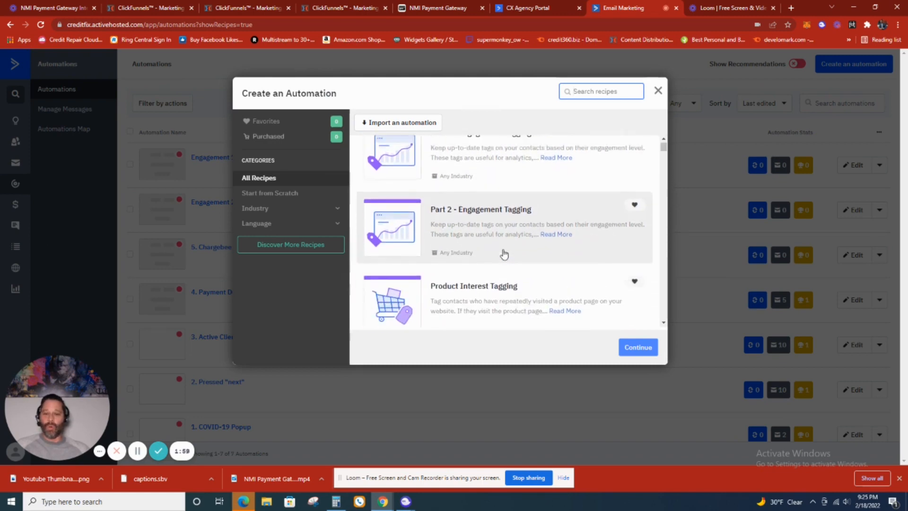
pyautogui.scroll(5, 503, 251)
pyautogui.click(406, 182)
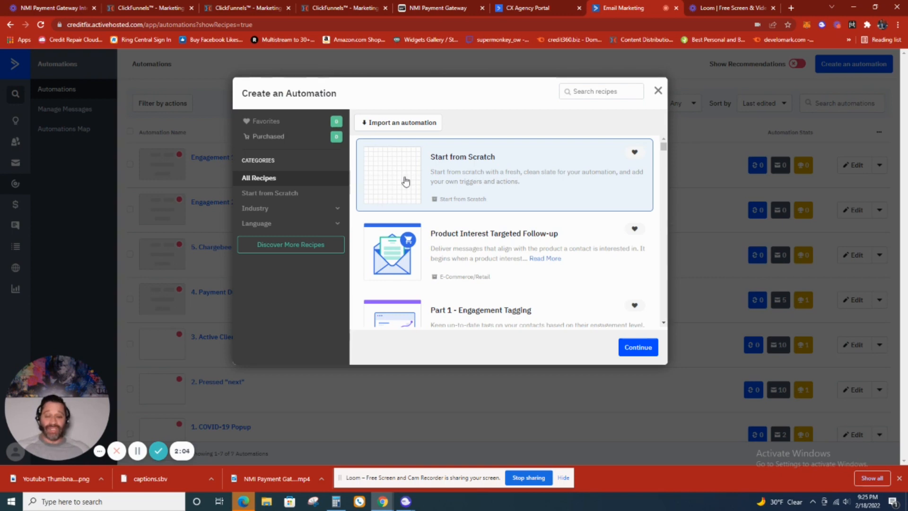
pyautogui.click(630, 347)
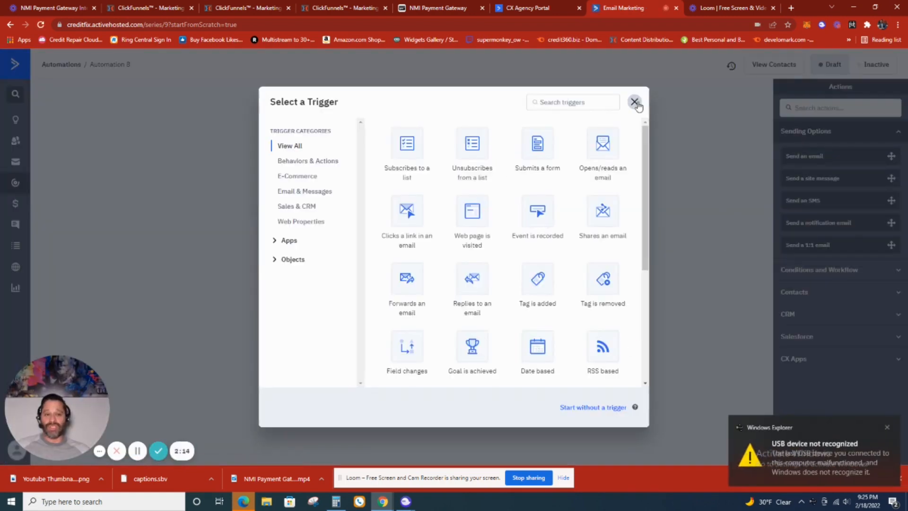
pyautogui.click(635, 102)
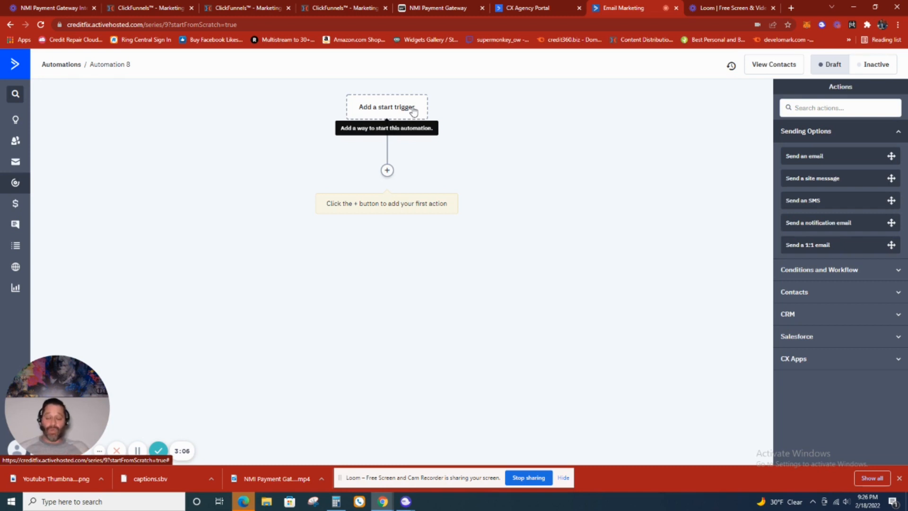
# - Open apexcreditfix.com in a new browser tab, bring up its enrollment page, and return to the automation
pyautogui.click(791, 8)
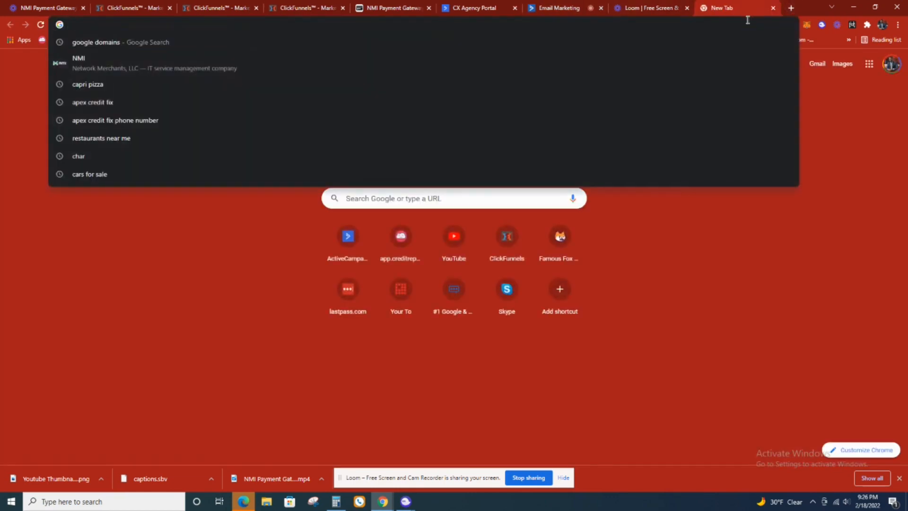
pyautogui.write('apexcreditfix.com')
pyautogui.press('Return')
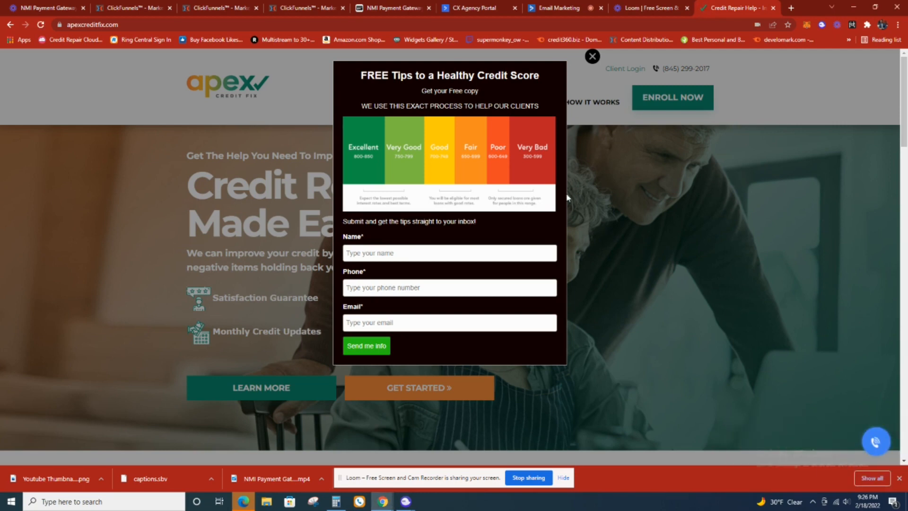
pyautogui.click(592, 57)
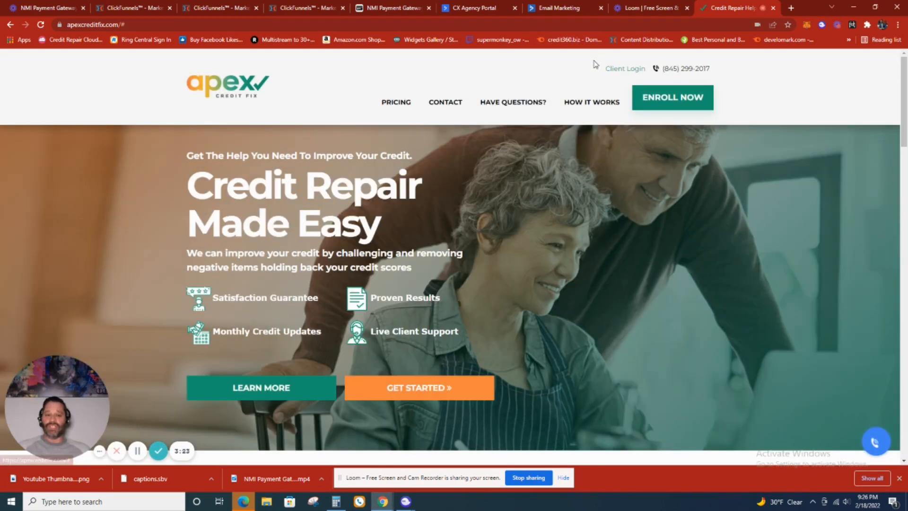
pyautogui.click(661, 103)
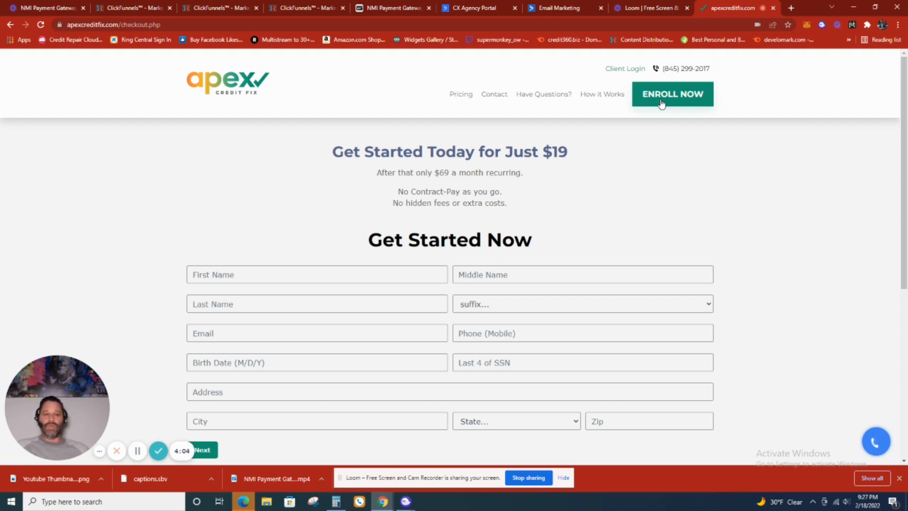
pyautogui.click(559, 9)
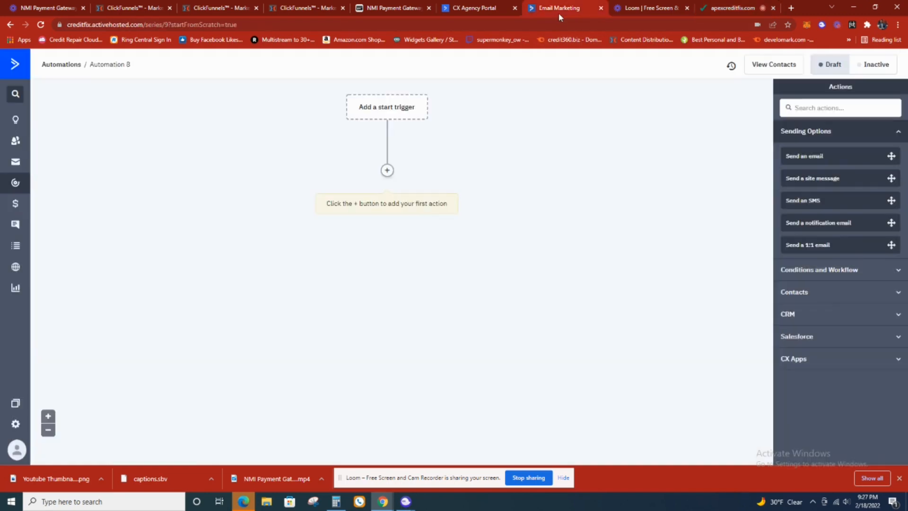
pyautogui.click(403, 109)
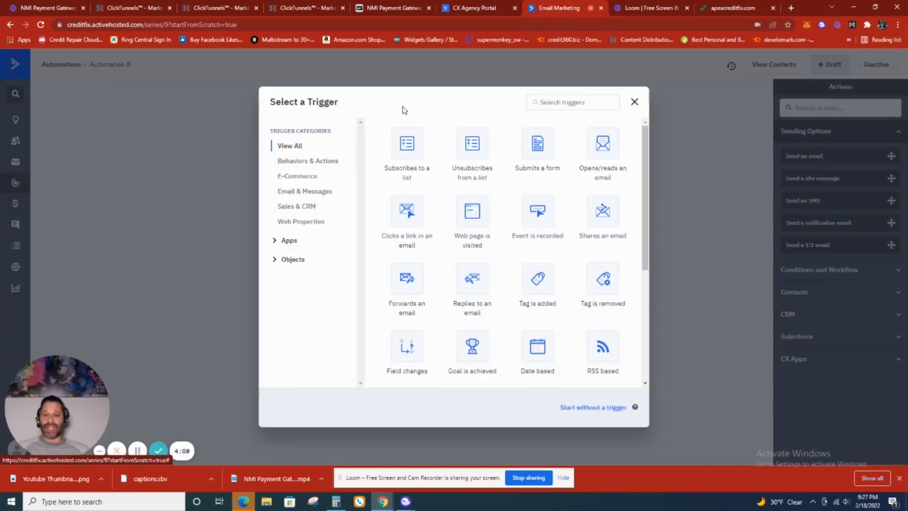
pyautogui.click(406, 151)
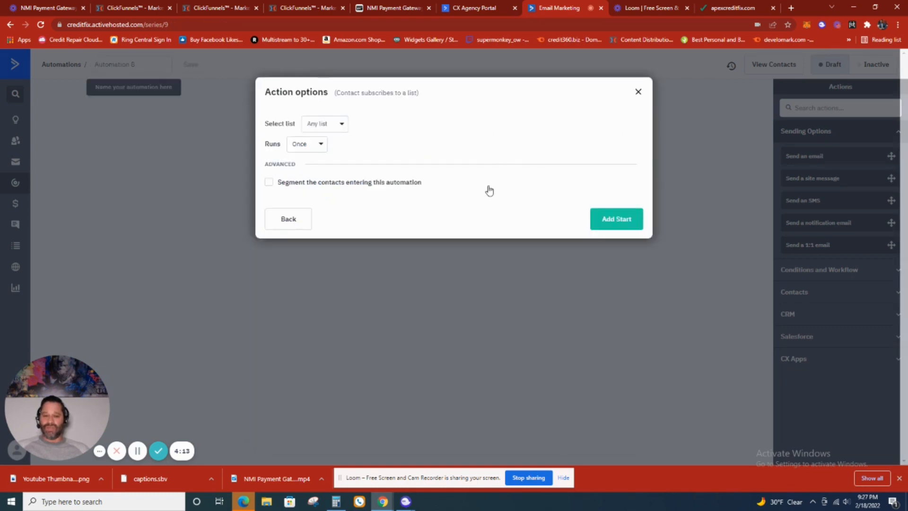
pyautogui.click(322, 122)
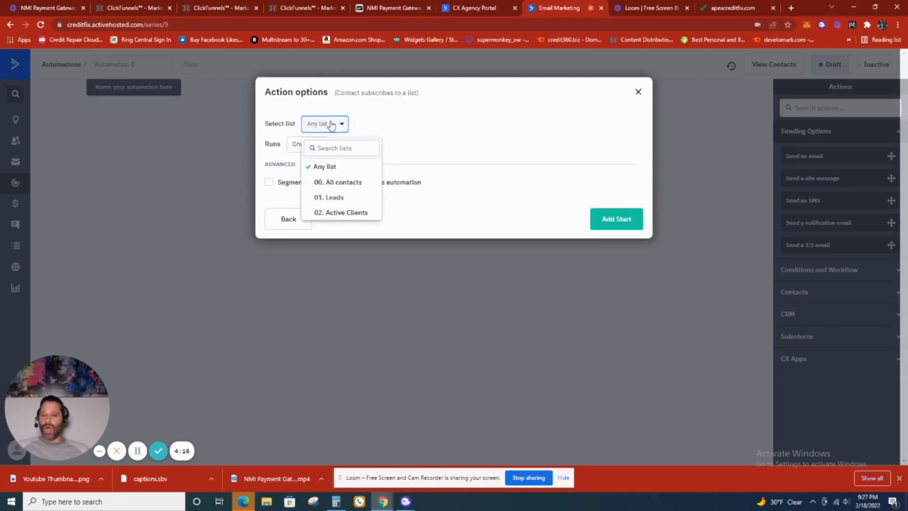
pyautogui.click(350, 198)
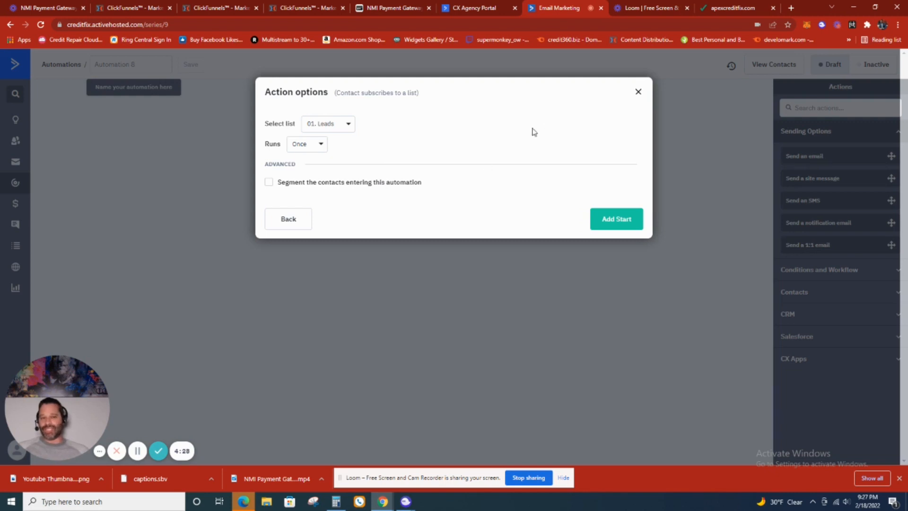
pyautogui.click(638, 93)
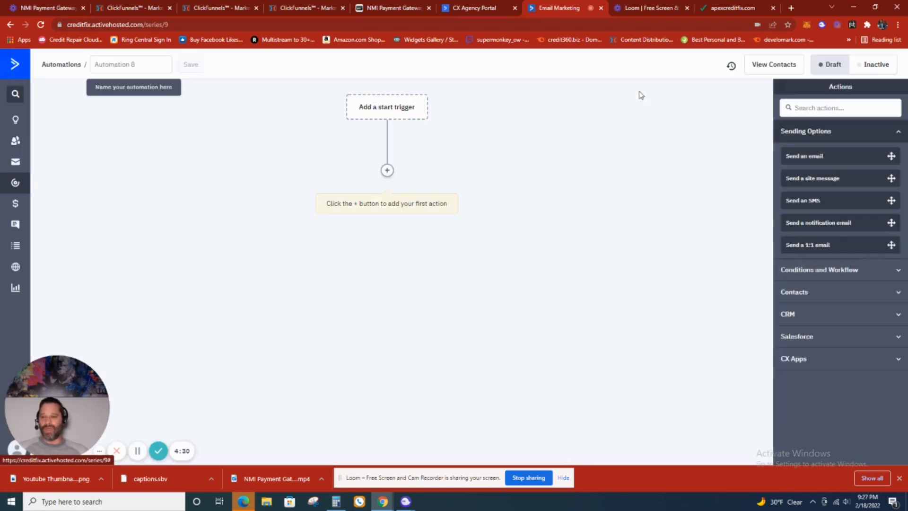
# - Start a new contact list and name it Abandon Cart
pyautogui.click(16, 247)
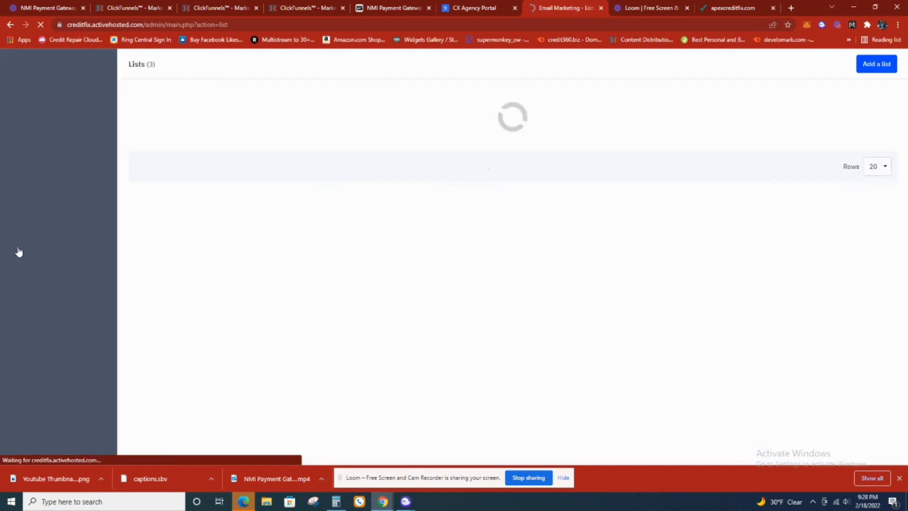
pyautogui.click(878, 65)
pyautogui.click(445, 126)
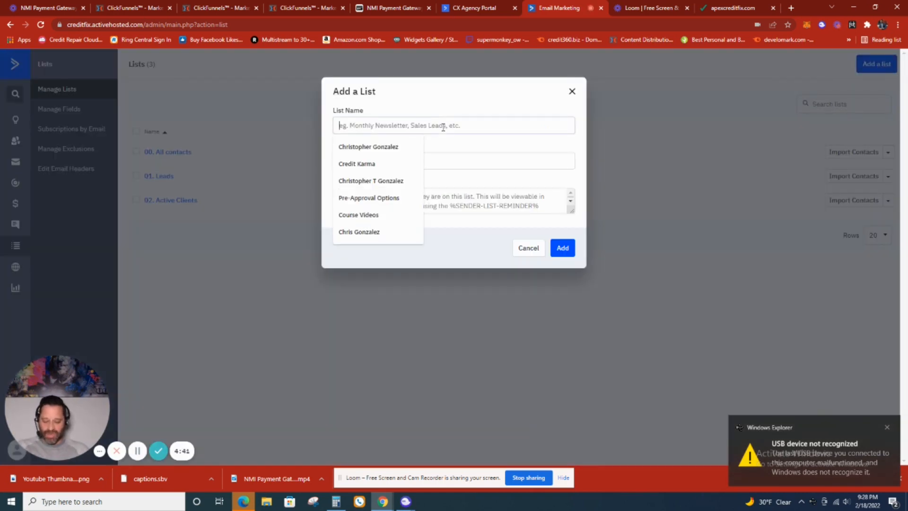
pyautogui.write('Abandon Cart')
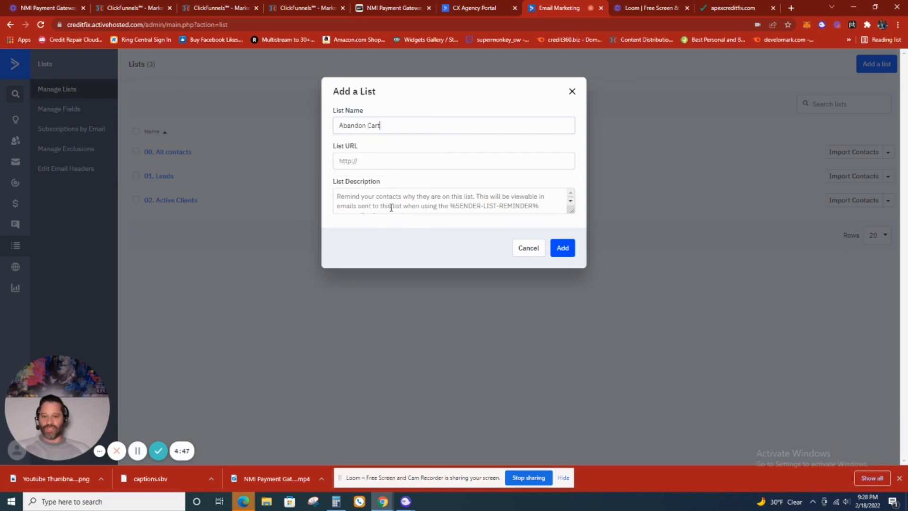
pyautogui.click(705, 8)
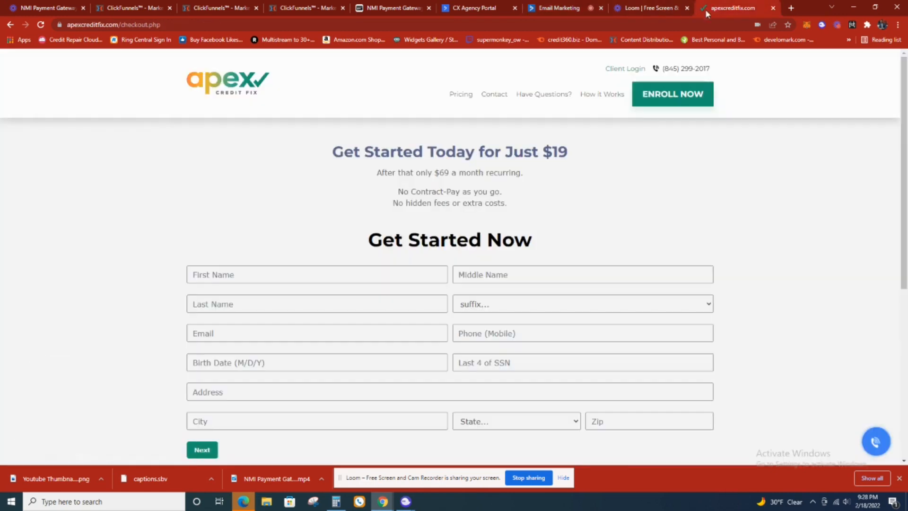
pyautogui.doubleClick(506, 23)
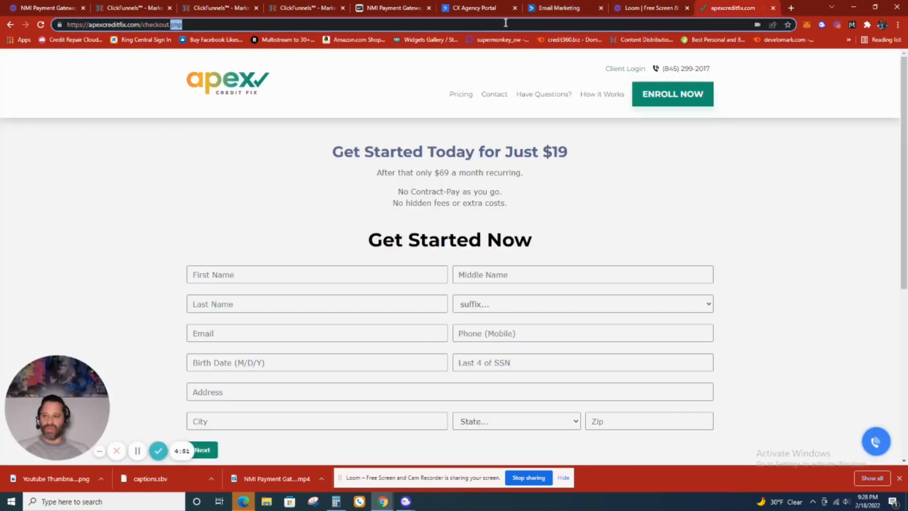
pyautogui.tripleClick(505, 23)
pyautogui.hotkey('ctrl', 'c')
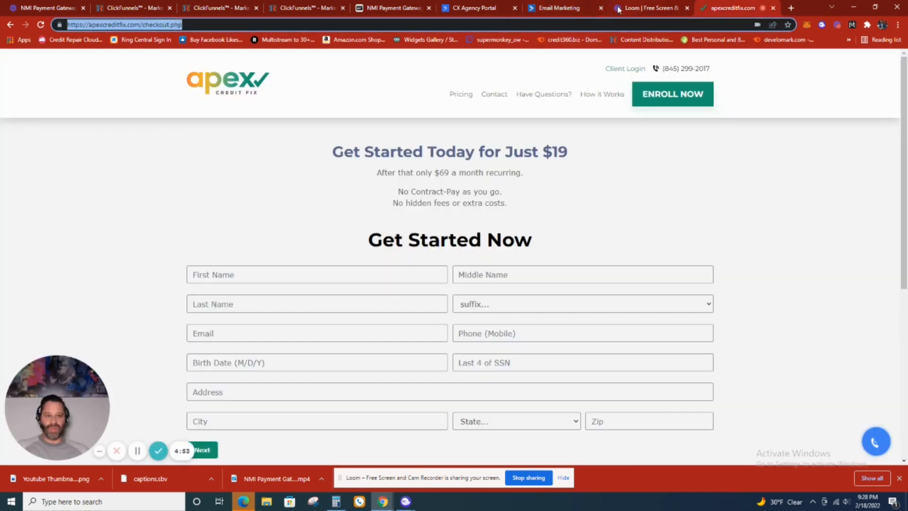
pyautogui.click(555, 9)
pyautogui.click(453, 160)
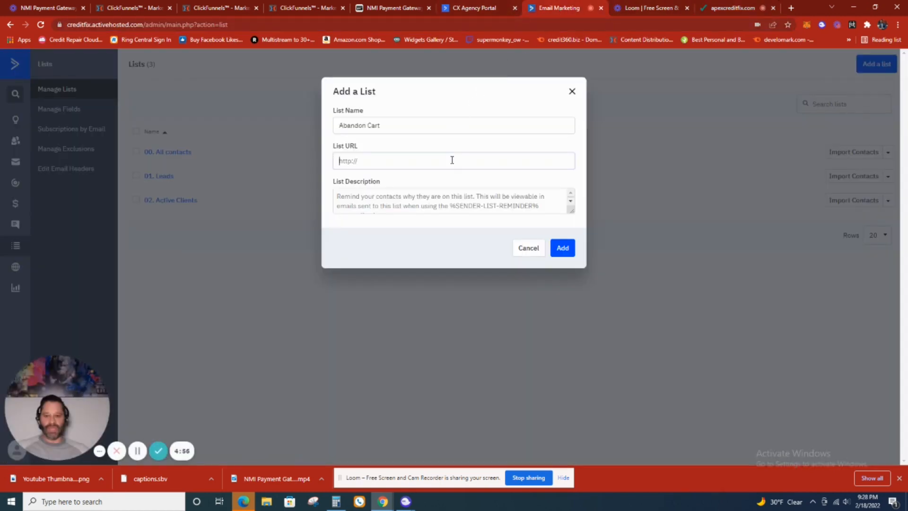
pyautogui.hotkey('ctrl', 'v')
# - Describe the list as "Prospects abandon cart" and add it to the account
pyautogui.click(459, 200)
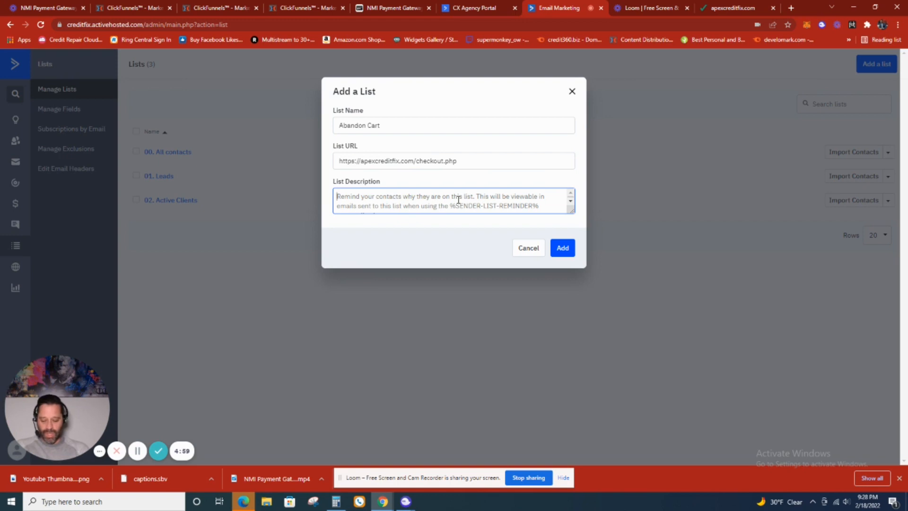
pyautogui.write('P')
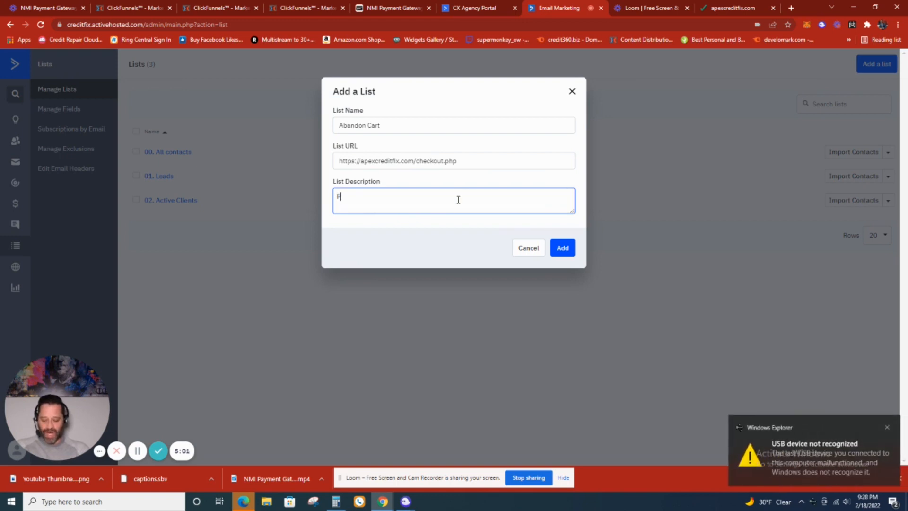
pyautogui.write('rospects')
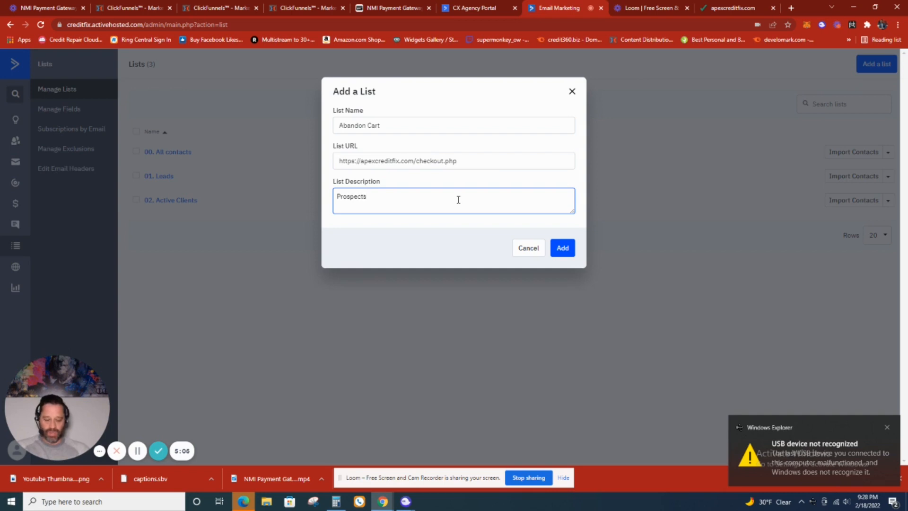
pyautogui.write(' presse')
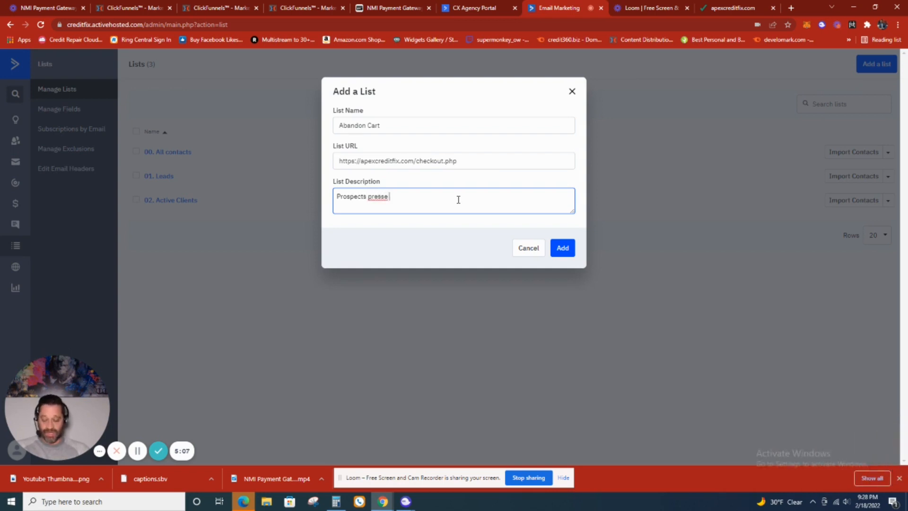
pyautogui.press('BackSpace')
pyautogui.press('BackSpace')
pyautogui.press('BackSpace')
pyautogui.press('BackSpace')
pyautogui.press('BackSpace')
pyautogui.press('BackSpace')
pyautogui.write('aban')
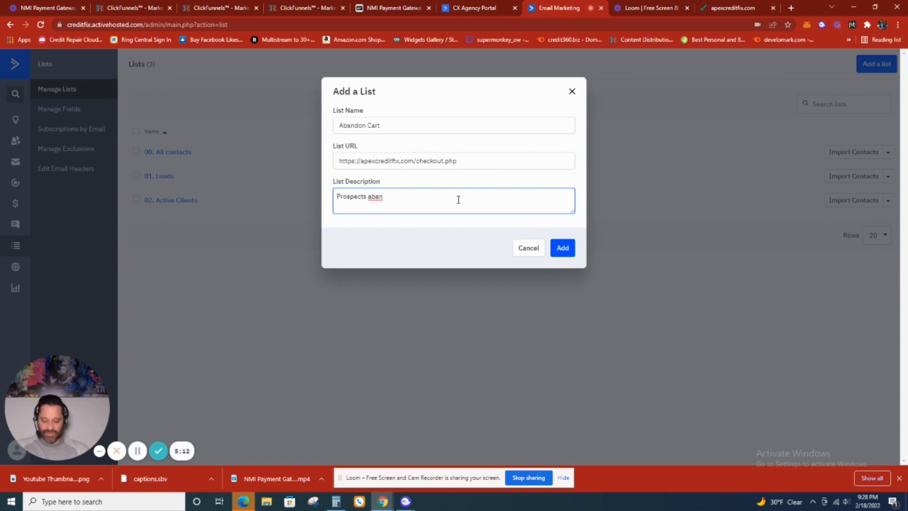
pyautogui.write('don cart')
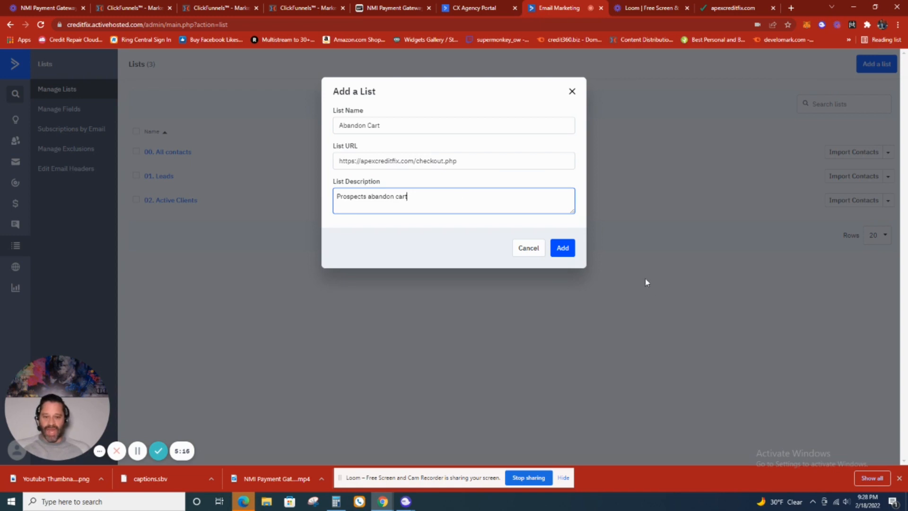
pyautogui.click(566, 248)
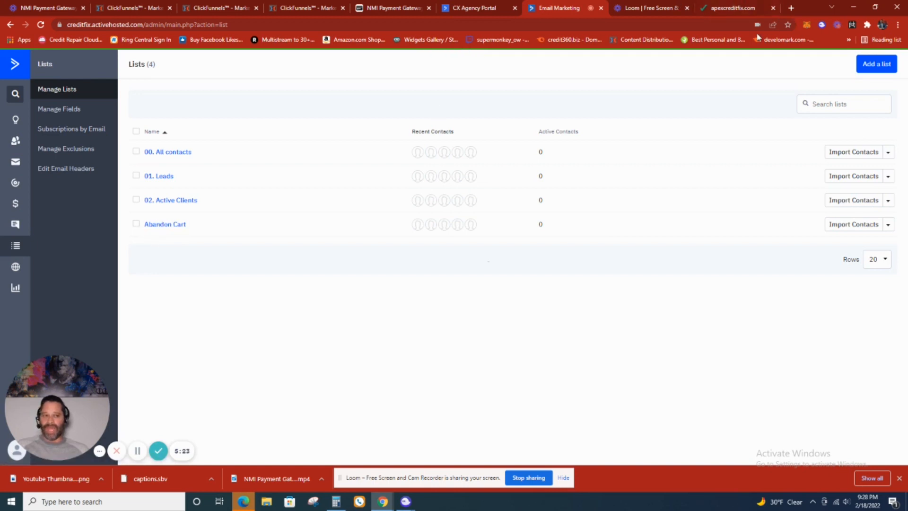
# - Reopen the draft Automation 8 from the automations overview
pyautogui.click(18, 182)
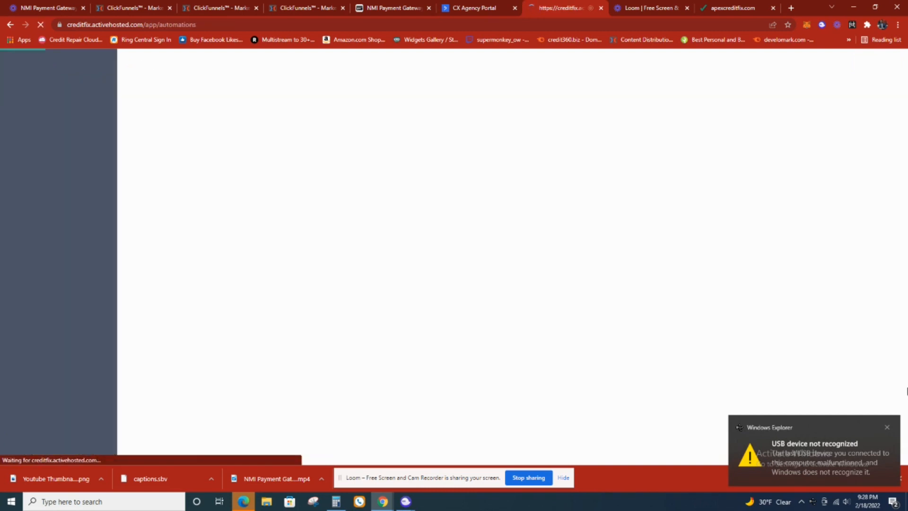
pyautogui.click(887, 427)
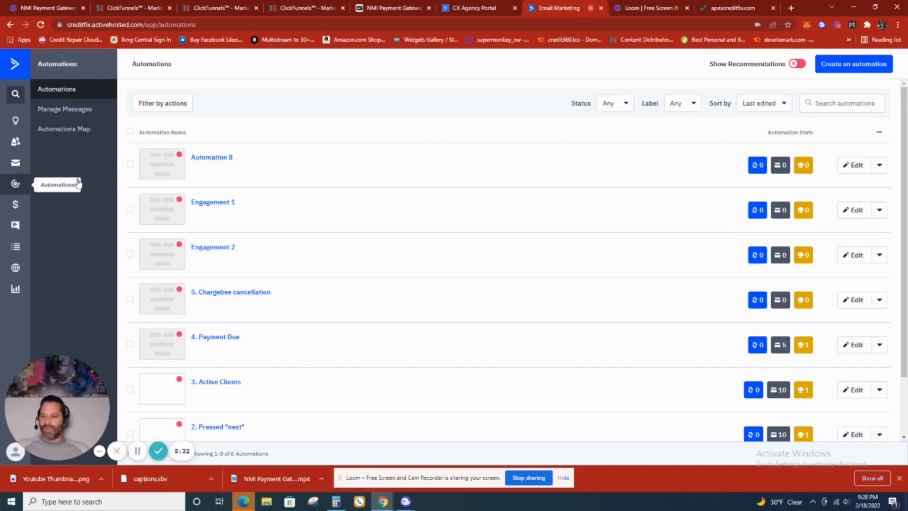
pyautogui.click(216, 160)
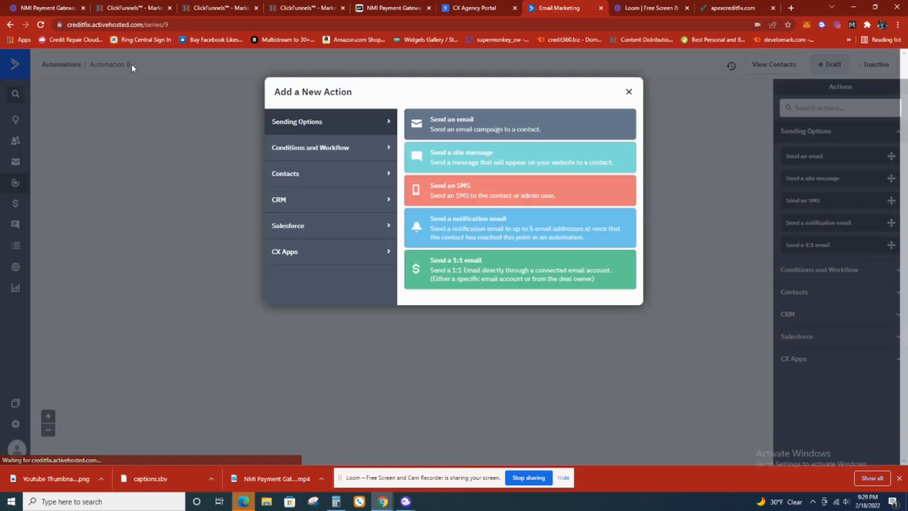
# - Rename the automation as Abandon Cart and save the name
pyautogui.click(131, 64)
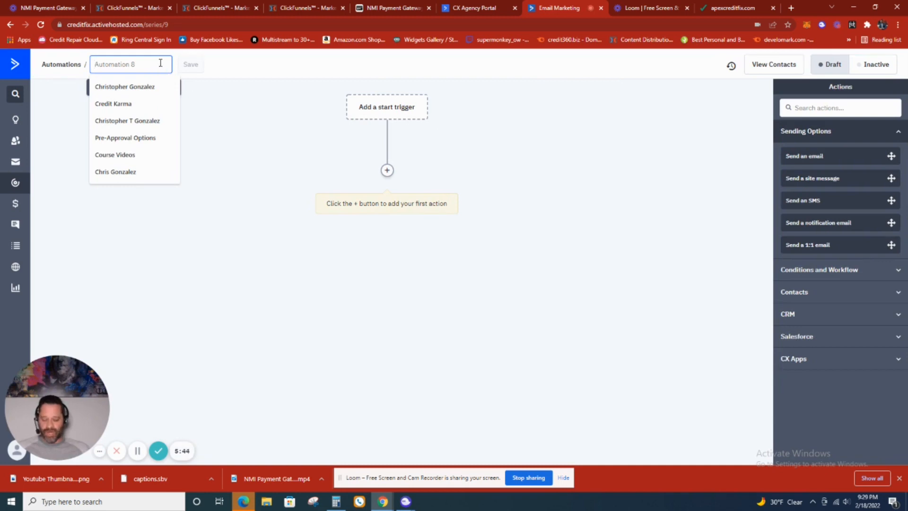
pyautogui.write('Abandopn')
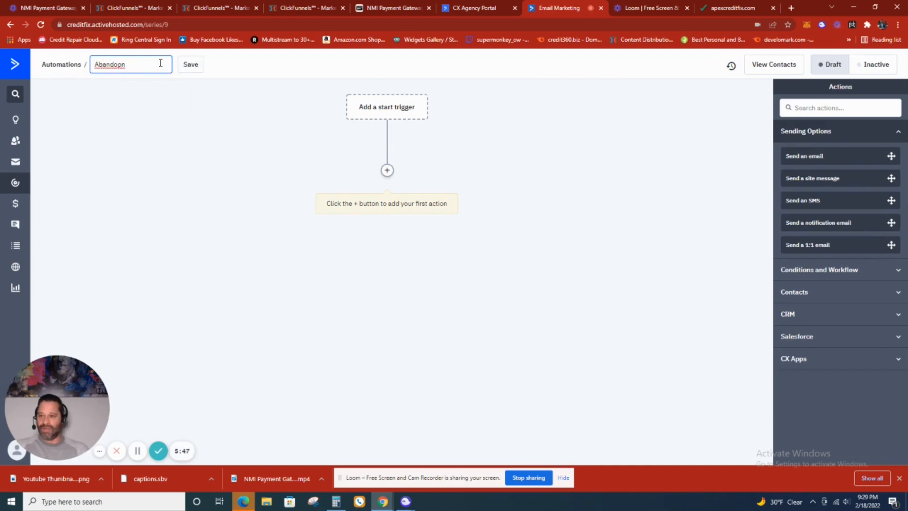
pyautogui.press('BackSpace')
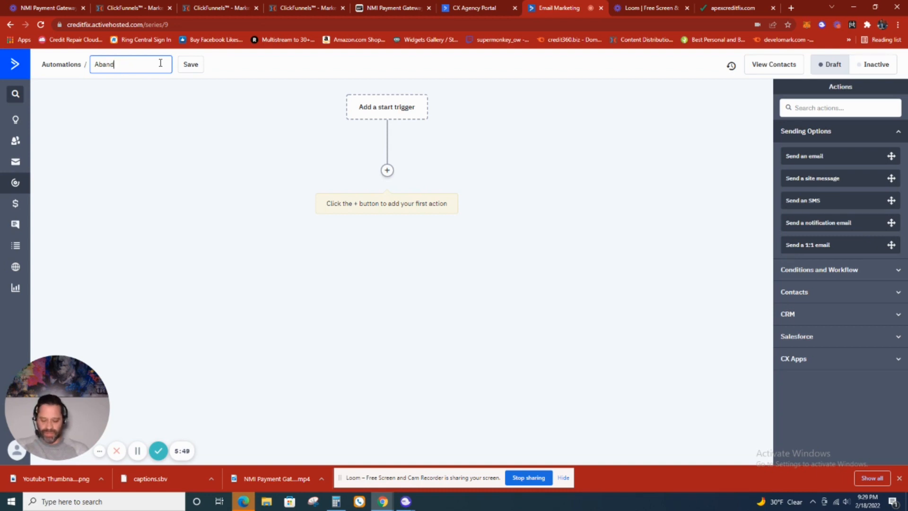
pyautogui.write('on Cart')
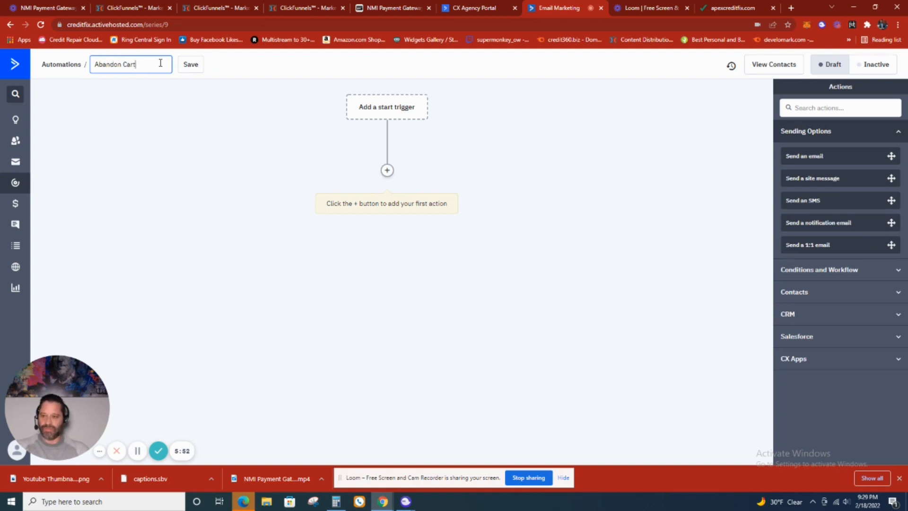
pyautogui.click(190, 66)
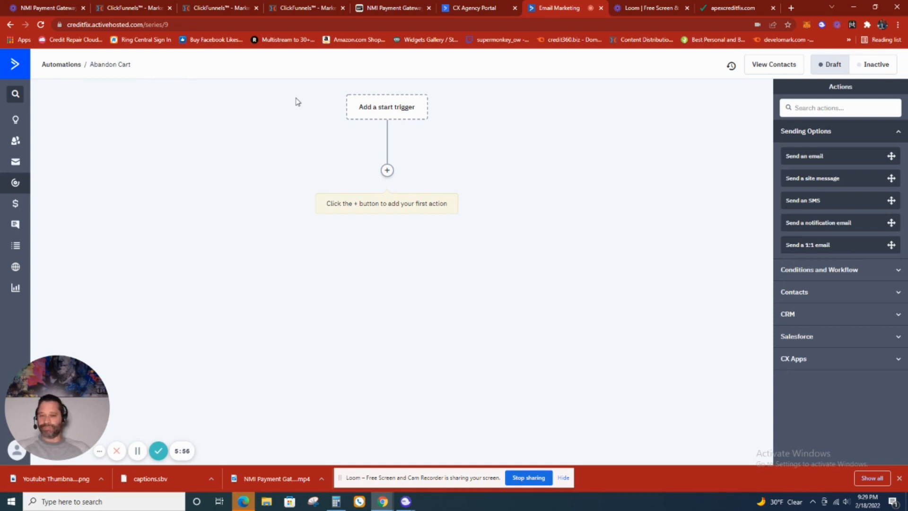
# - Add a start trigger for contacts who subscribe to the Abandon Cart list, set to run once
pyautogui.click(386, 108)
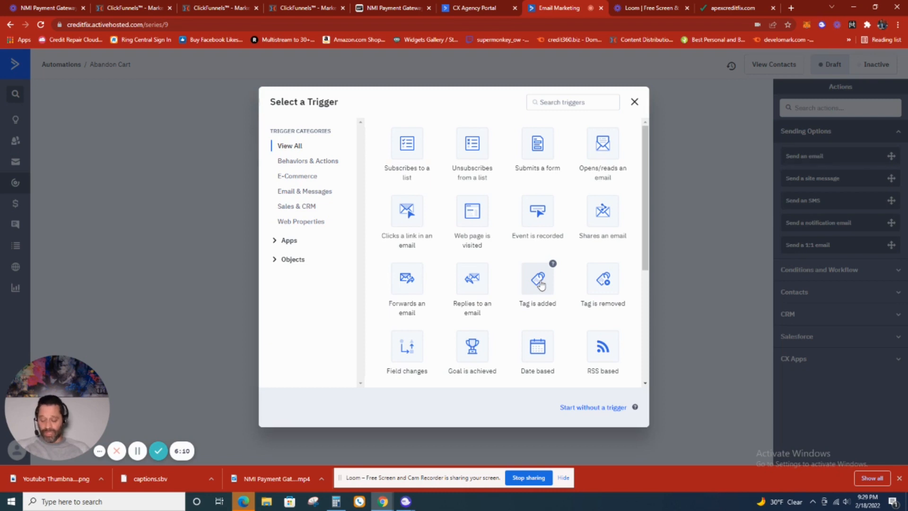
pyautogui.click(411, 149)
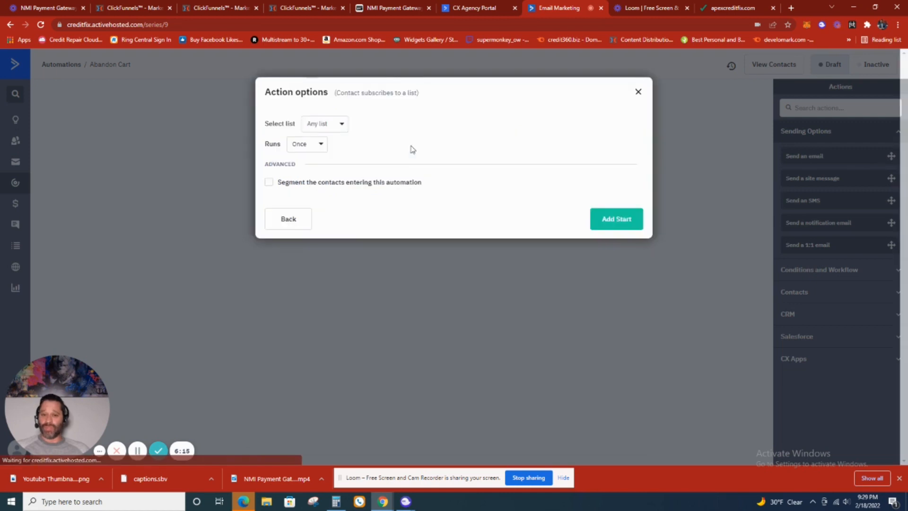
pyautogui.click(335, 124)
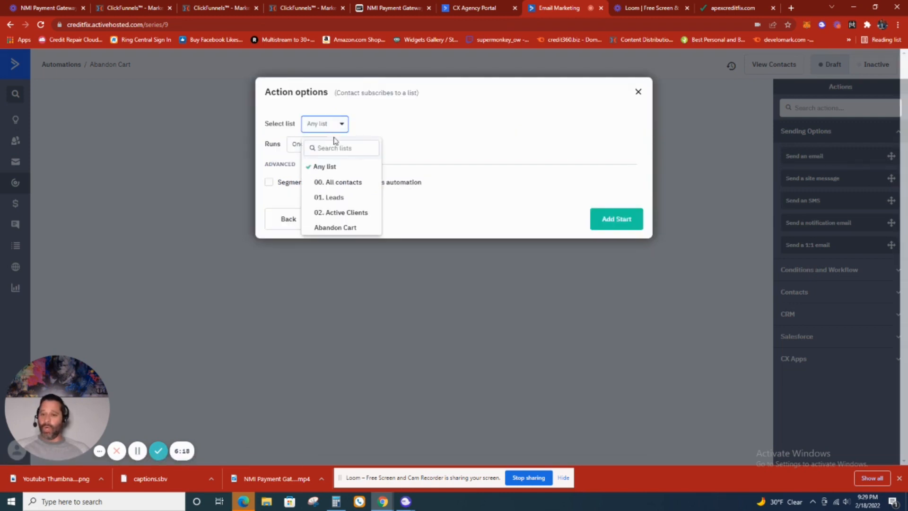
pyautogui.click(348, 232)
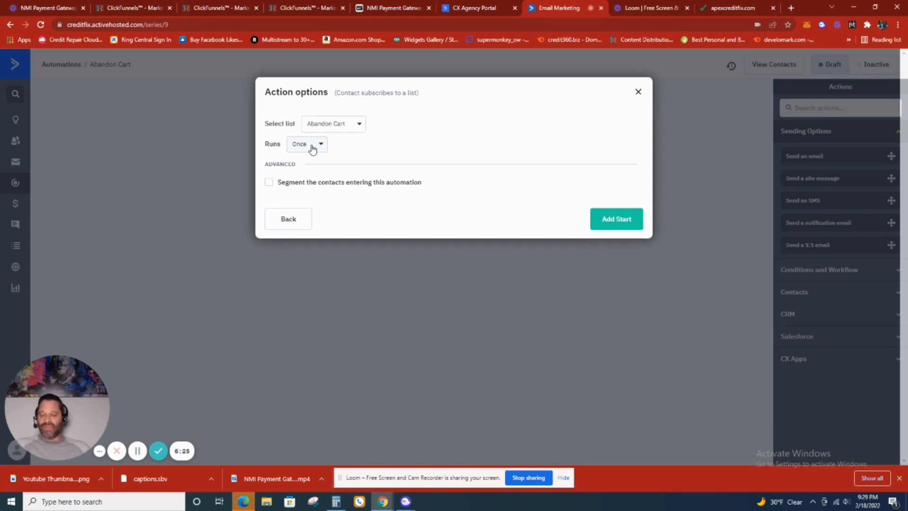
pyautogui.click(313, 146)
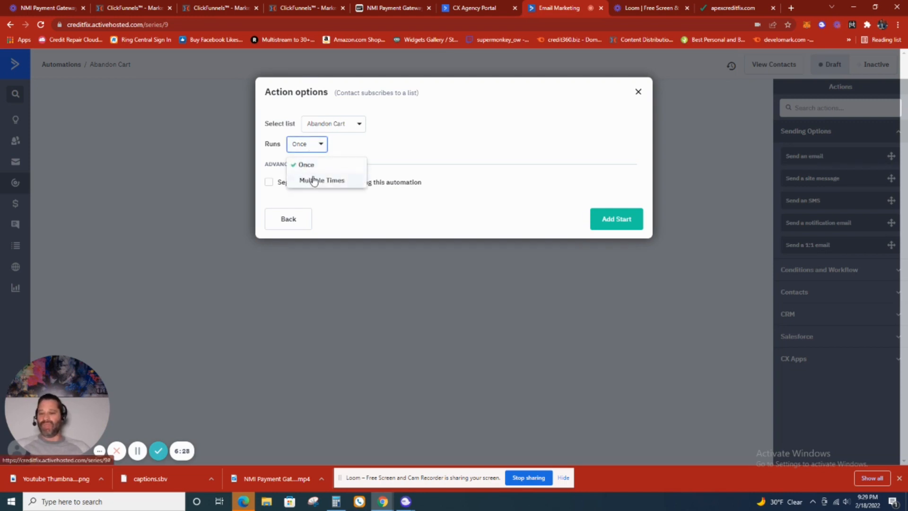
pyautogui.click(313, 181)
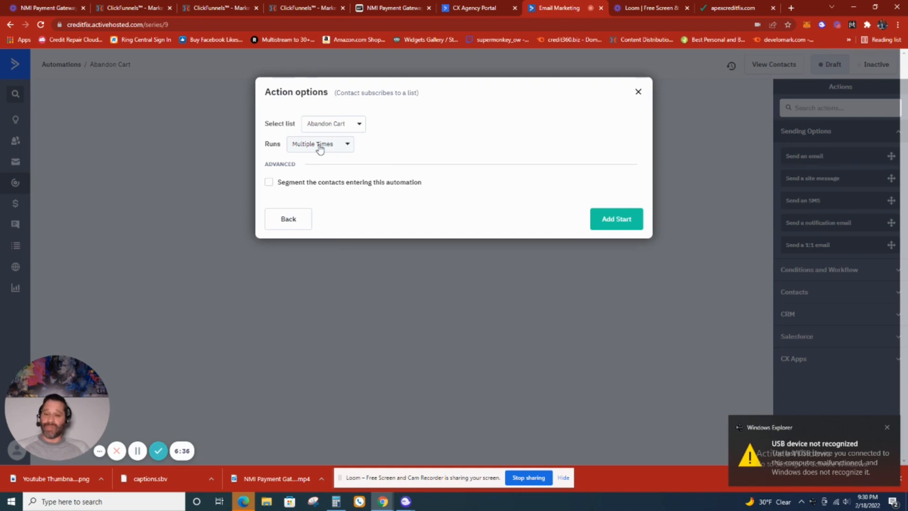
pyautogui.click(320, 149)
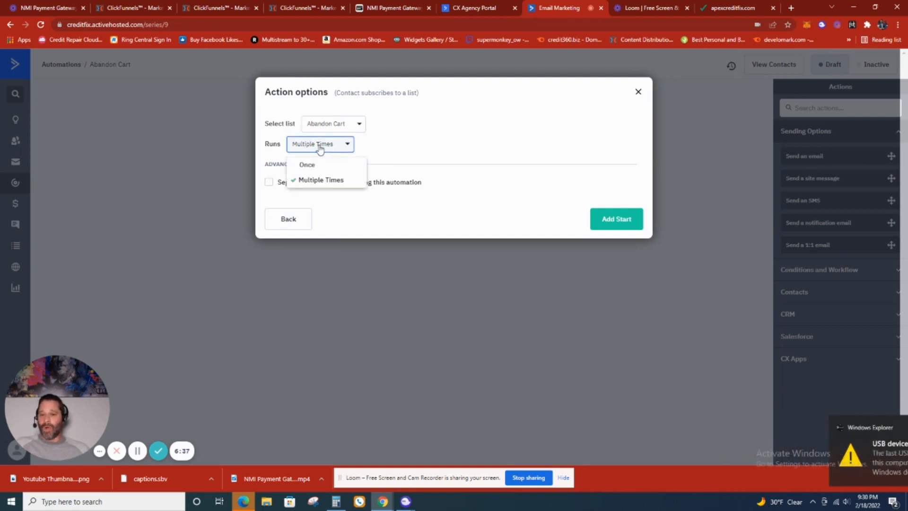
pyautogui.click(318, 165)
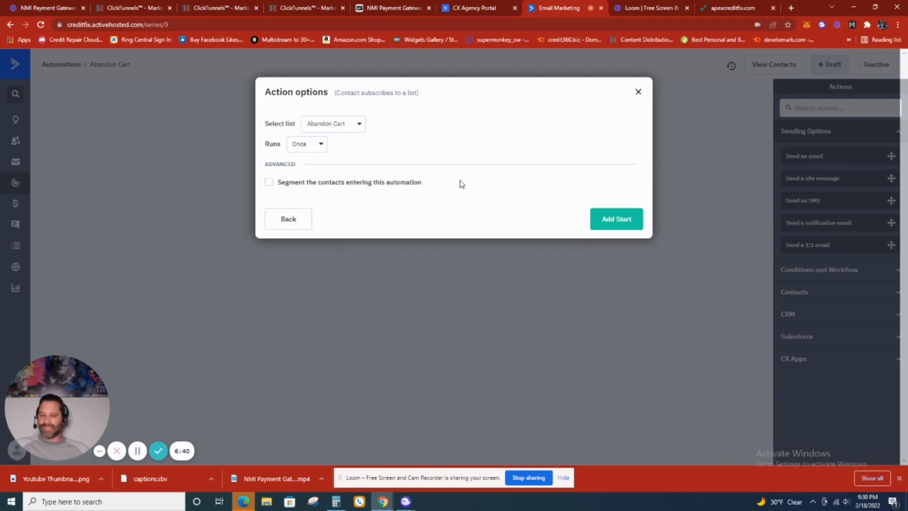
pyautogui.click(609, 219)
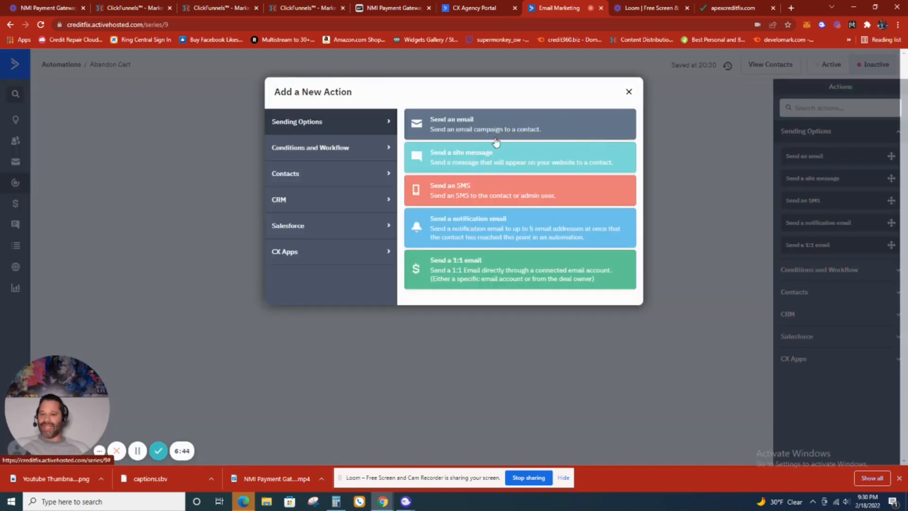
pyautogui.click(629, 92)
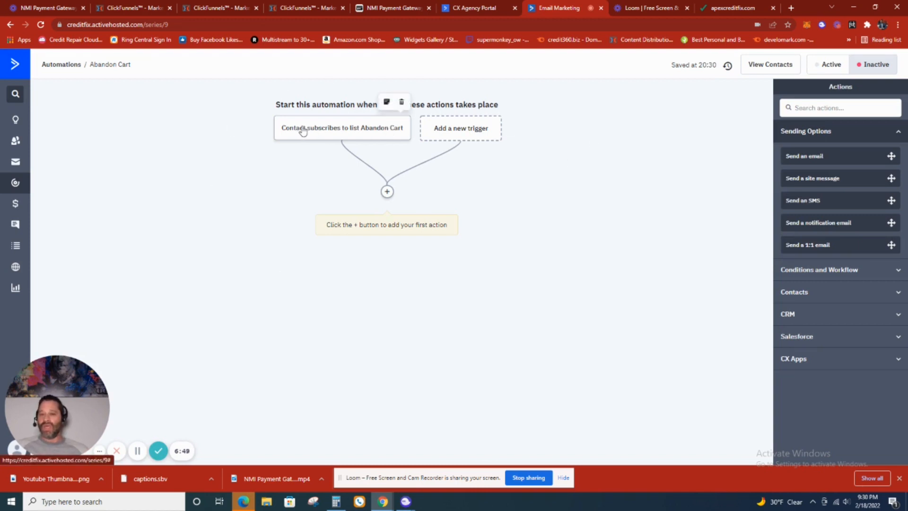
# - Try to add an SMS message as the automation's first action
pyautogui.click(387, 192)
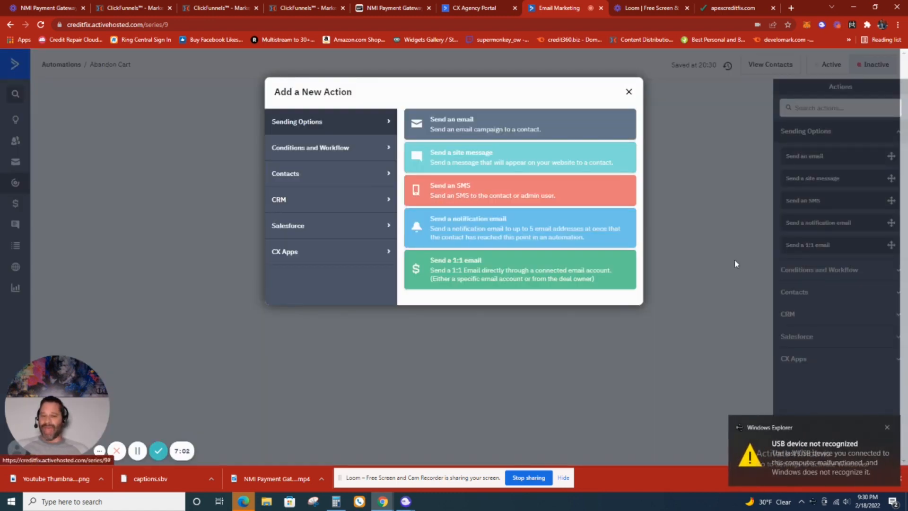
pyautogui.click(887, 428)
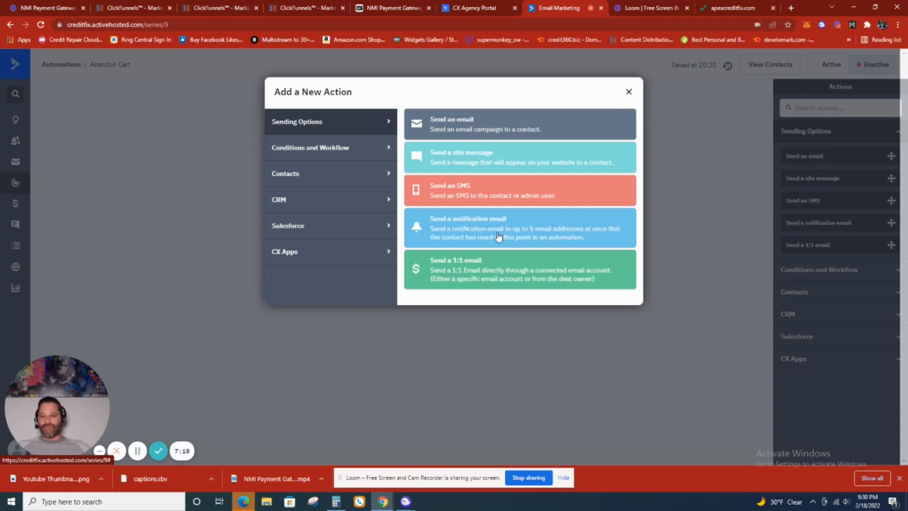
pyautogui.click(291, 146)
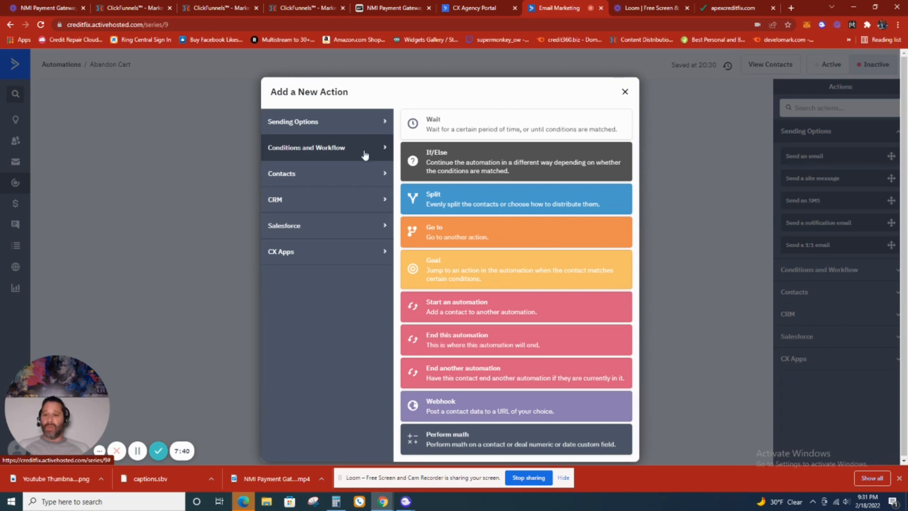
pyautogui.click(352, 132)
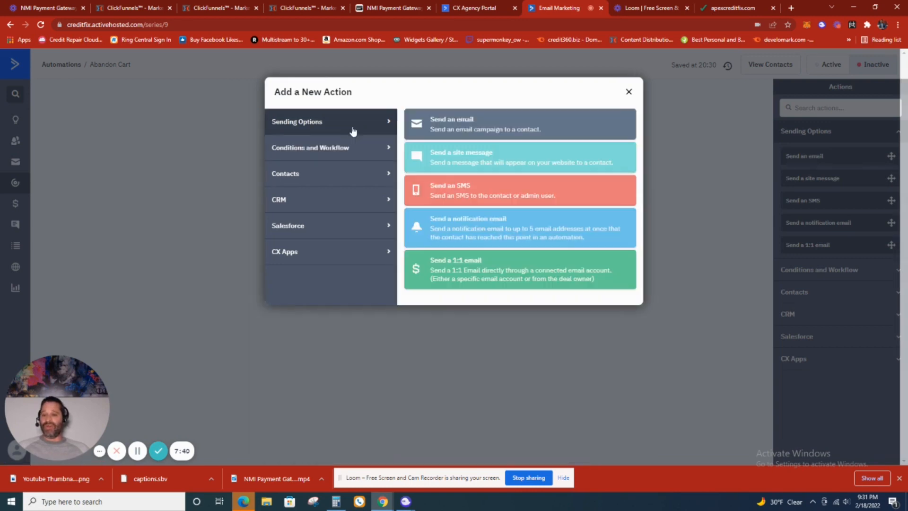
pyautogui.click(483, 194)
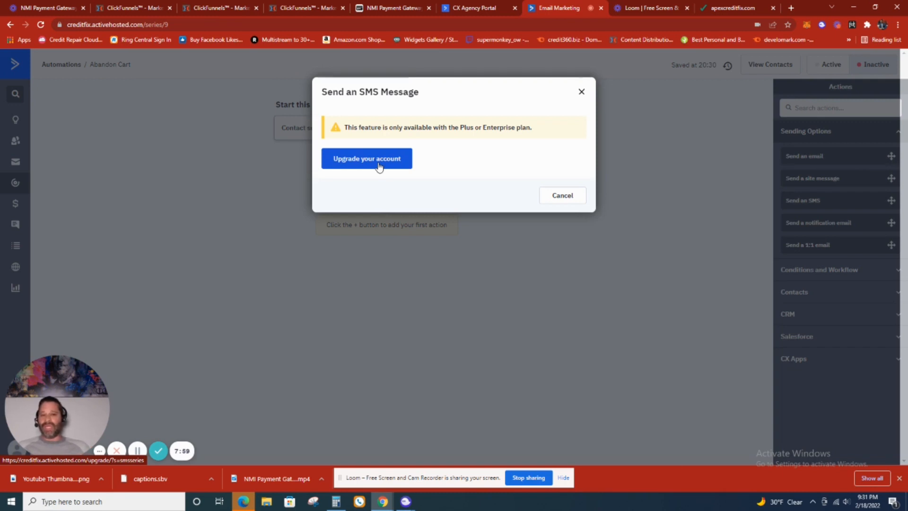
pyautogui.click(582, 92)
pyautogui.click(387, 192)
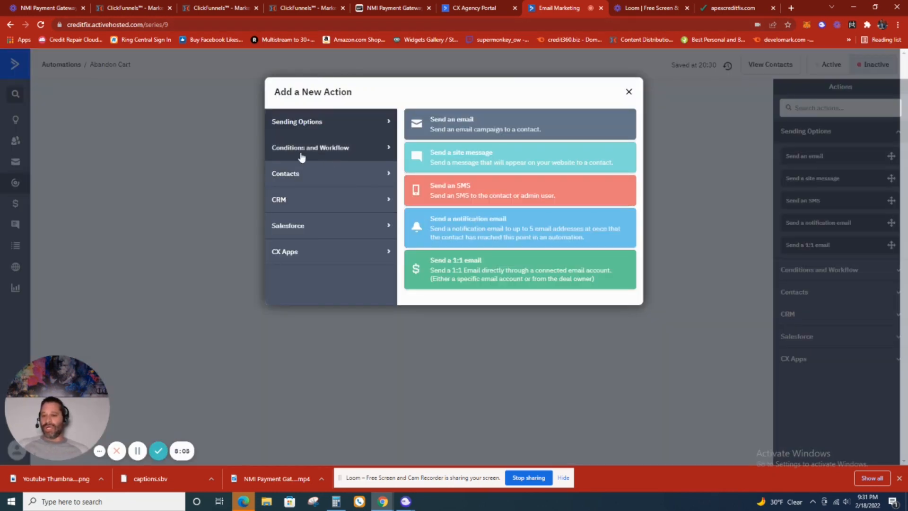
pyautogui.click(343, 154)
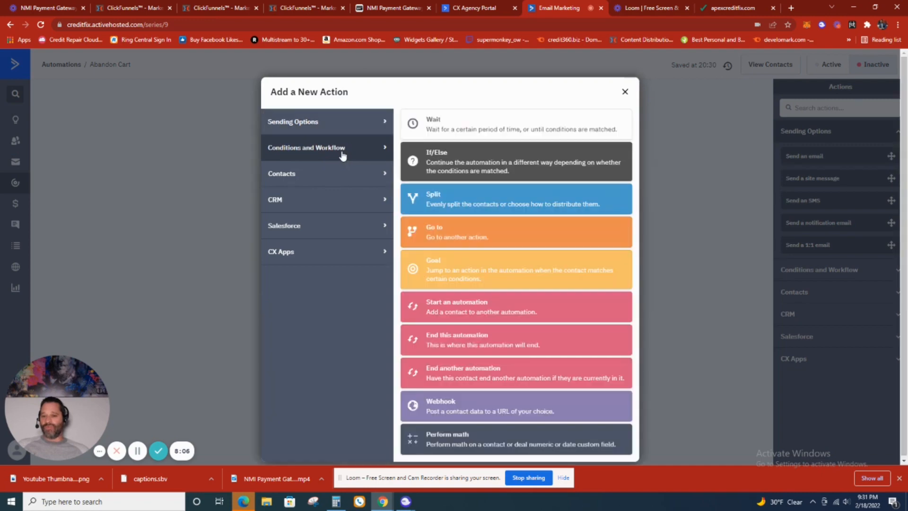
pyautogui.click(511, 406)
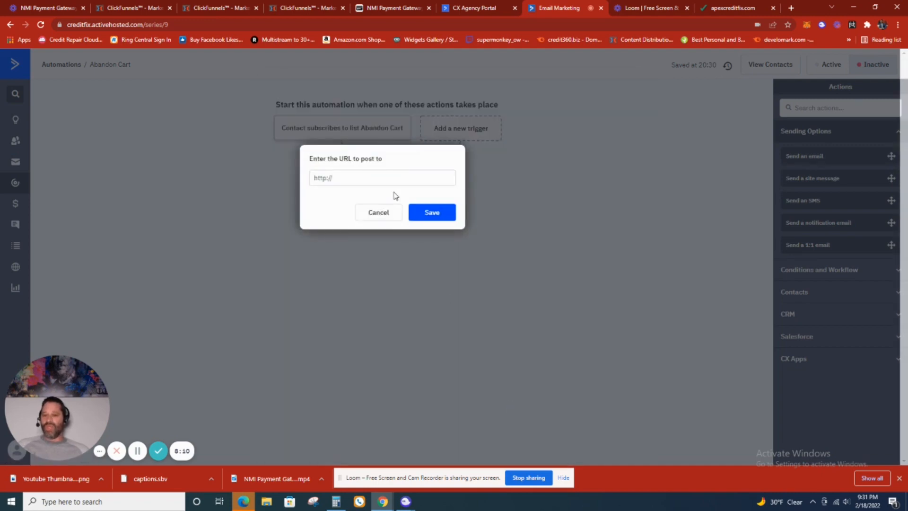
pyautogui.click(399, 175)
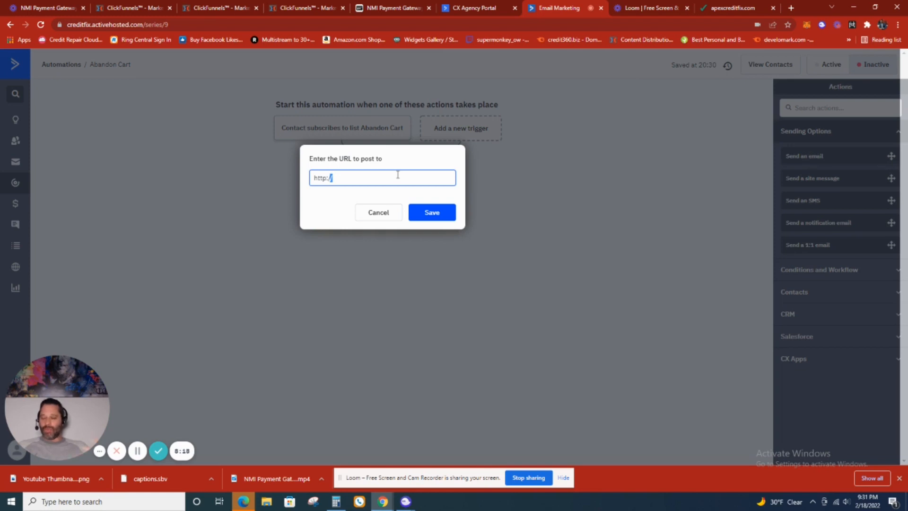
pyautogui.click(395, 217)
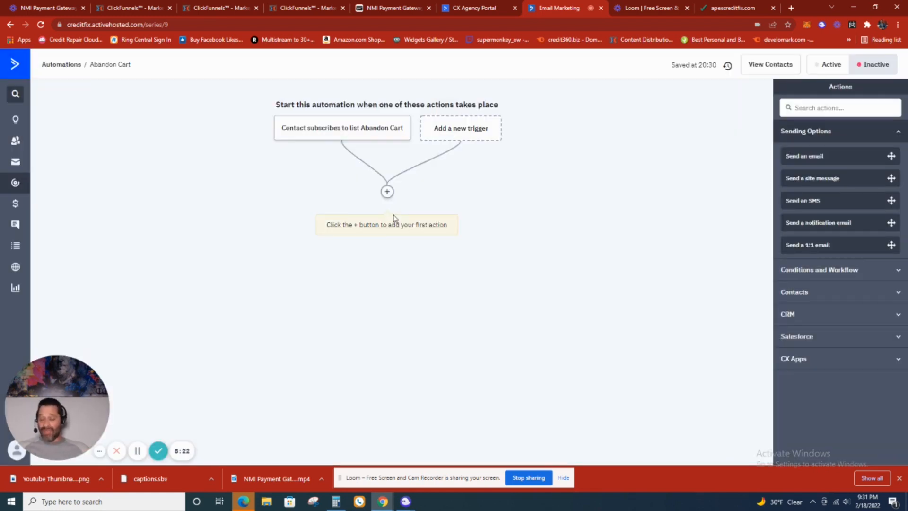
# - Add an email-sending action after the trigger and create a new email for it named "You were so close"
pyautogui.click(387, 192)
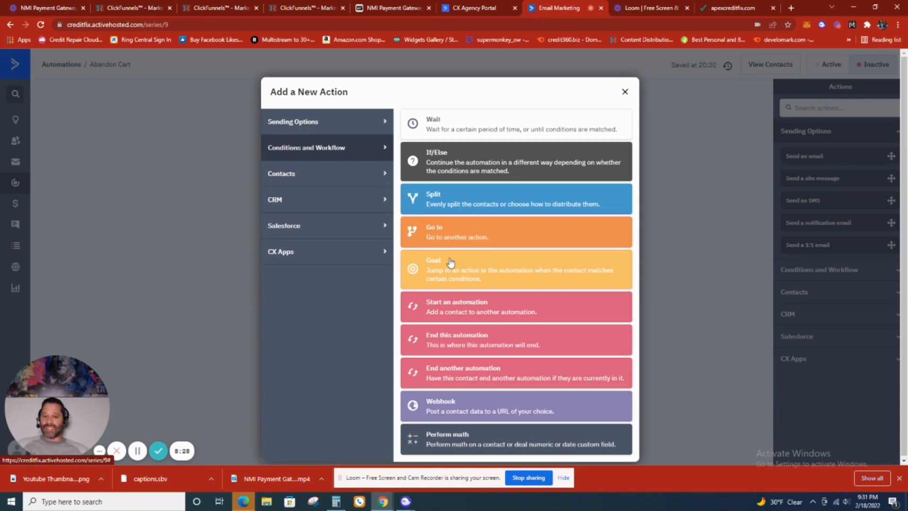
pyautogui.click(350, 126)
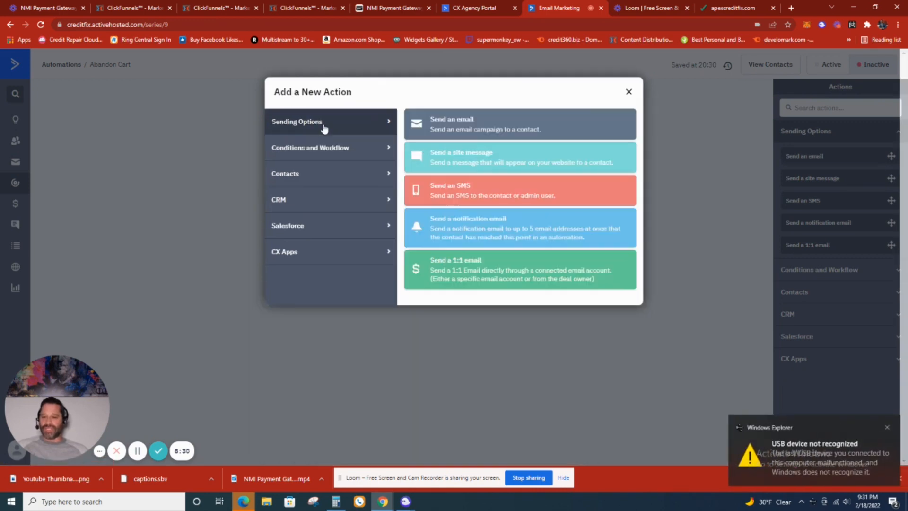
pyautogui.click(447, 122)
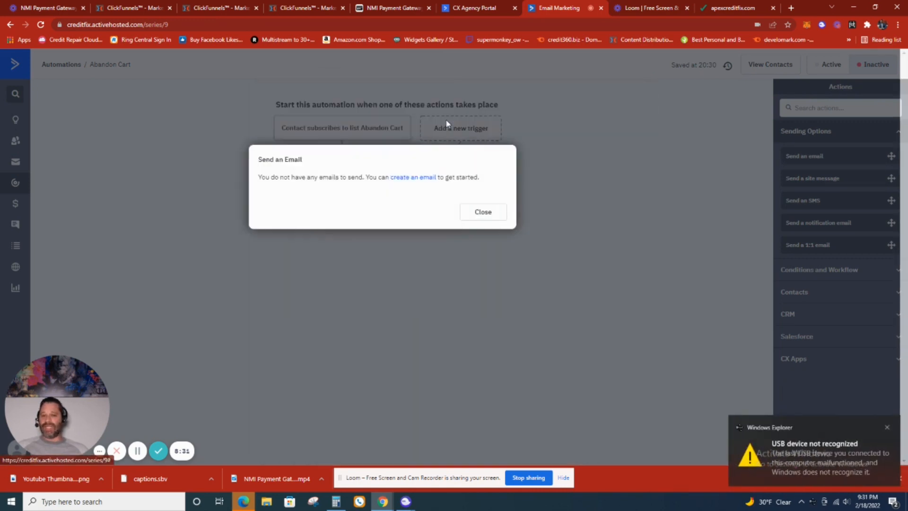
pyautogui.click(410, 179)
pyautogui.click(376, 219)
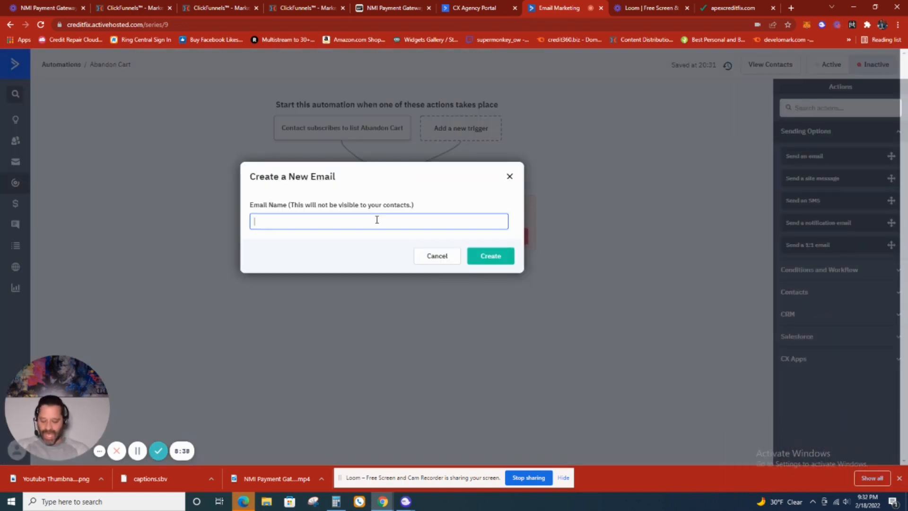
pyautogui.write('Y')
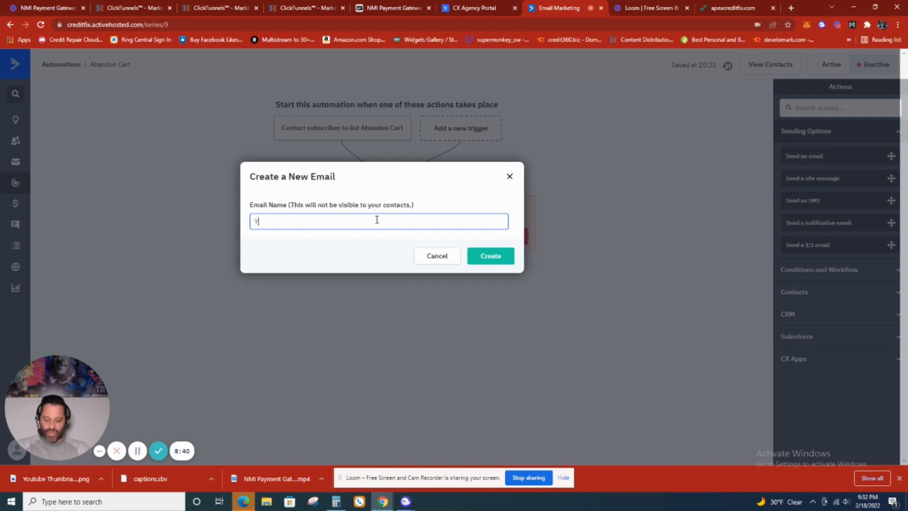
pyautogui.write('ou were so close')
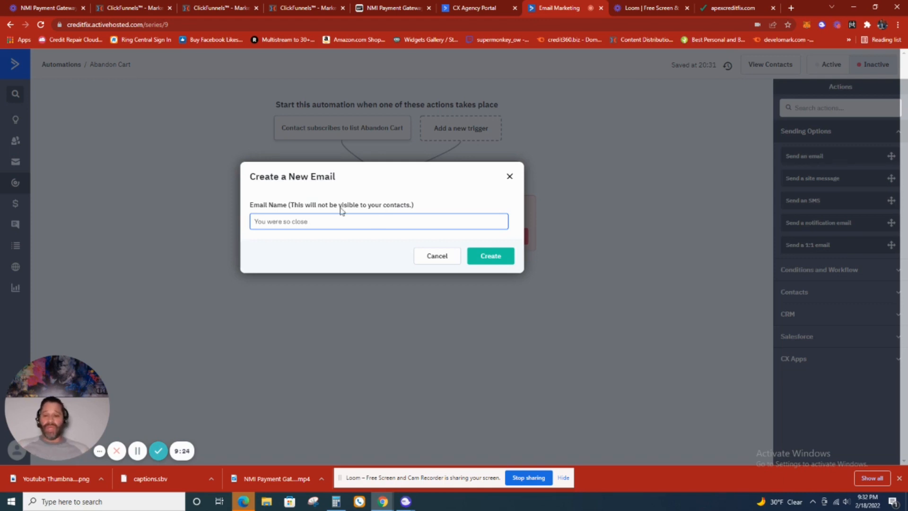
pyautogui.click(491, 256)
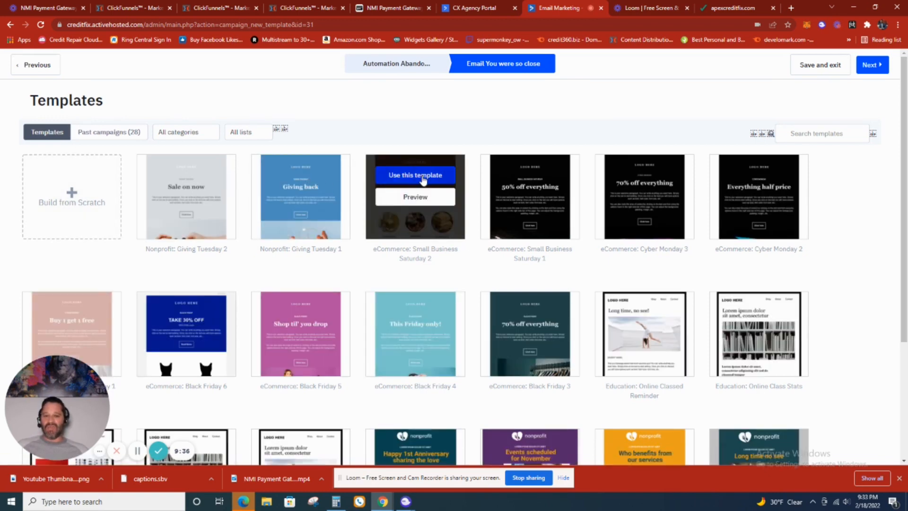
# - Use the "eCommerce: Small Business Saturday 2" template for the email and set its subject to "You were so close"
pyautogui.click(424, 181)
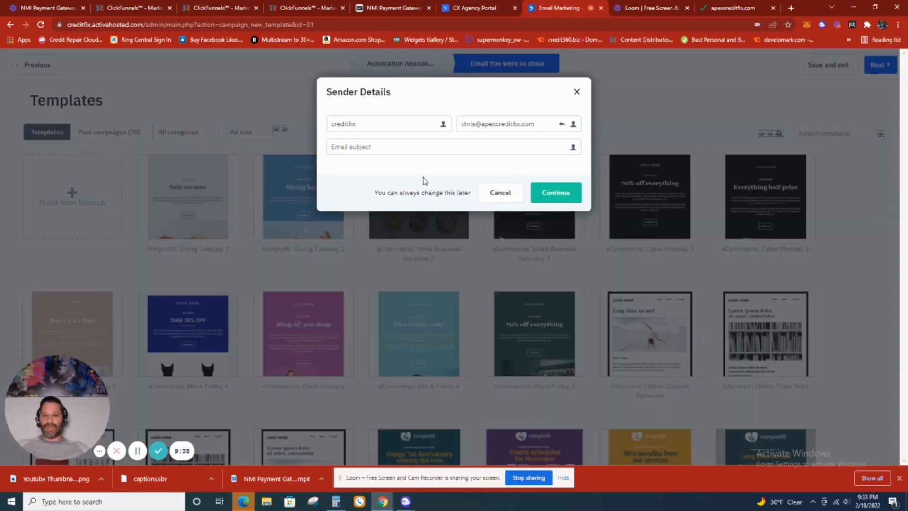
pyautogui.click(528, 145)
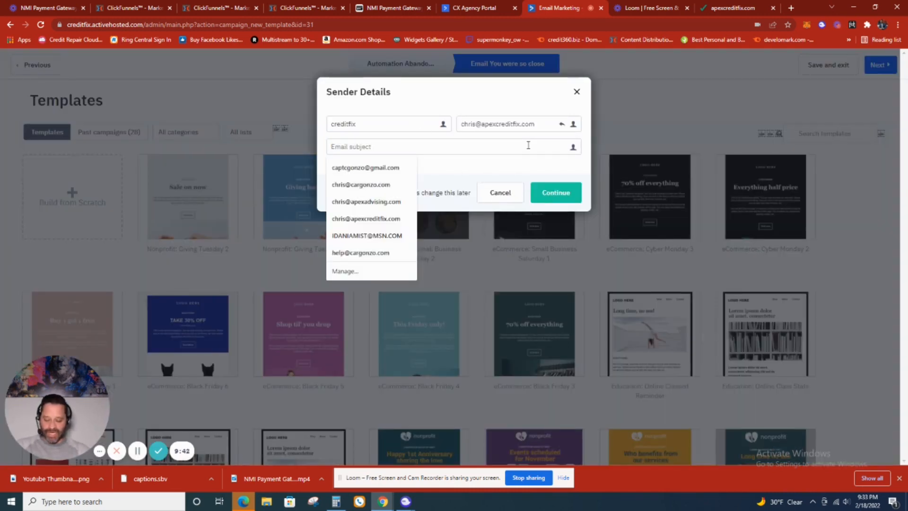
pyautogui.write('You we')
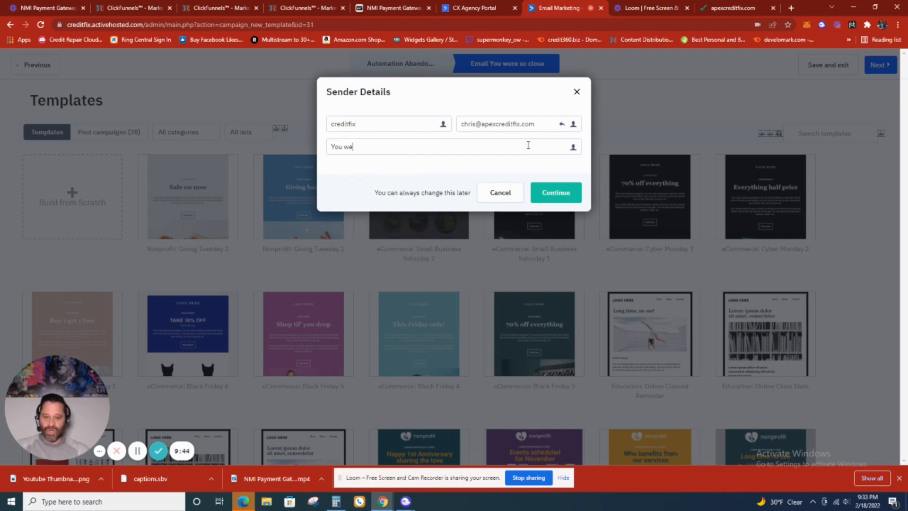
pyautogui.write('re so close')
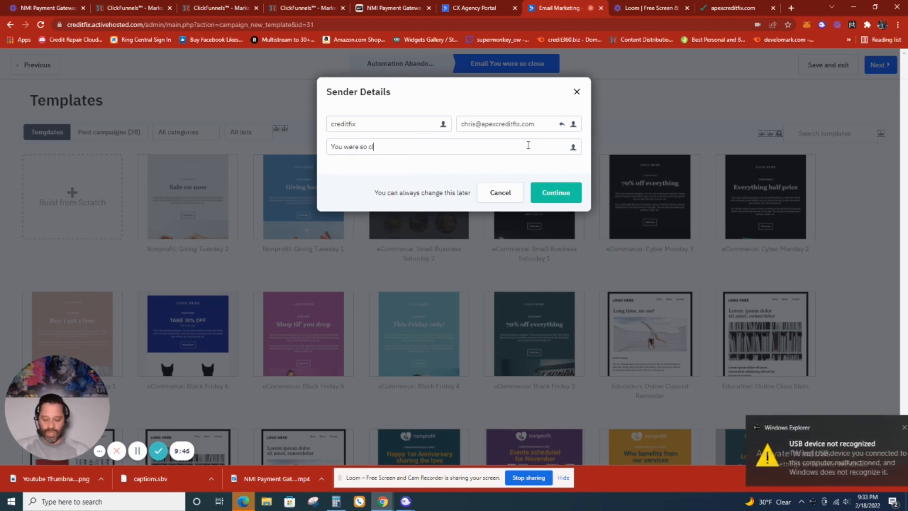
pyautogui.click(559, 196)
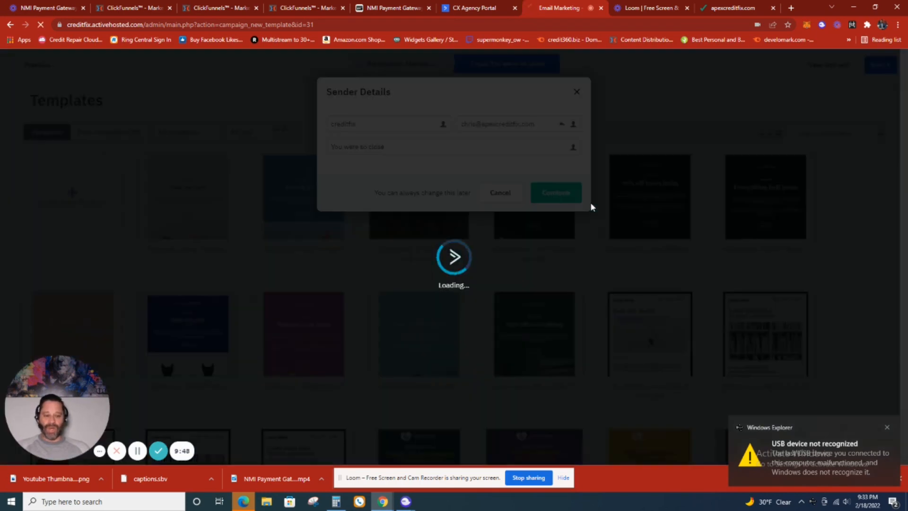
pyautogui.click(888, 429)
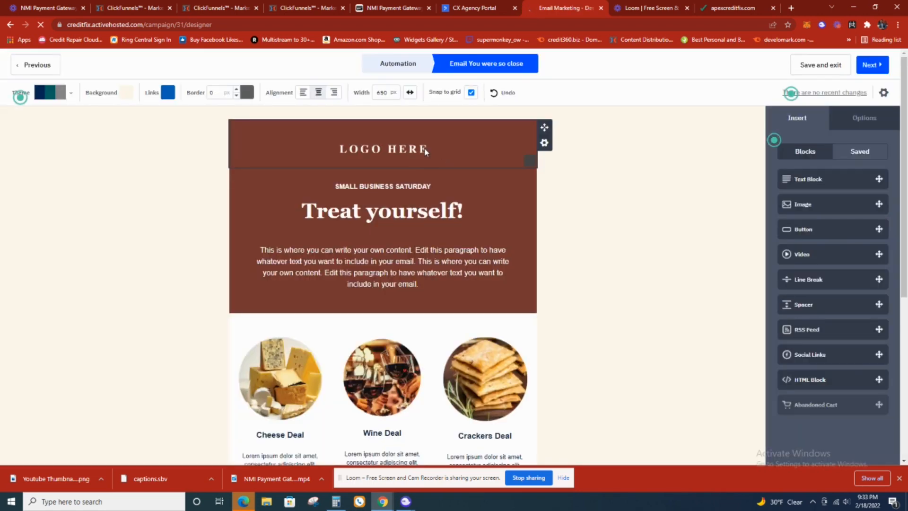
pyautogui.click(423, 150)
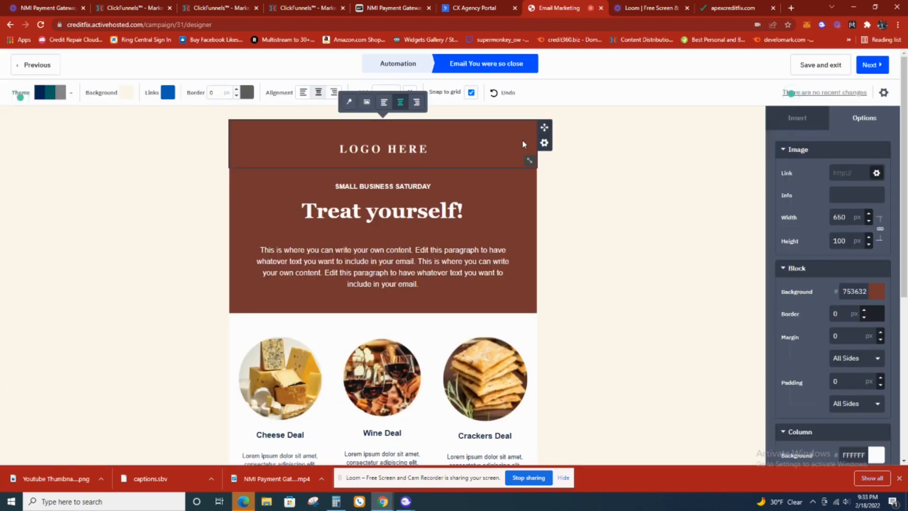
pyautogui.click(544, 143)
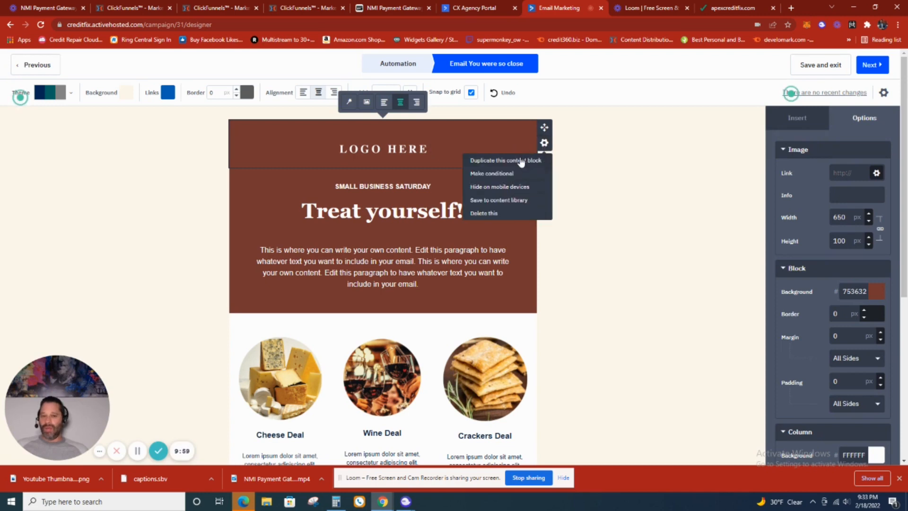
pyautogui.click(388, 133)
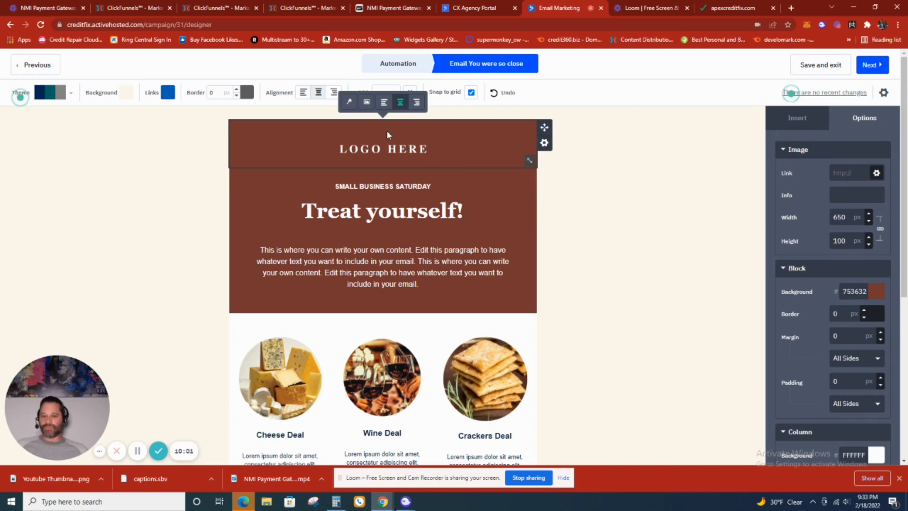
pyautogui.click(368, 104)
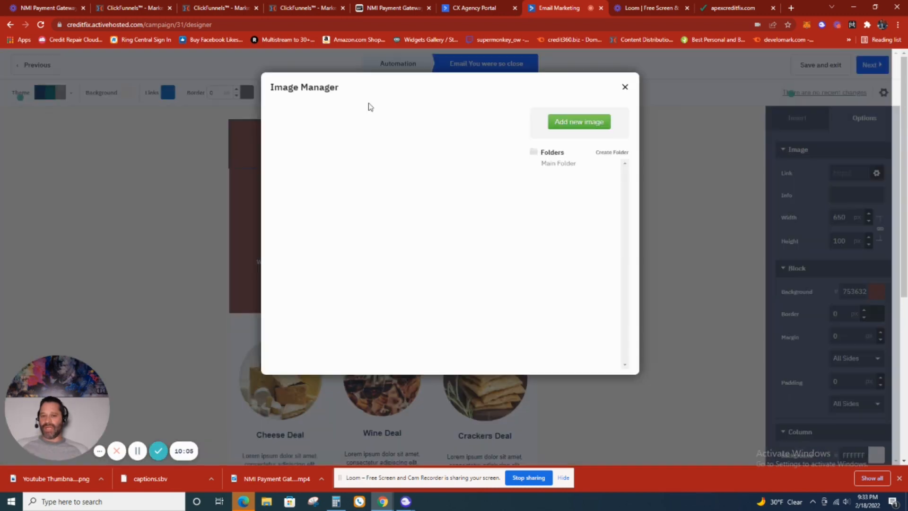
pyautogui.click(591, 124)
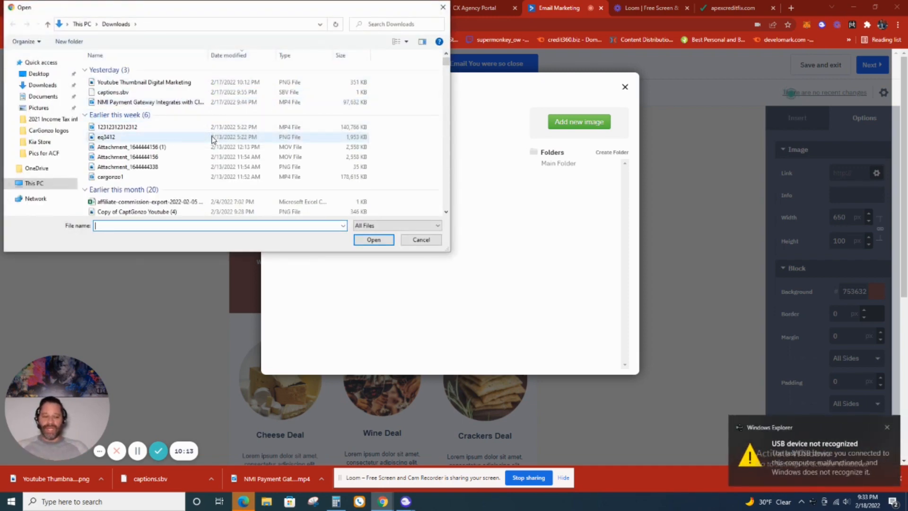
pyautogui.click(888, 427)
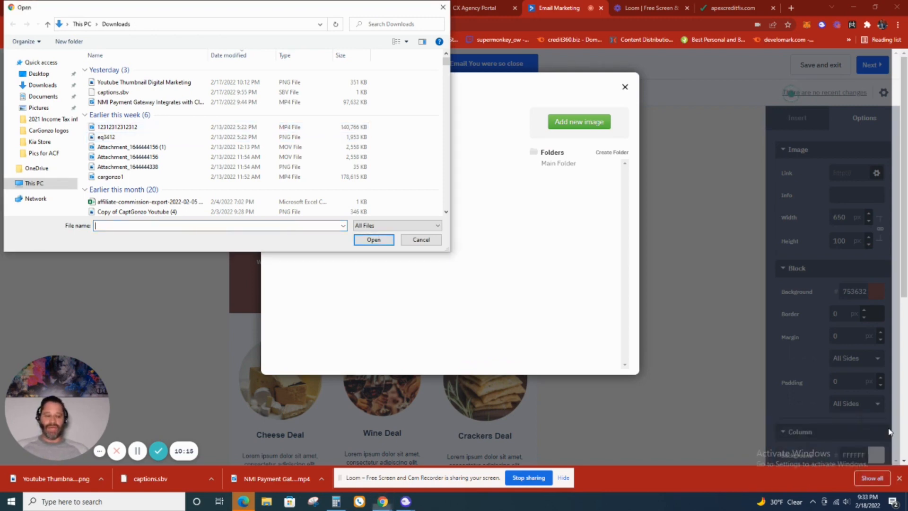
pyautogui.click(416, 240)
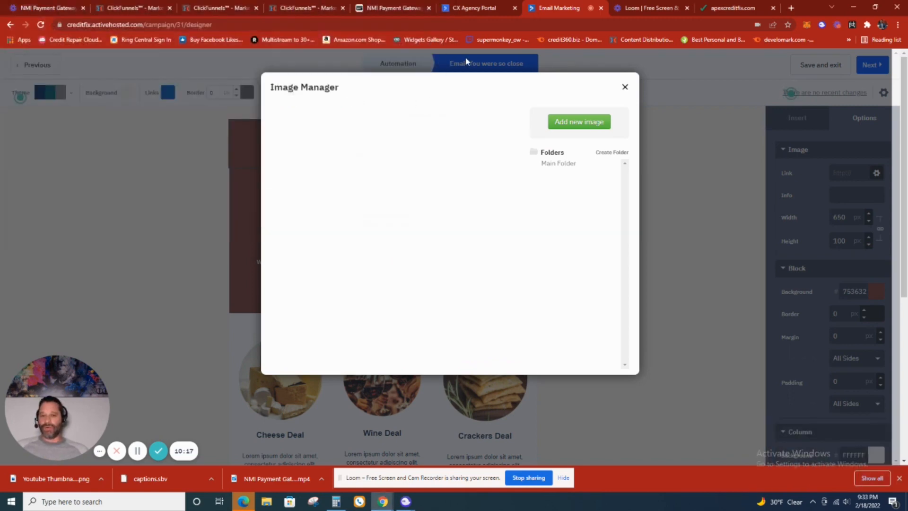
pyautogui.click(625, 87)
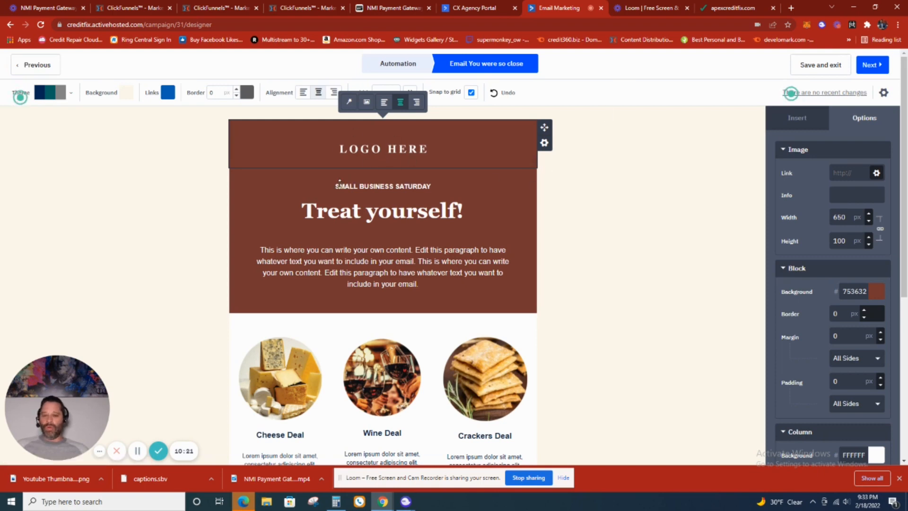
# - Look over the template's headings and content down to the footer, and continue to the campaign summary
pyautogui.click(341, 187)
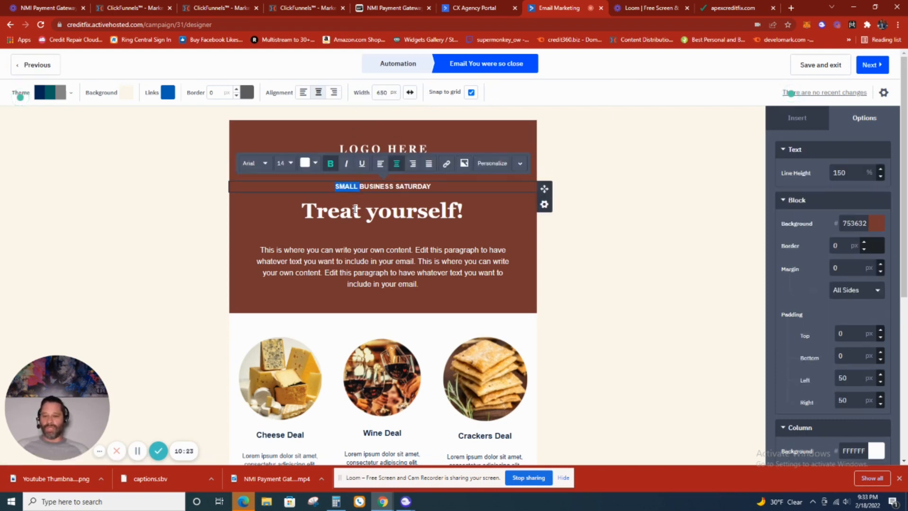
pyautogui.click(356, 211)
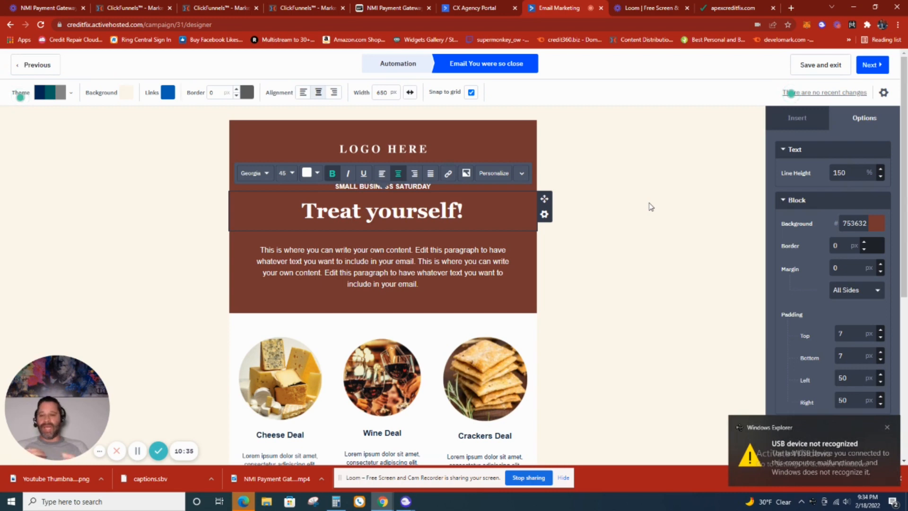
pyautogui.click(887, 429)
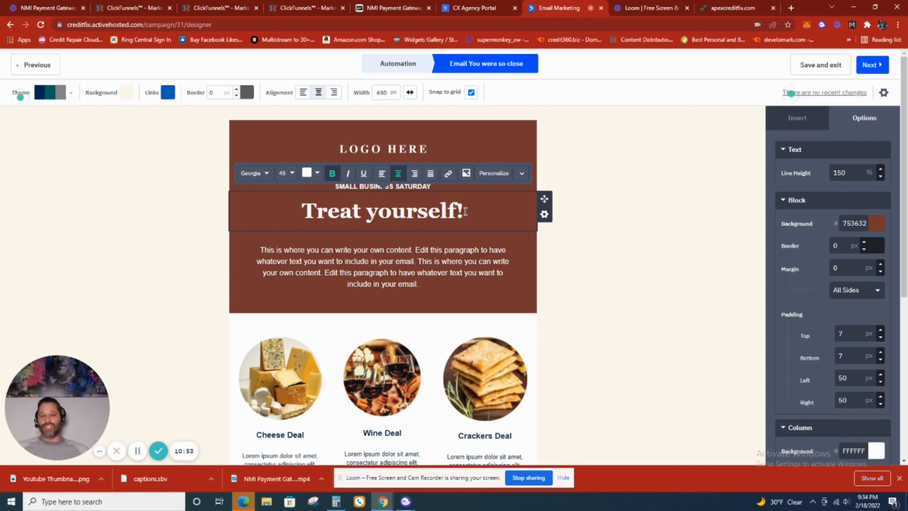
pyautogui.scroll(-5, 487, 236)
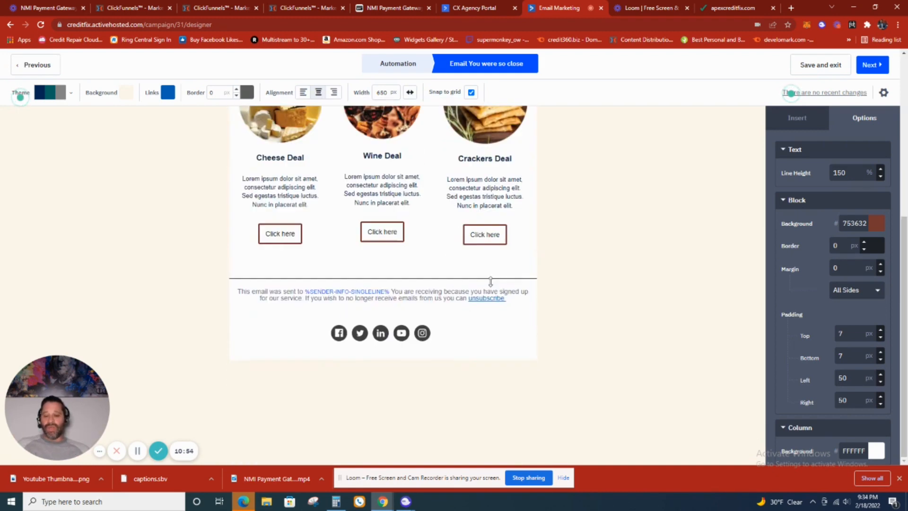
pyautogui.click(871, 67)
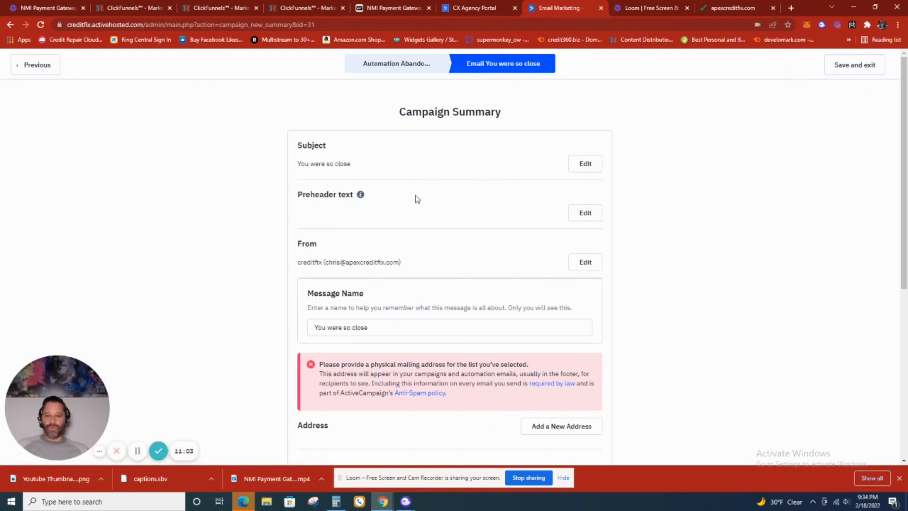
# - Examine the campaign summary's subject, sender, mailing address, tracking options, test email and spam check sections
pyautogui.scroll(-1, 406, 263)
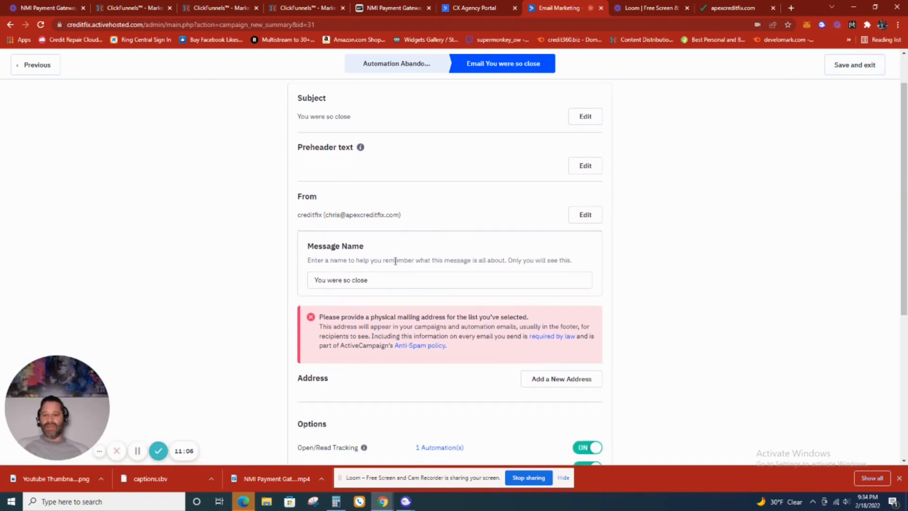
pyautogui.scroll(-3, 397, 260)
pyautogui.scroll(-1, 519, 251)
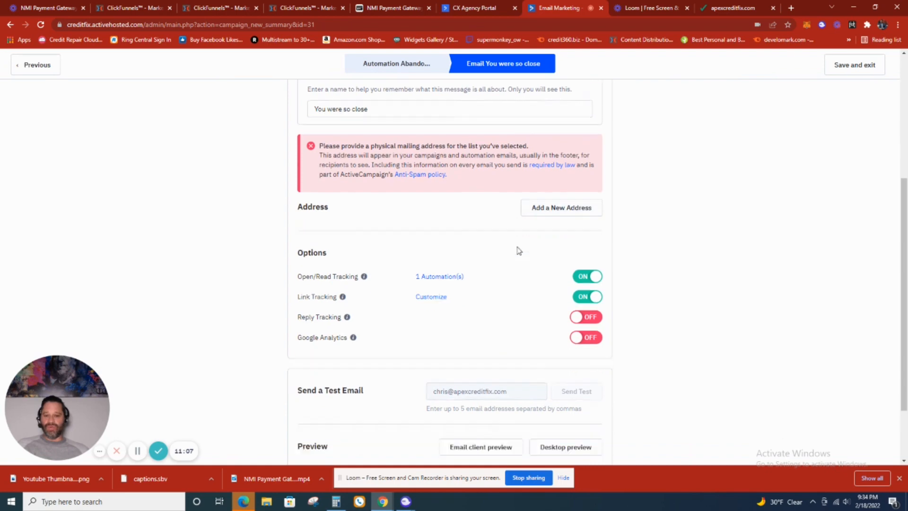
pyautogui.scroll(-1, 519, 250)
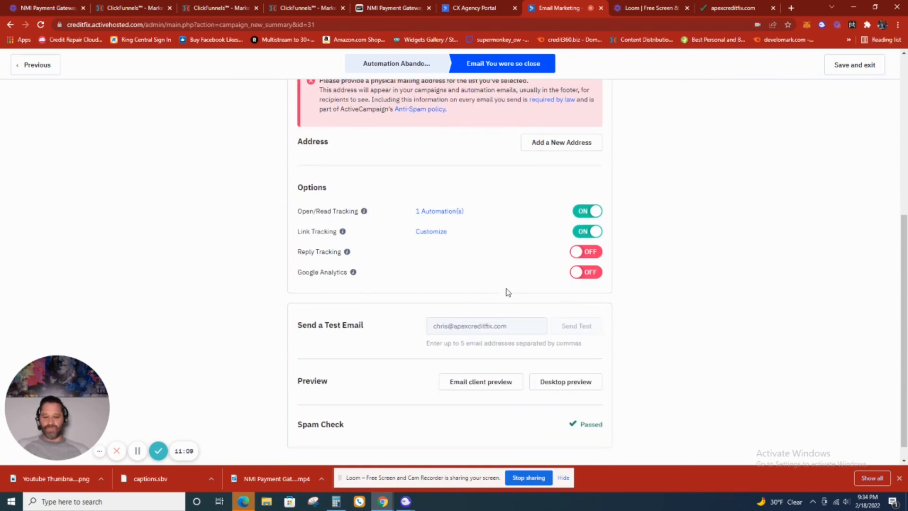
pyautogui.scroll(6, 422, 209)
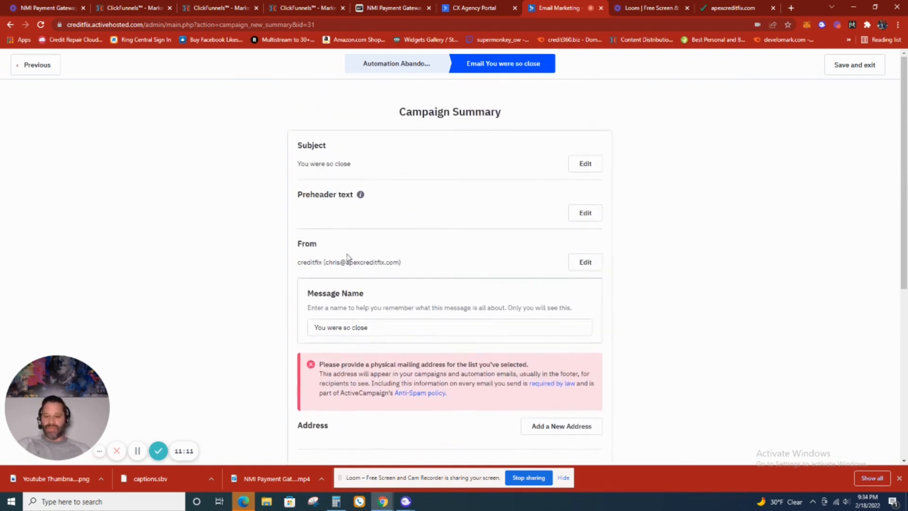
pyautogui.scroll(-6, 424, 333)
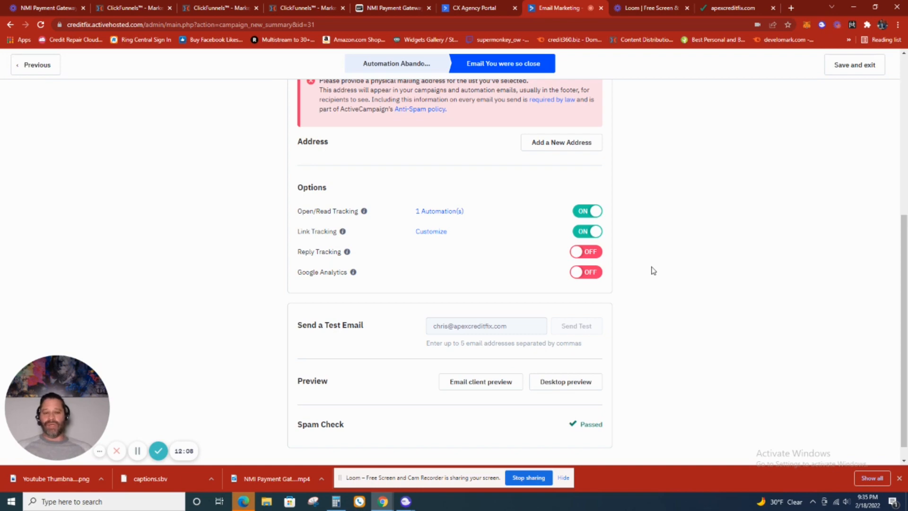
pyautogui.scroll(6, 648, 265)
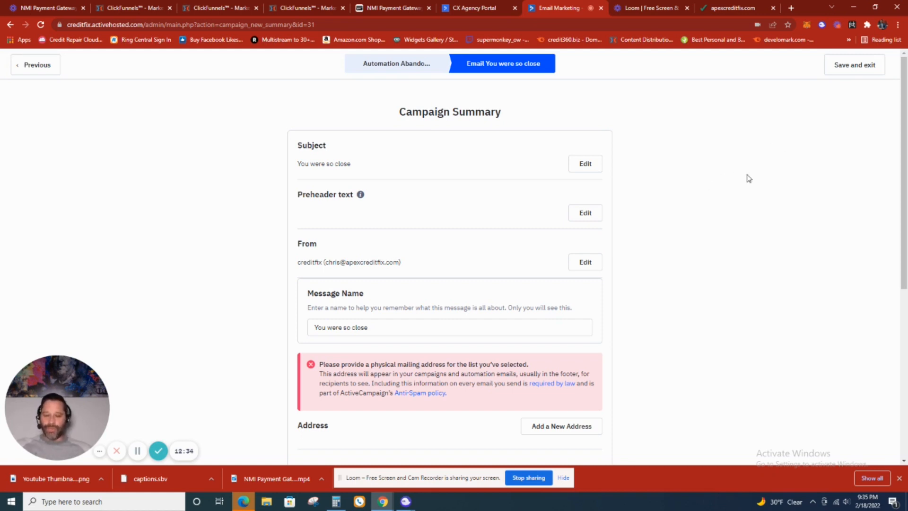
pyautogui.scroll(-3, 728, 181)
# - Save and exit the email design, and save "You were so close" as the email the automation sends
pyautogui.click(870, 70)
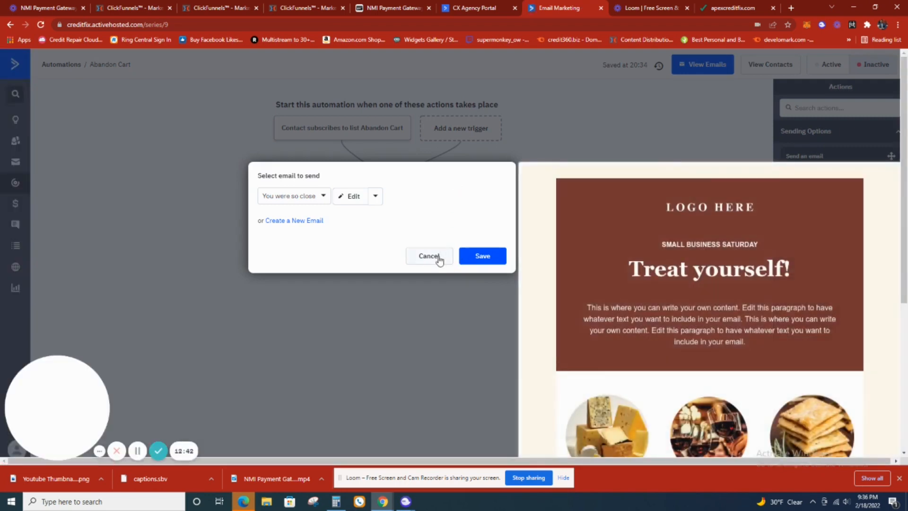
pyautogui.click(469, 255)
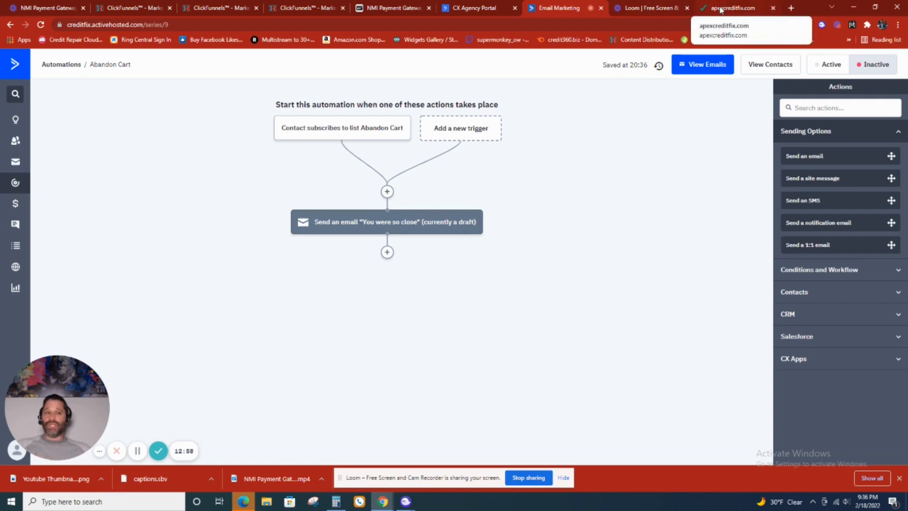
# - View the enrollment form on the Apex Credit Fix checkout page and return to the Abandon Cart automation
pyautogui.click(720, 10)
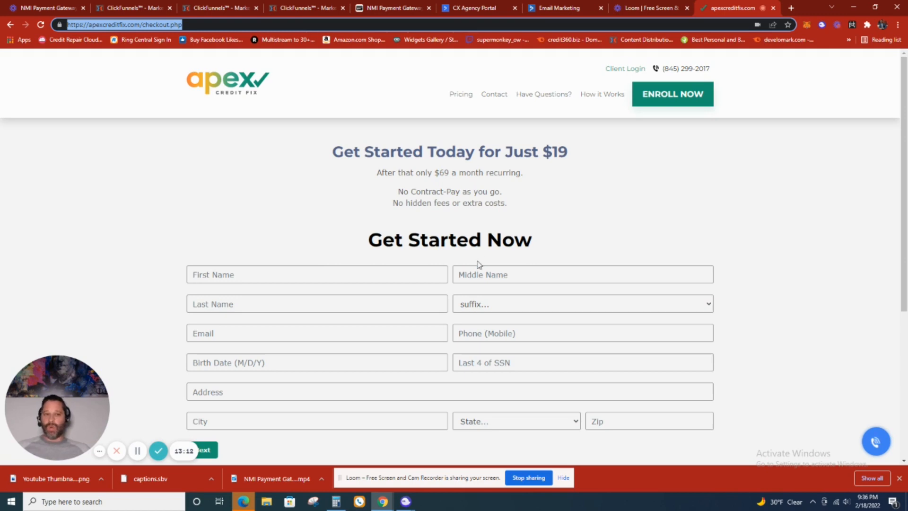
pyautogui.click(555, 8)
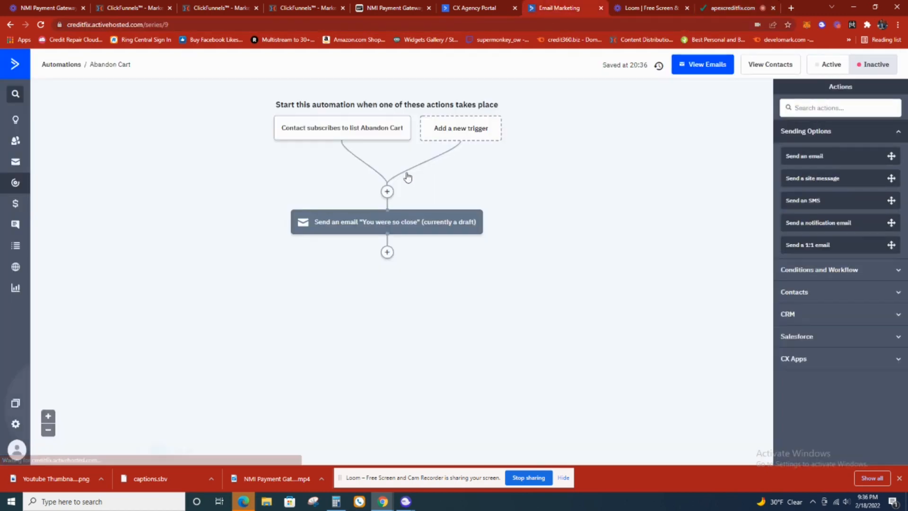
# - Add a wait of 5 minutes between the list subscription trigger and the "You were so close" email
pyautogui.click(387, 192)
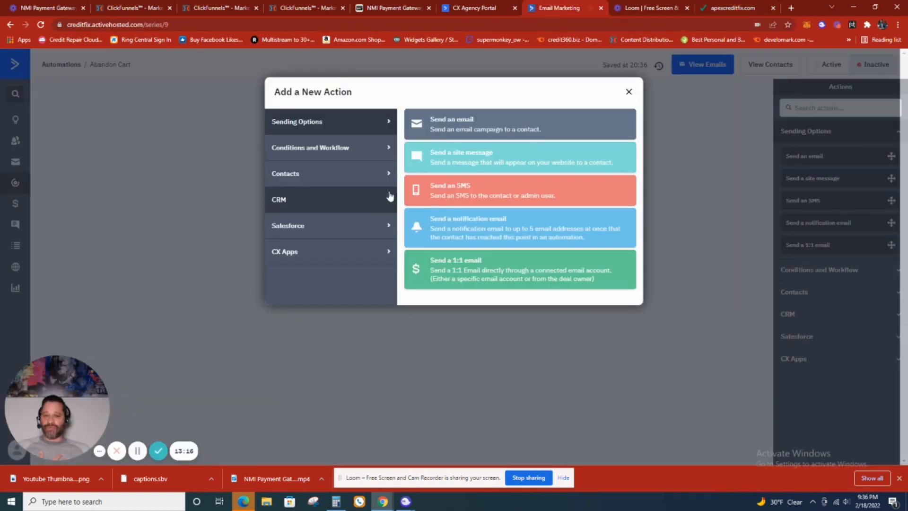
pyautogui.click(367, 157)
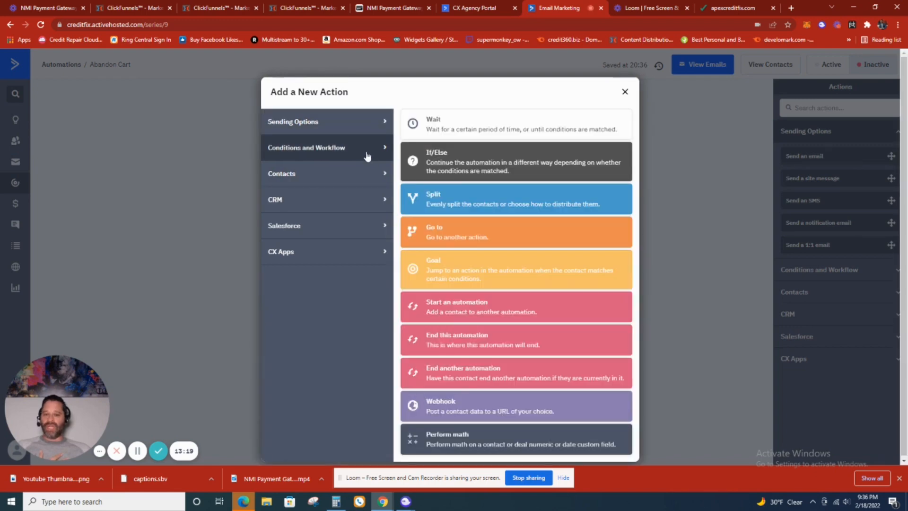
pyautogui.click(456, 126)
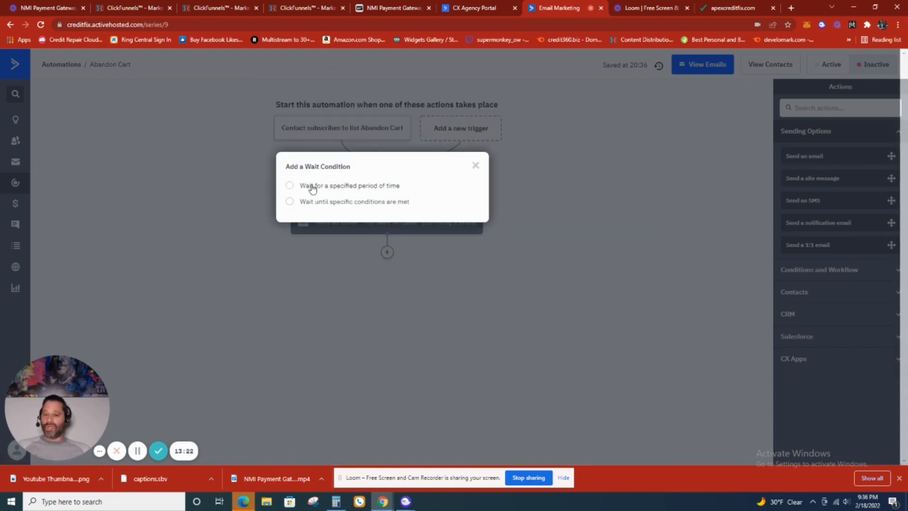
pyautogui.click(289, 185)
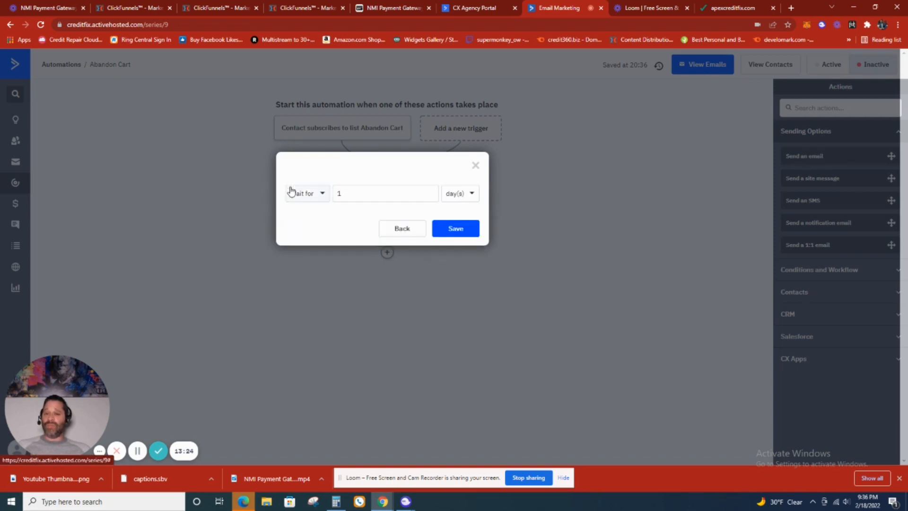
pyautogui.click(356, 191)
pyautogui.doubleClick(356, 191)
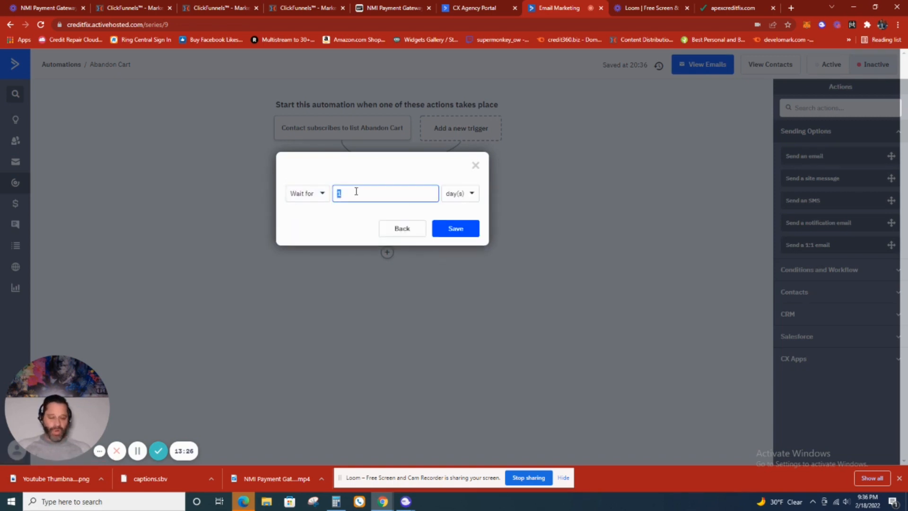
pyautogui.write('5')
pyautogui.click(450, 194)
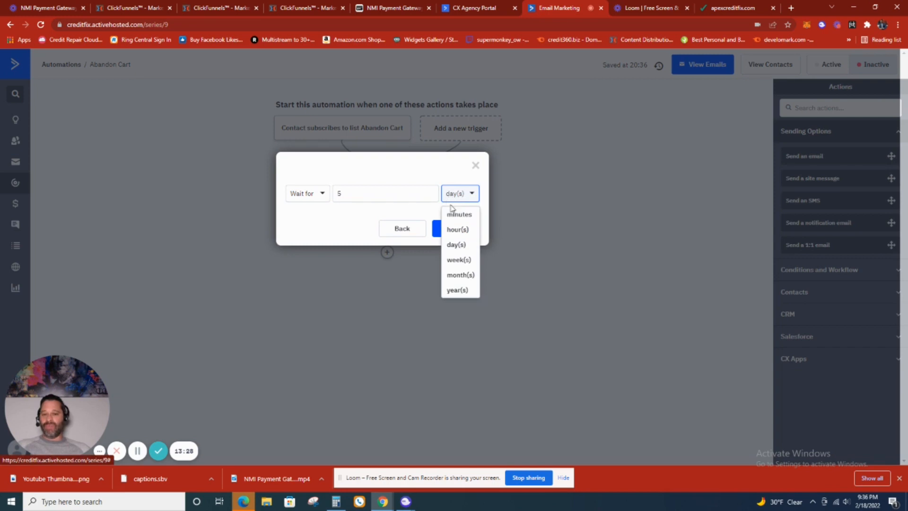
pyautogui.click(457, 214)
pyautogui.click(465, 232)
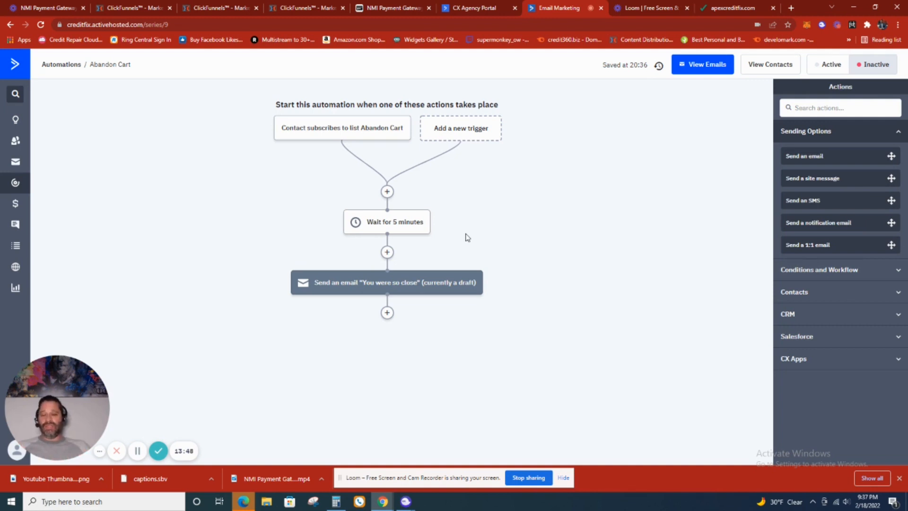
# - Add a wait of 1 day after the "You were so close" email
pyautogui.click(388, 313)
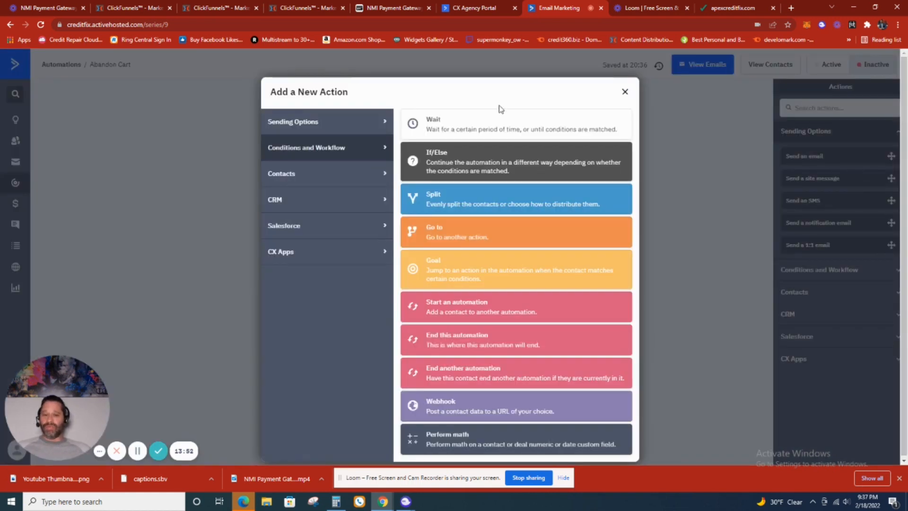
pyautogui.click(498, 121)
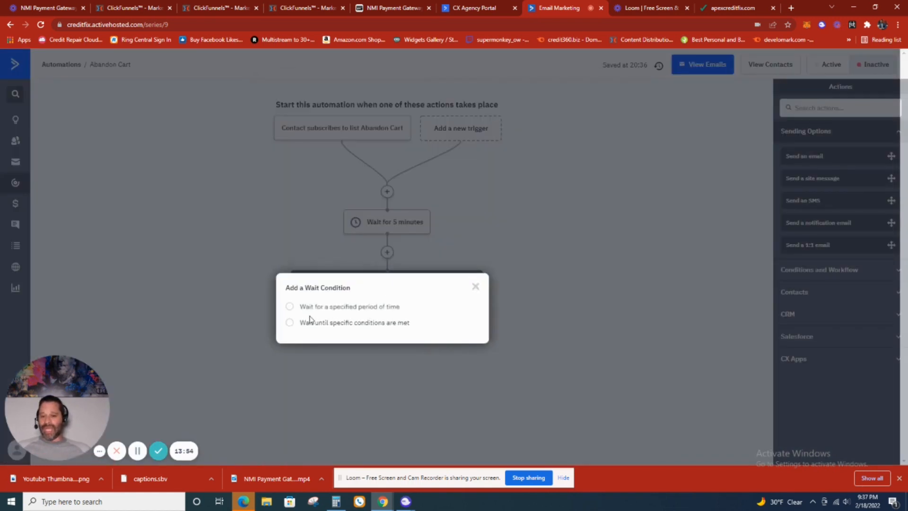
pyautogui.click(290, 306)
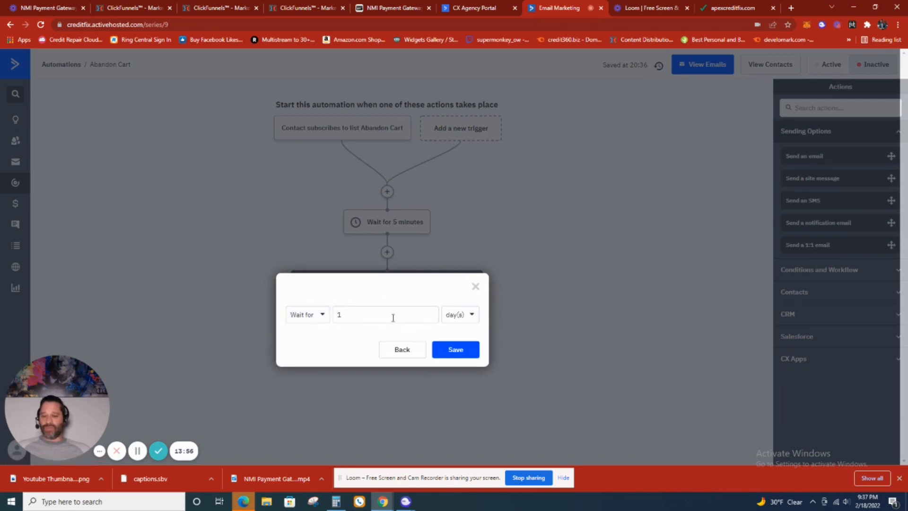
pyautogui.click(442, 348)
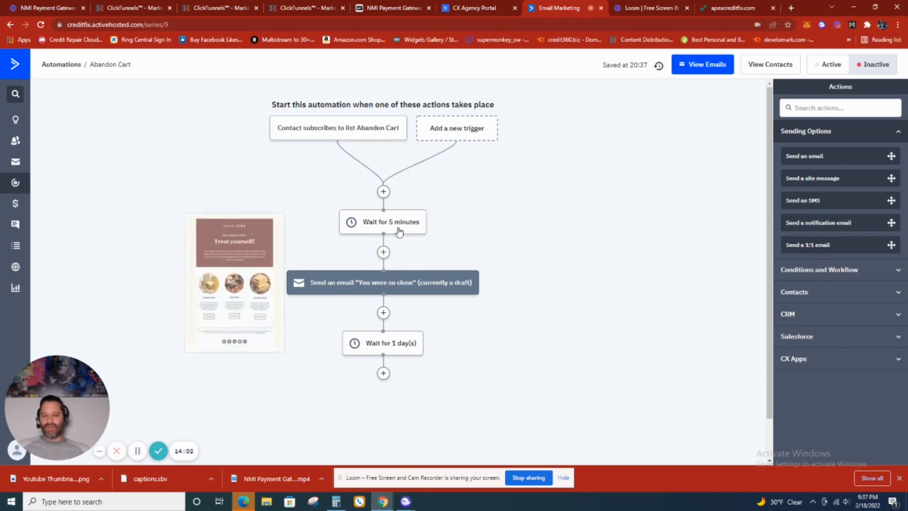
# - Add a send-email action after the one-day wait and create a new email for it named "Laws of Credit"
pyautogui.moveTo(381, 279)
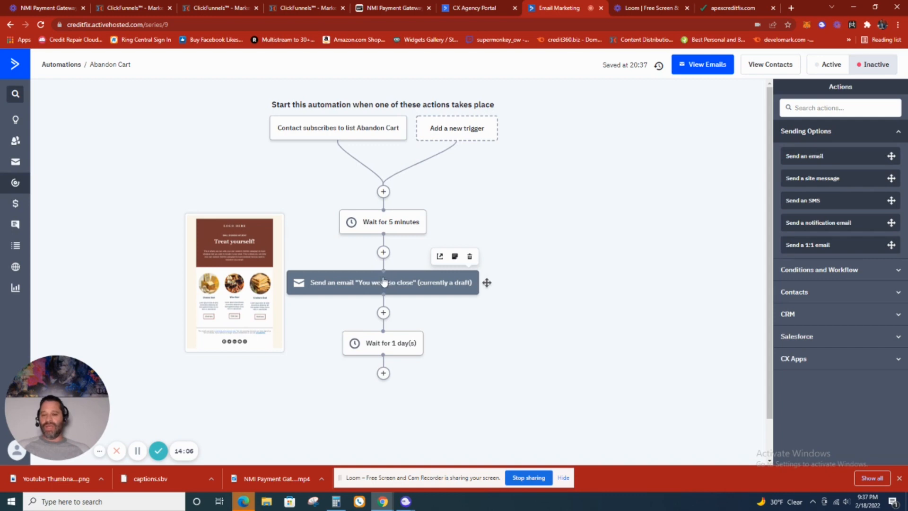
pyautogui.scroll(-1, 385, 284)
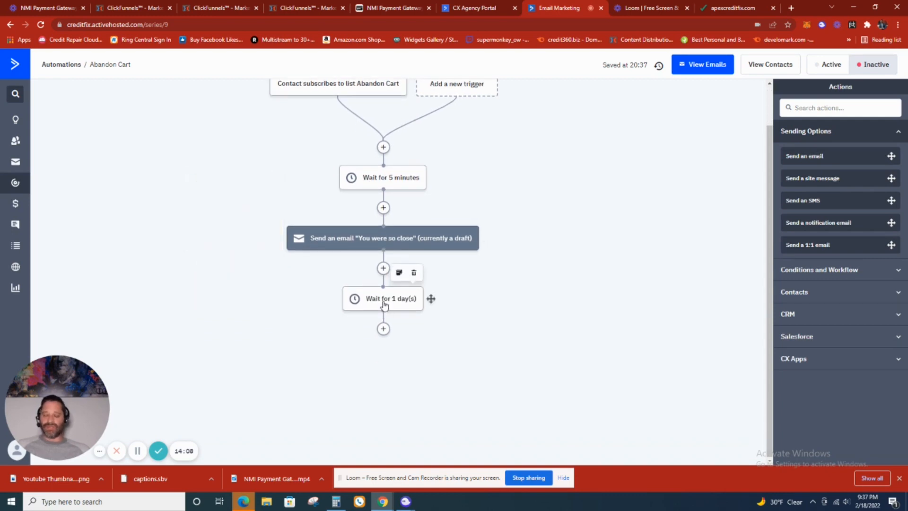
pyautogui.click(383, 329)
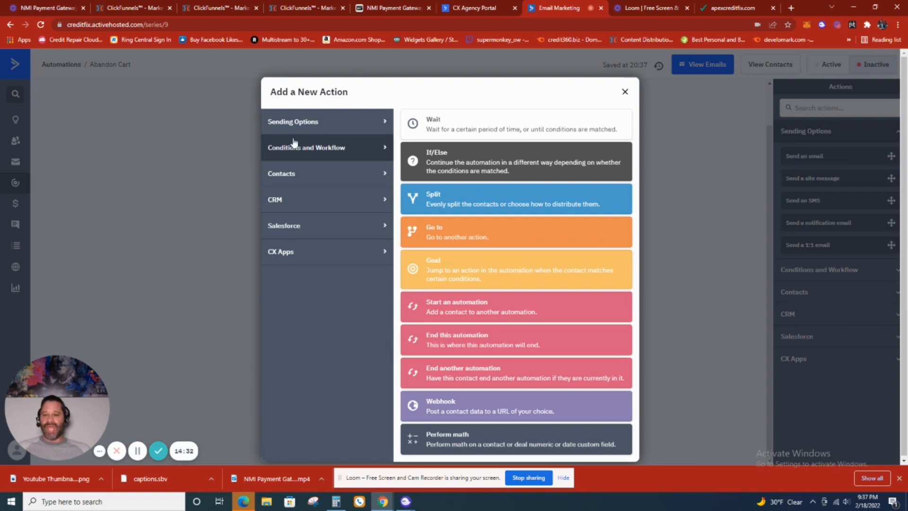
pyautogui.click(305, 130)
pyautogui.click(436, 120)
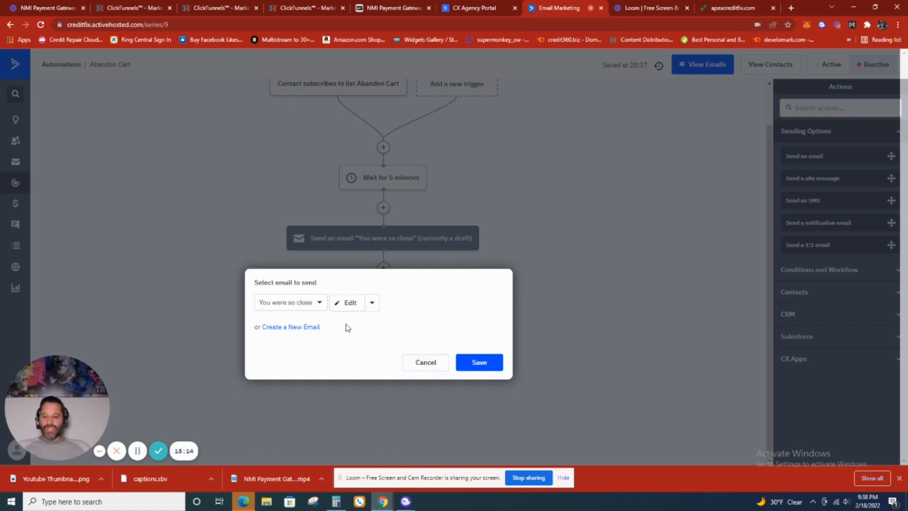
pyautogui.click(307, 334)
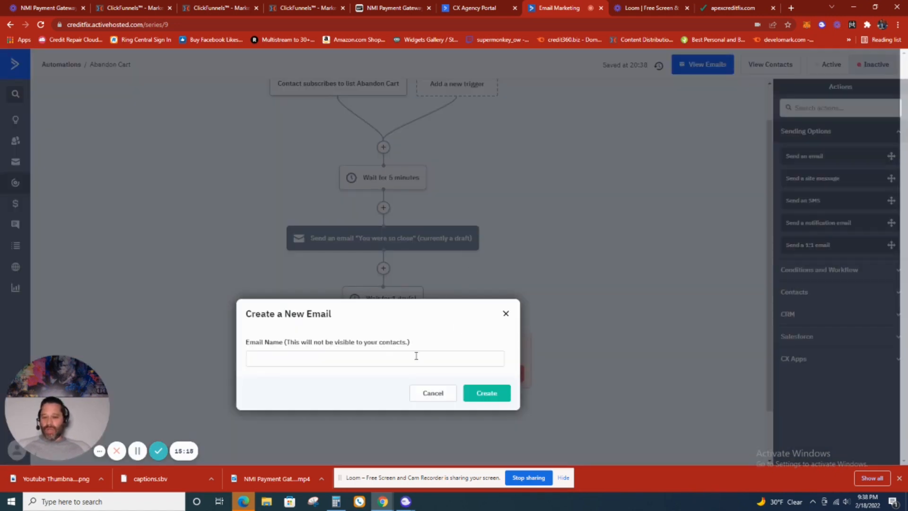
pyautogui.click(416, 357)
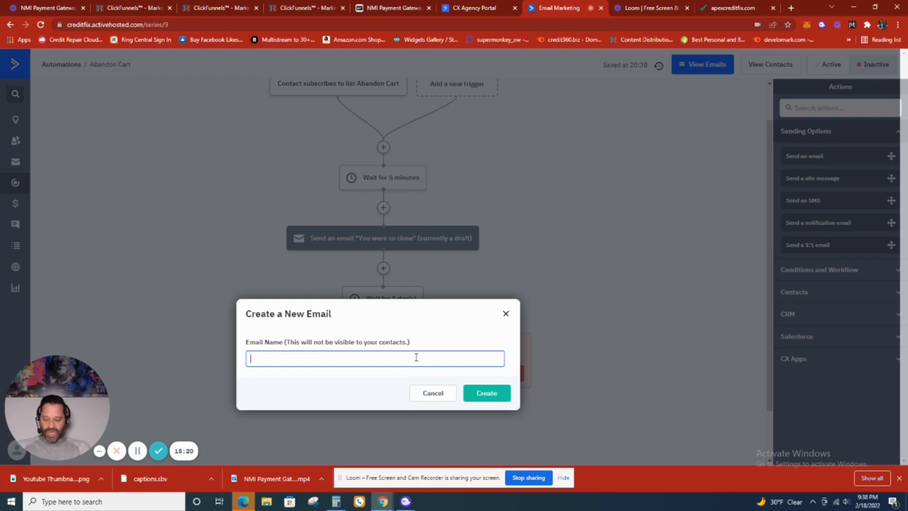
pyautogui.write('L')
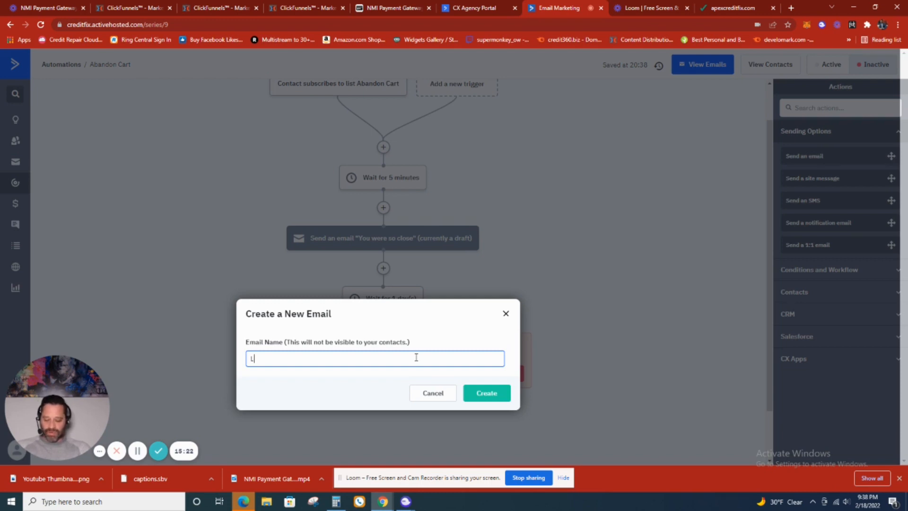
pyautogui.write('aws of Credit')
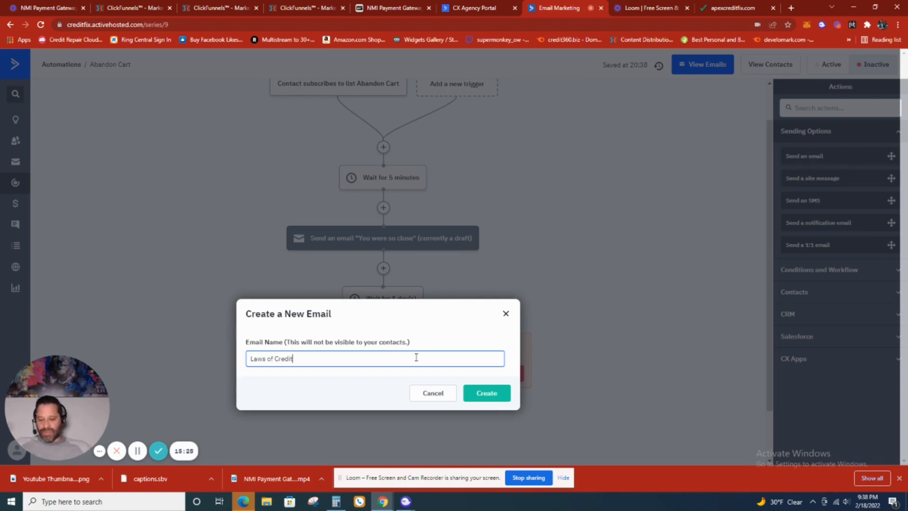
pyautogui.click(473, 394)
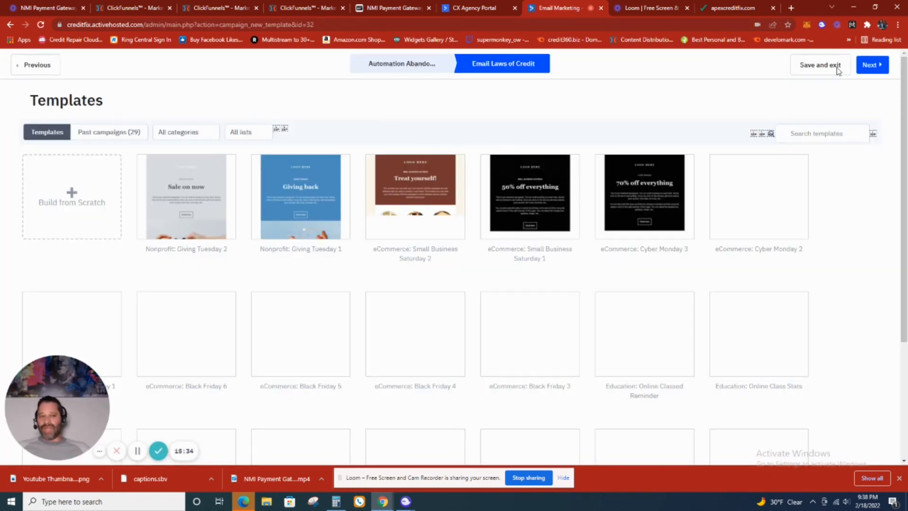
# - Preview the "Nonprofit: Giving Tuesday 1" template and use it for the Laws of Credit email
pyautogui.click(306, 206)
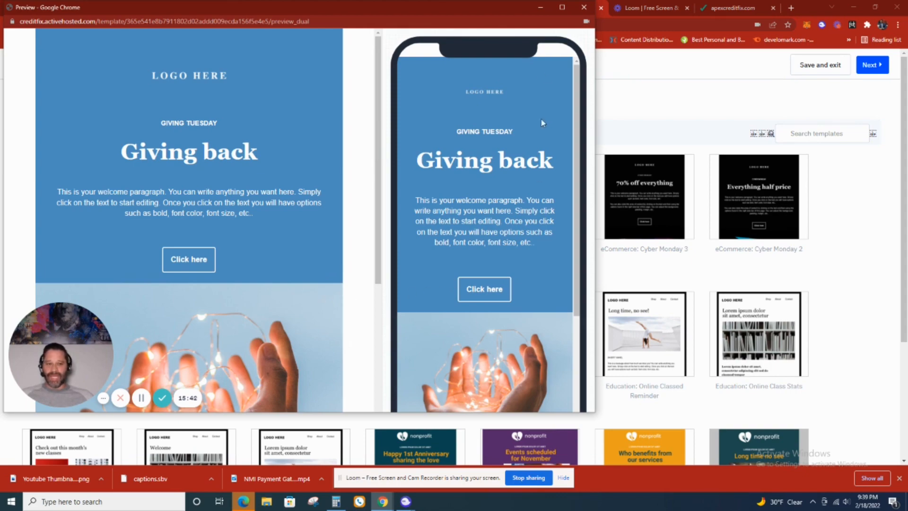
pyautogui.click(585, 7)
pyautogui.moveTo(305, 211)
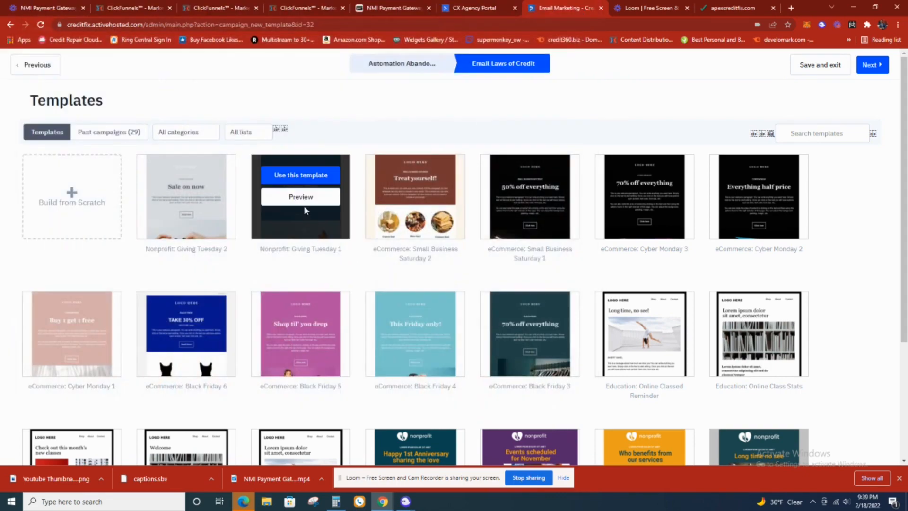
pyautogui.click(303, 180)
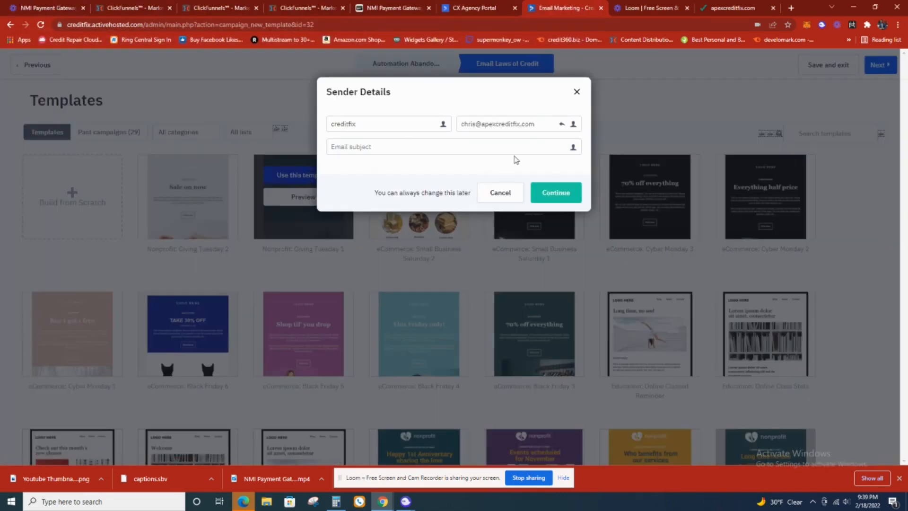
# - Enter "Credit LAw" as the email subject in the sender details and continue to the email designer
pyautogui.click(473, 147)
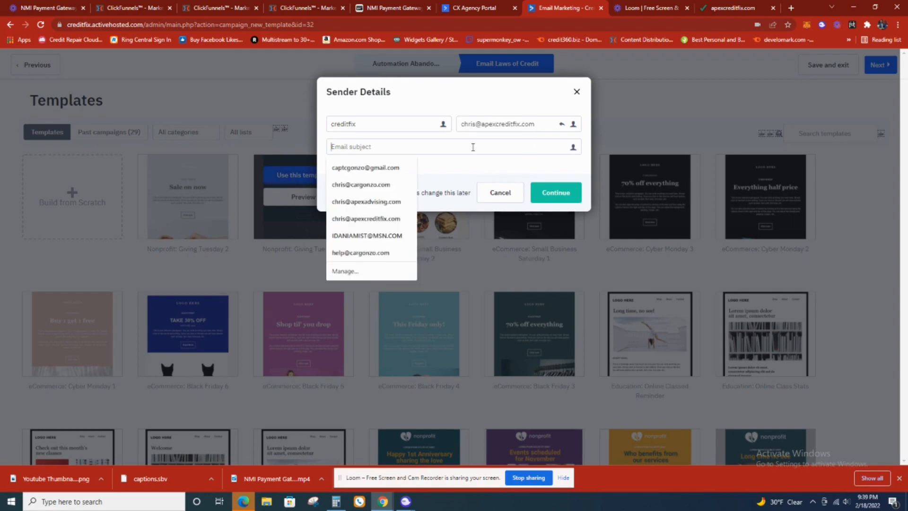
pyautogui.write('Credit ')
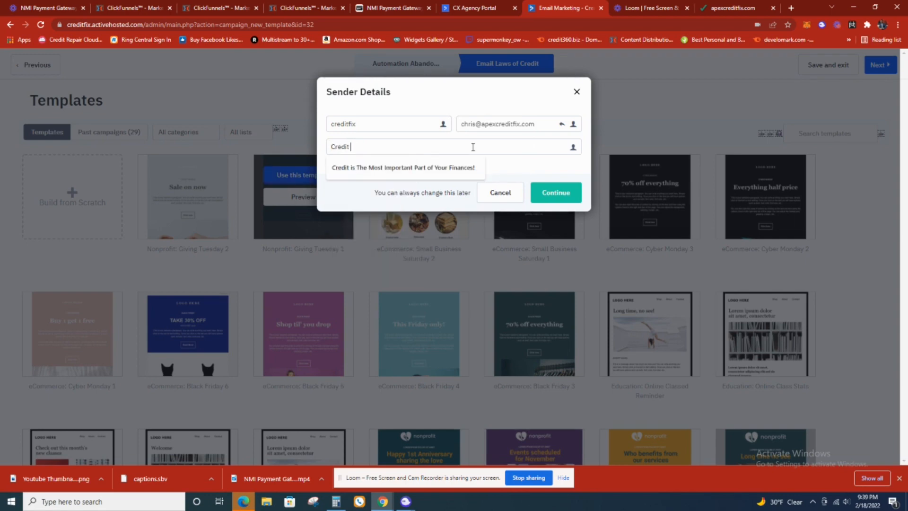
pyautogui.write('LAs')
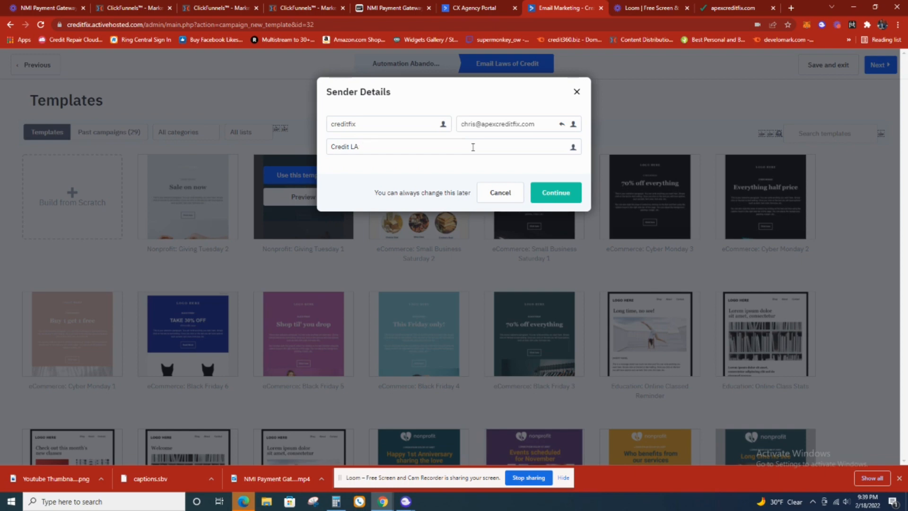
pyautogui.write('w')
pyautogui.click(571, 193)
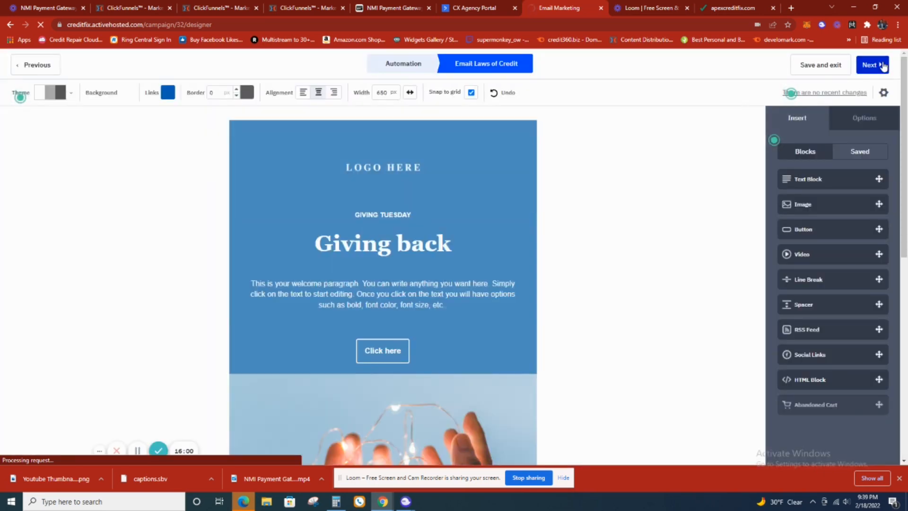
# - Continue to the campaign summary, save and exit, and save "Laws of Credit" as the email the new action sends
pyautogui.click(883, 67)
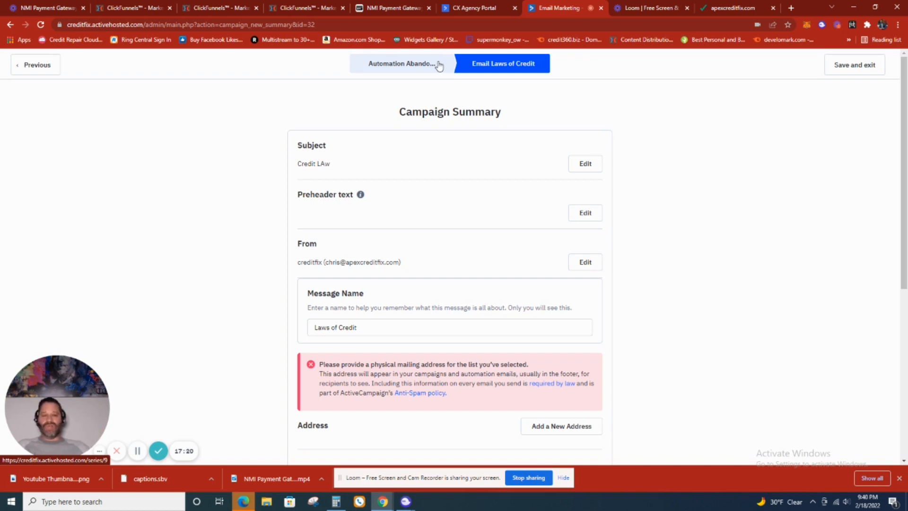
pyautogui.click(839, 67)
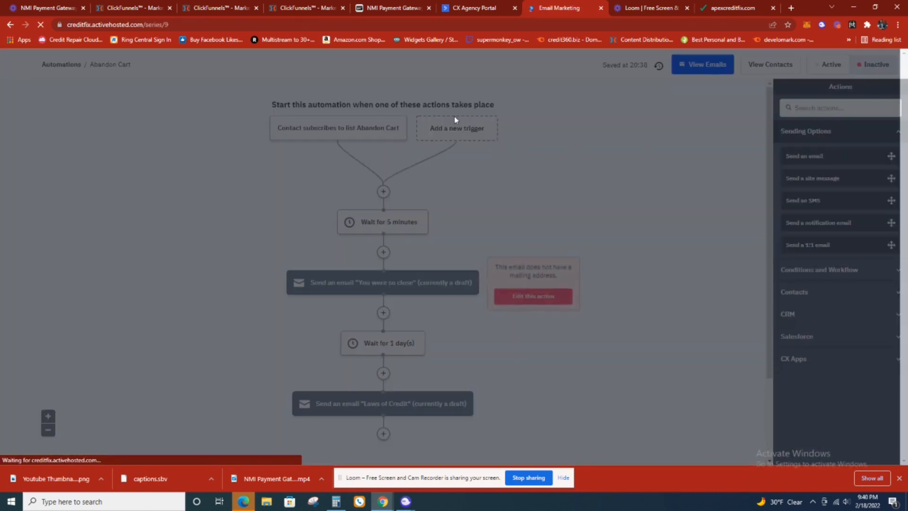
pyautogui.click(534, 296)
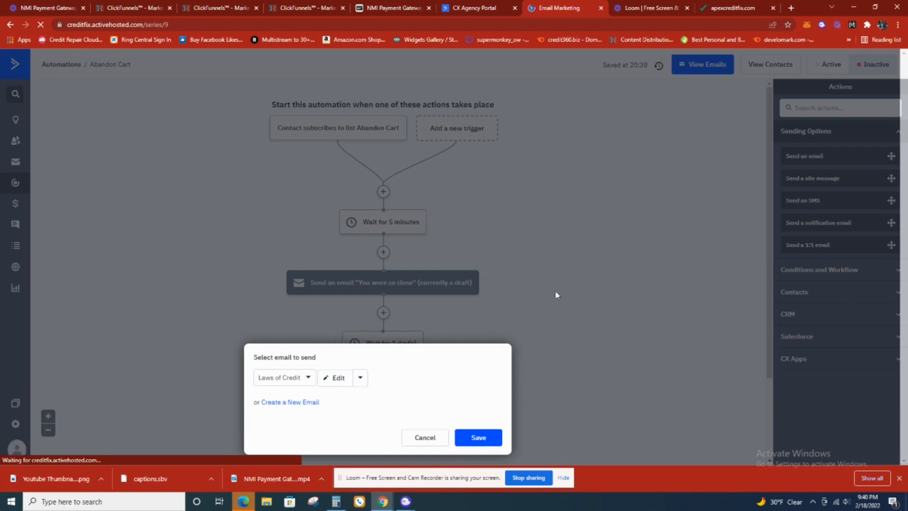
pyautogui.click(485, 436)
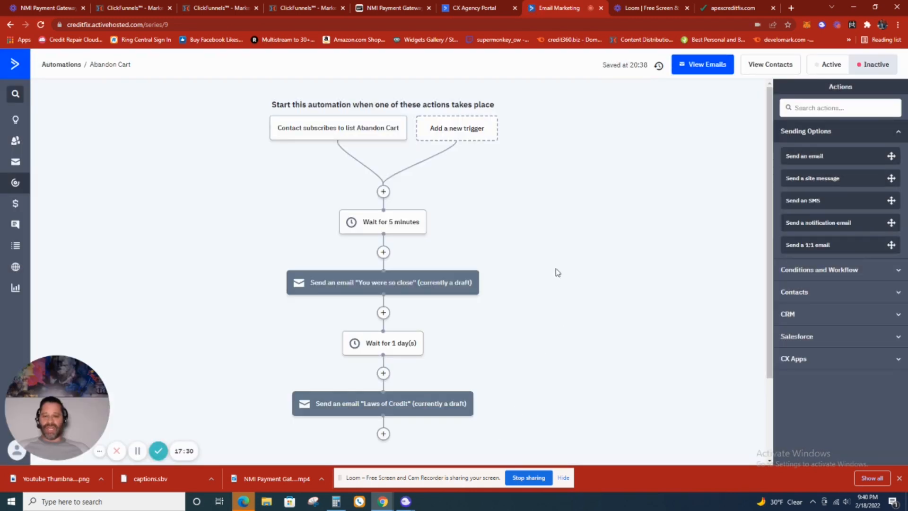
# - Review the Abandon Cart sequence from the trigger through the waits and emails to the end of the automation
pyautogui.moveTo(370, 134)
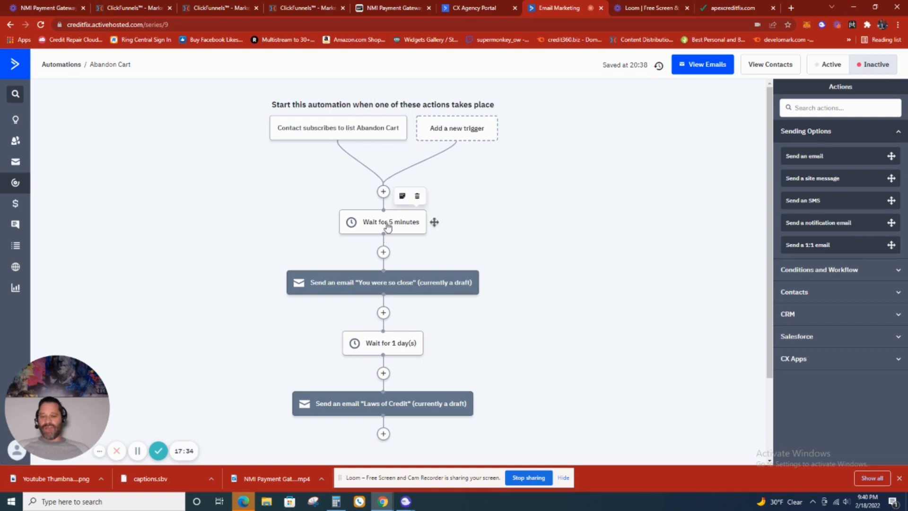
pyautogui.moveTo(389, 283)
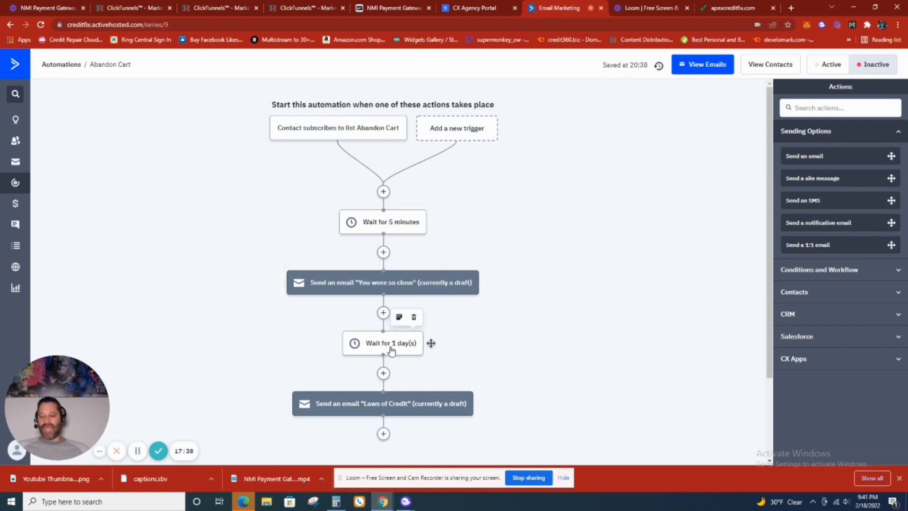
pyautogui.scroll(-1, 396, 331)
pyautogui.moveTo(395, 368)
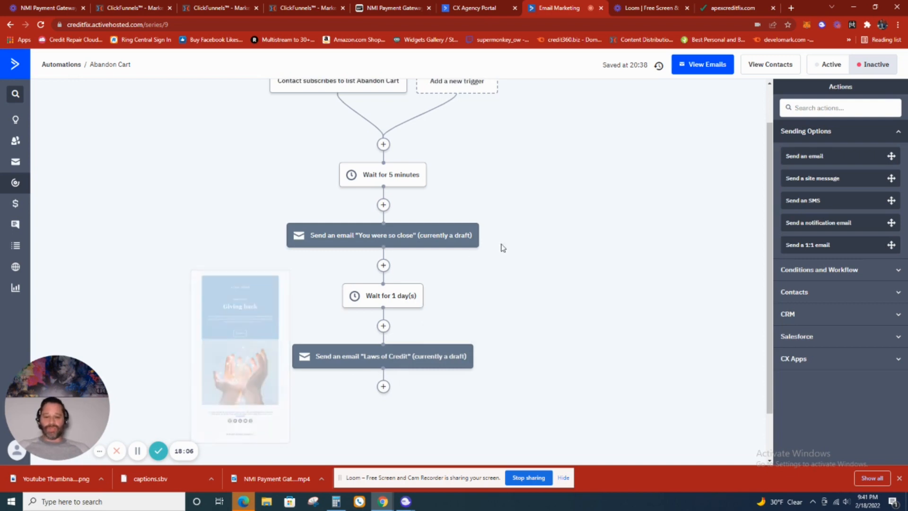
pyautogui.scroll(-2, 503, 248)
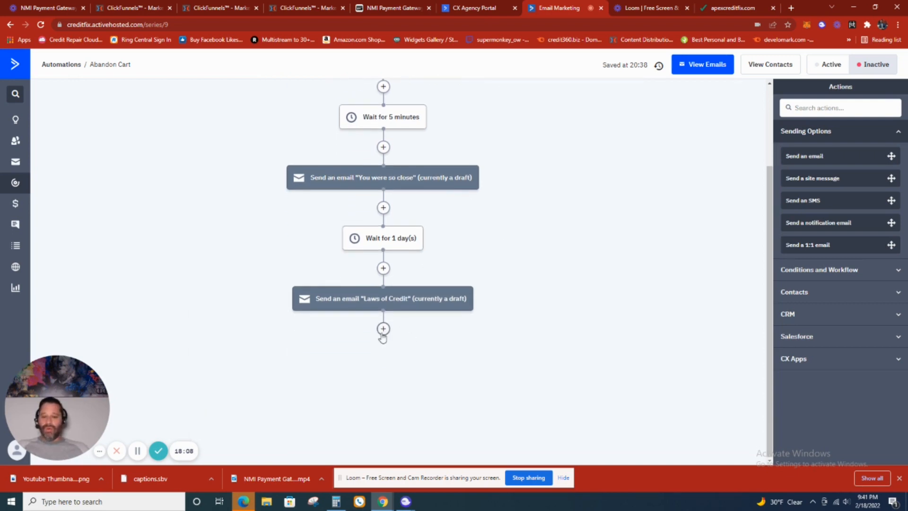
# - Try to add a goal action named "Client signed up" after the Laws of Credit email
pyautogui.click(382, 331)
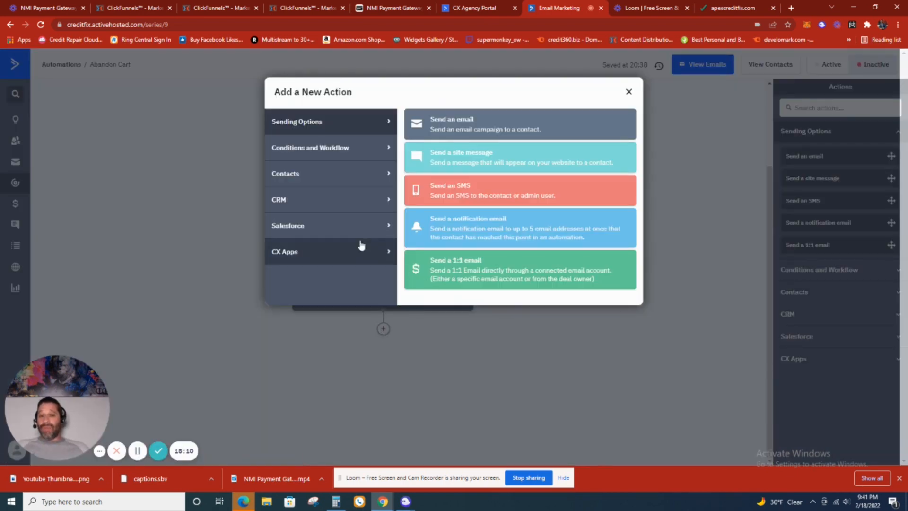
pyautogui.click(352, 156)
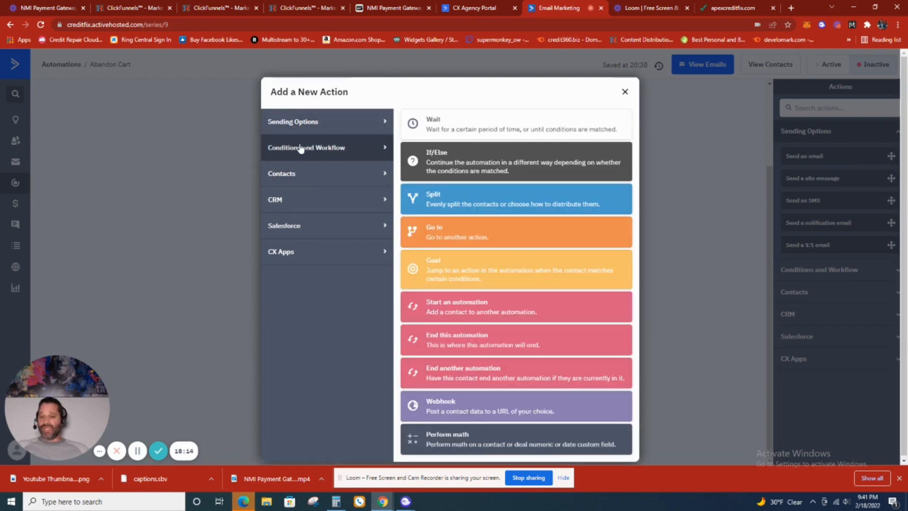
pyautogui.click(477, 272)
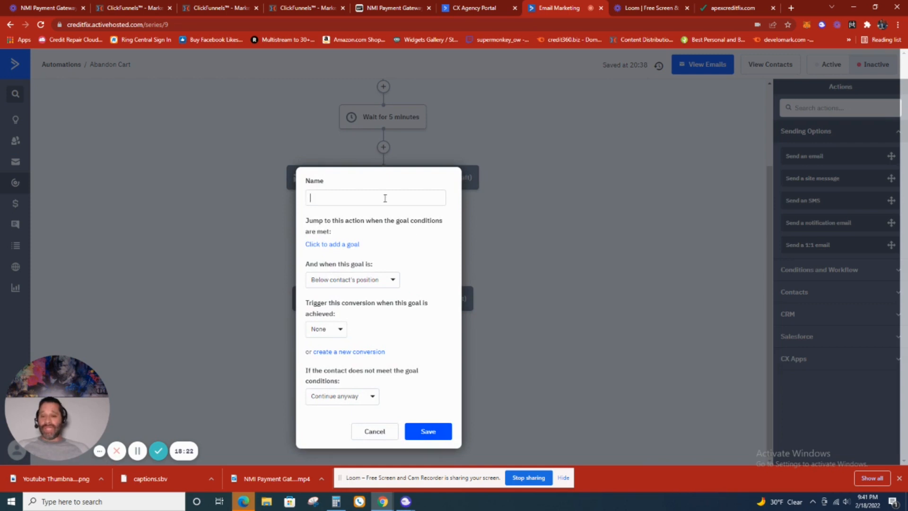
pyautogui.write('CLient')
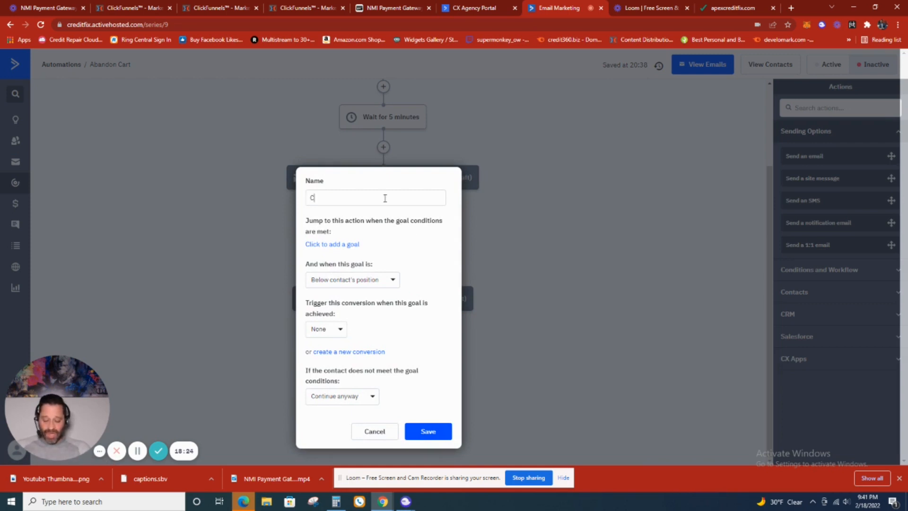
pyautogui.press('BackSpace')
pyautogui.press('BackSpace')
pyautogui.press('BackSpace')
pyautogui.press('BackSpace')
pyautogui.press('BackSpace')
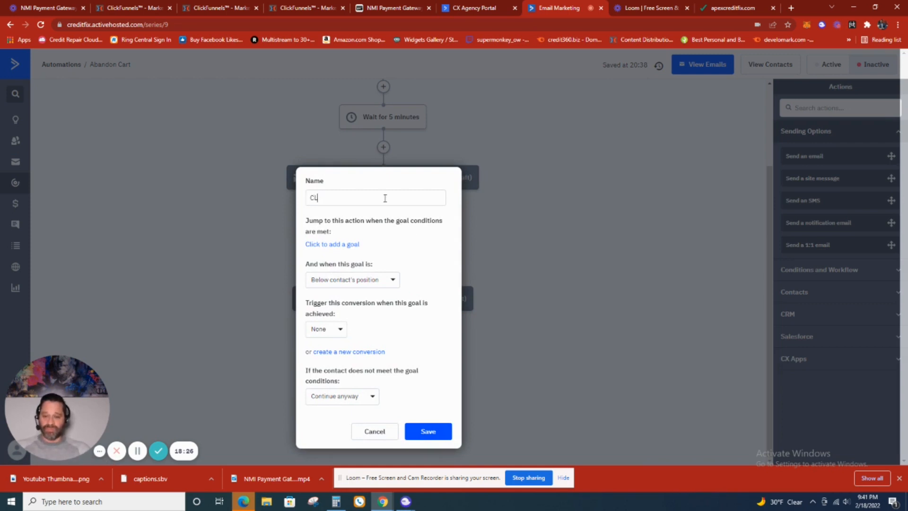
pyautogui.write('lisnt')
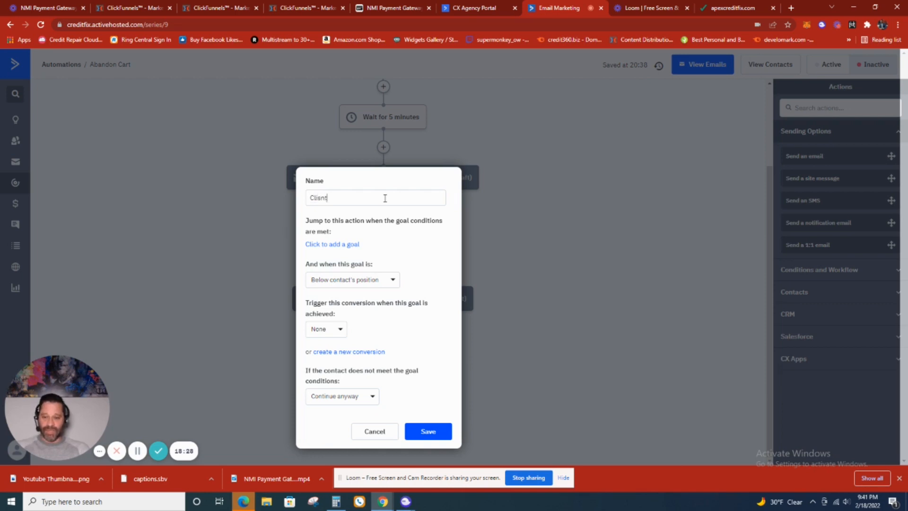
pyautogui.press('BackSpace')
pyautogui.press('BackSpace')
pyautogui.press('BackSpace')
pyautogui.write('e')
pyautogui.press('BackSpace')
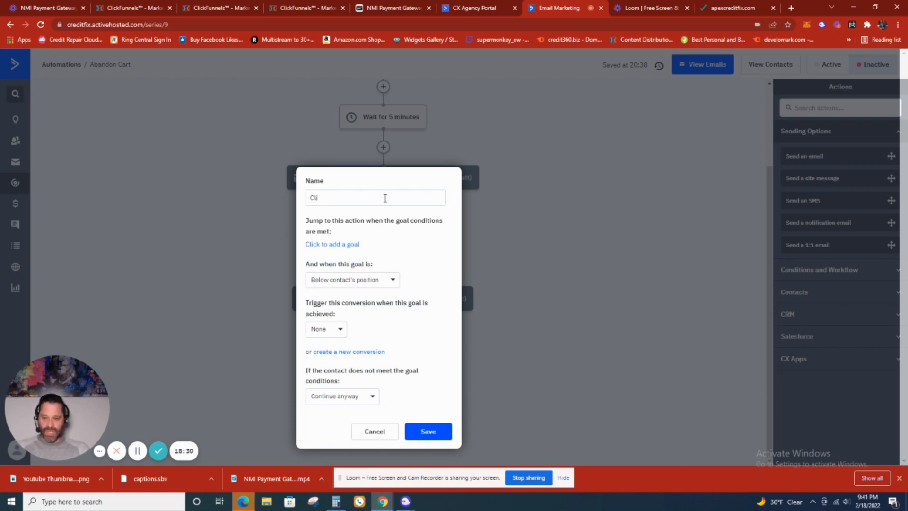
pyautogui.write('ent si')
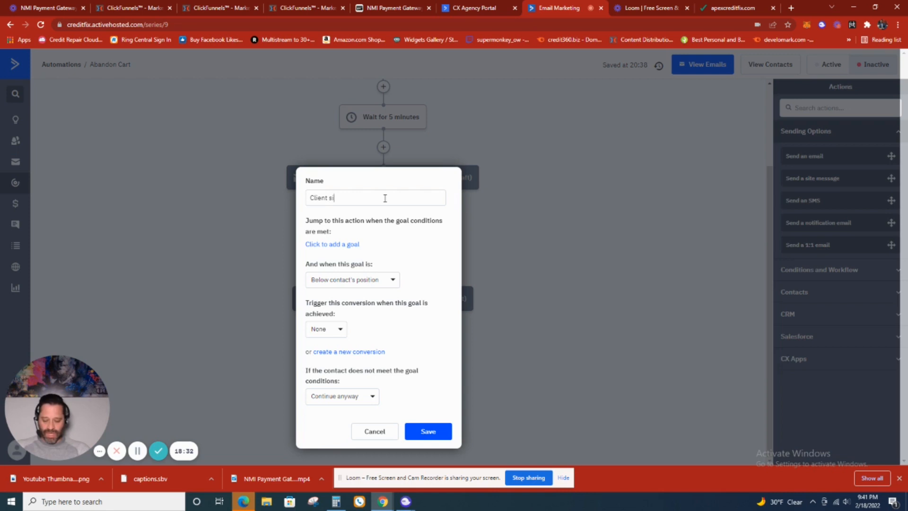
pyautogui.write('gned up')
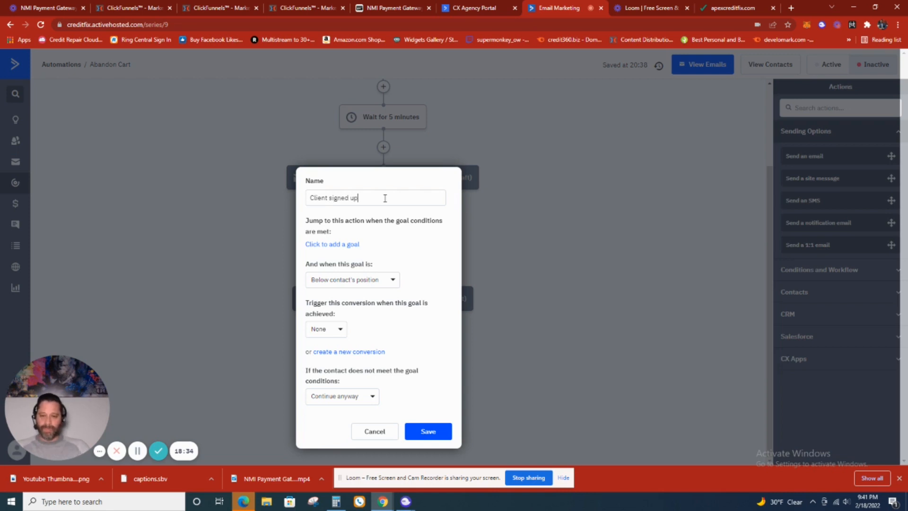
# - Set the goal to apply at position Anywhere, and open and dismiss the form for creating a new conversion
pyautogui.click(385, 282)
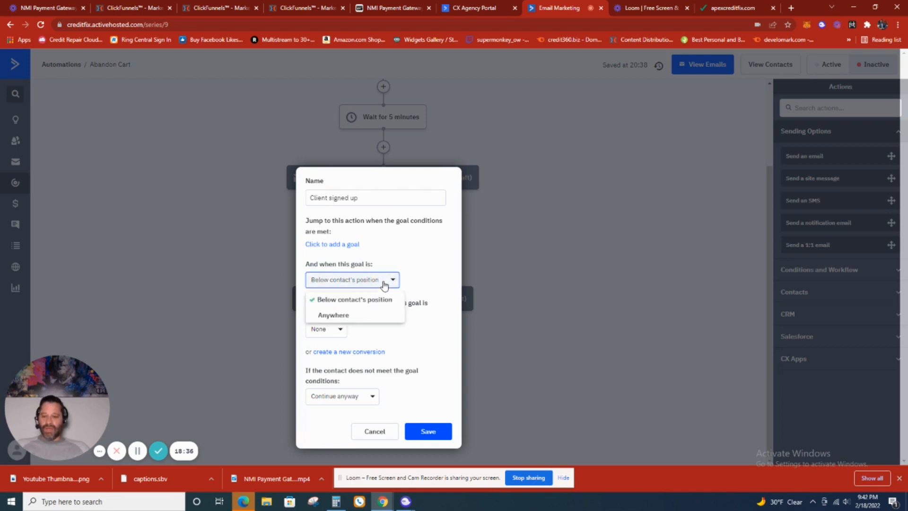
pyautogui.click(375, 315)
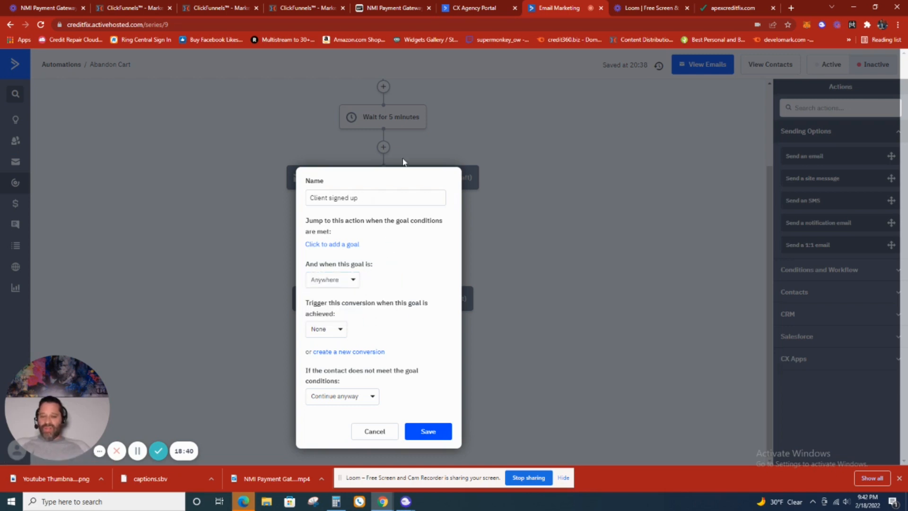
pyautogui.click(351, 281)
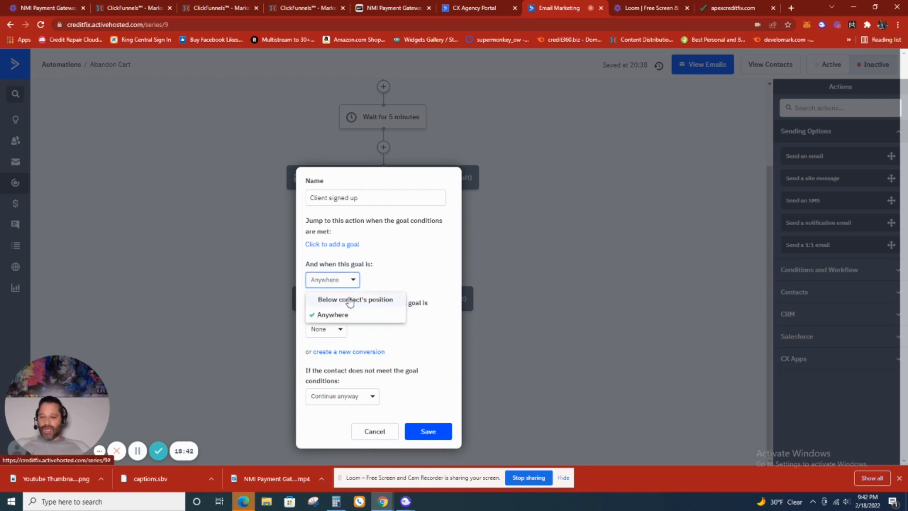
pyautogui.click(350, 301)
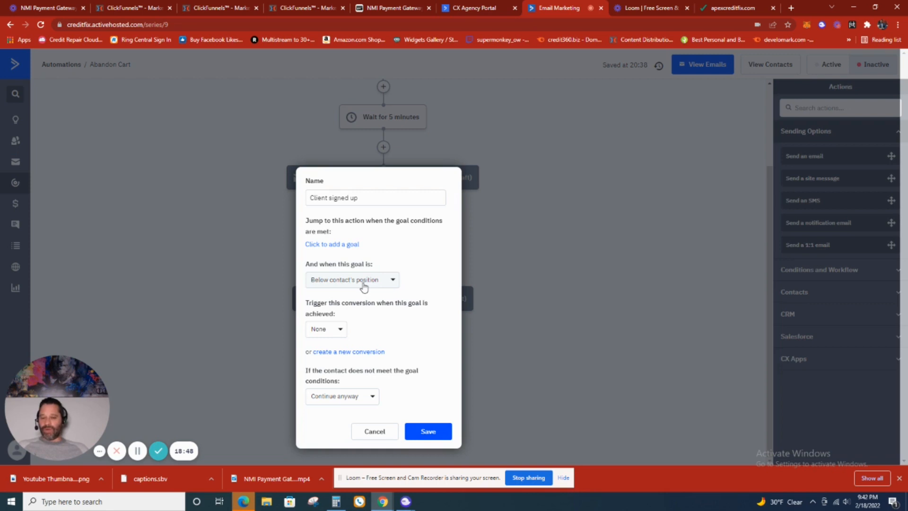
pyautogui.click(364, 286)
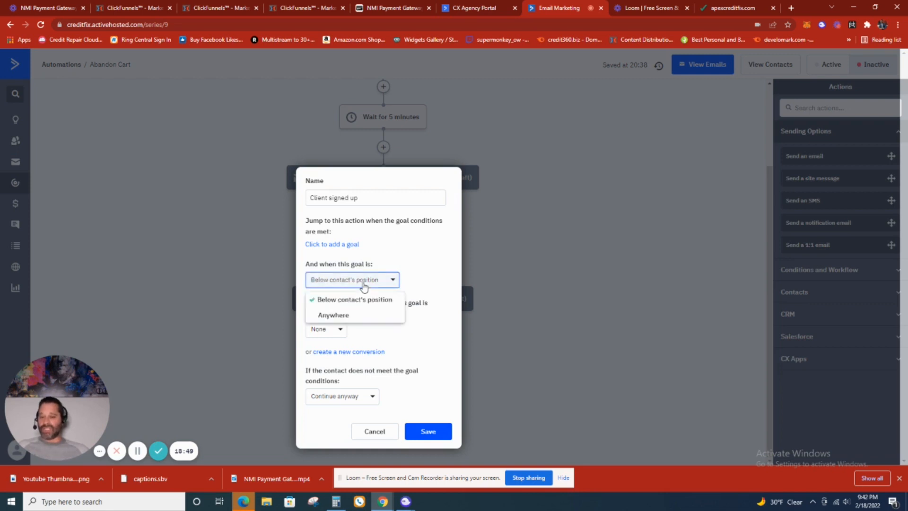
pyautogui.click(351, 314)
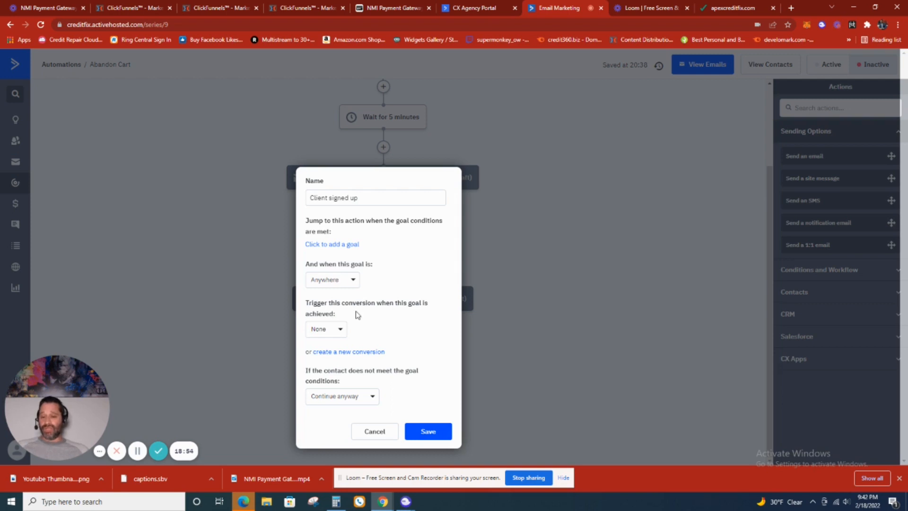
pyautogui.click(329, 331)
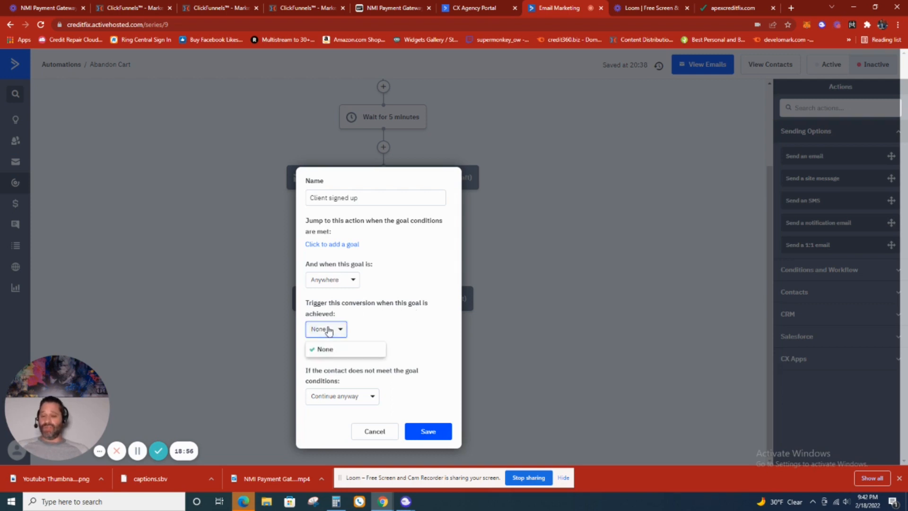
pyautogui.click(329, 331)
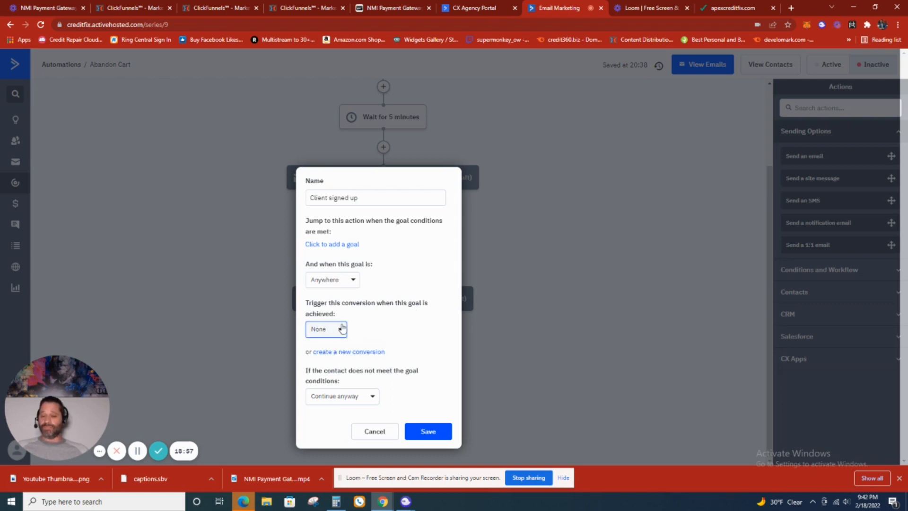
pyautogui.click(358, 352)
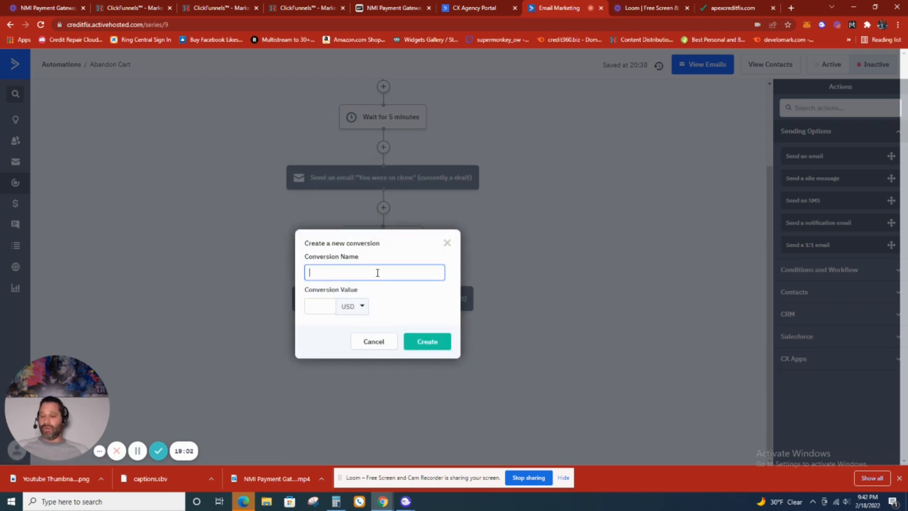
pyautogui.click(447, 244)
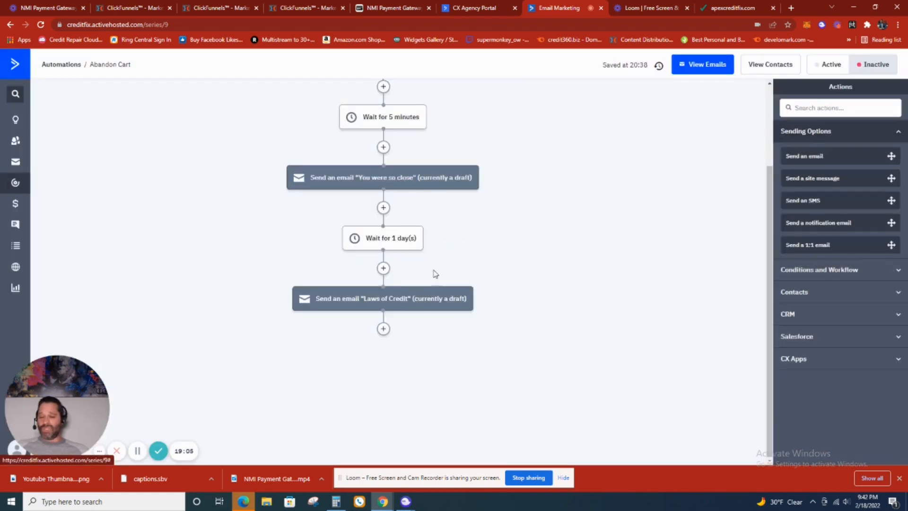
# - Try again to add a "Client signed up" goal after the Laws of Credit email, with its position set to Anywhere
pyautogui.click(383, 328)
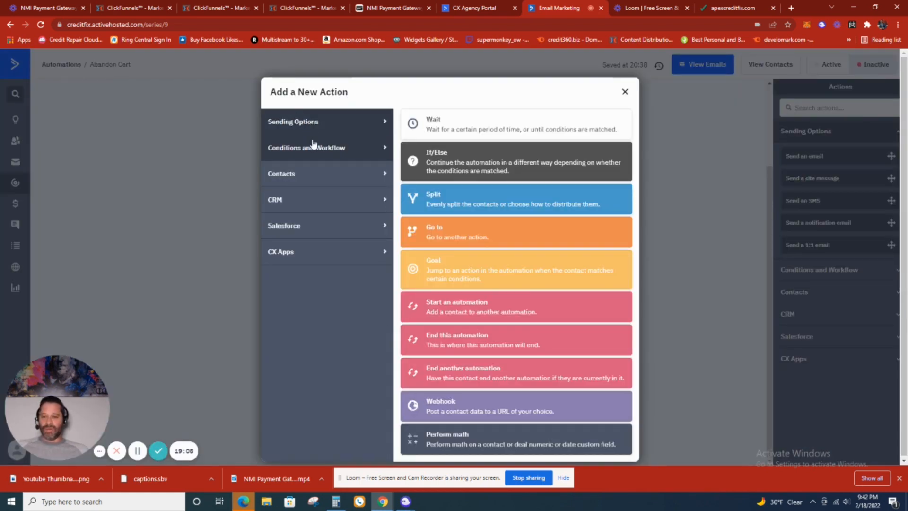
pyautogui.click(482, 275)
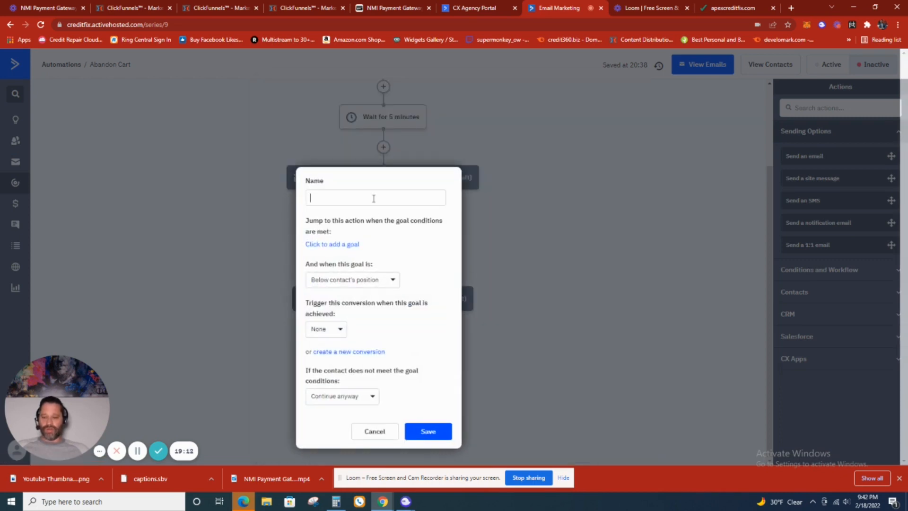
pyautogui.write('Client')
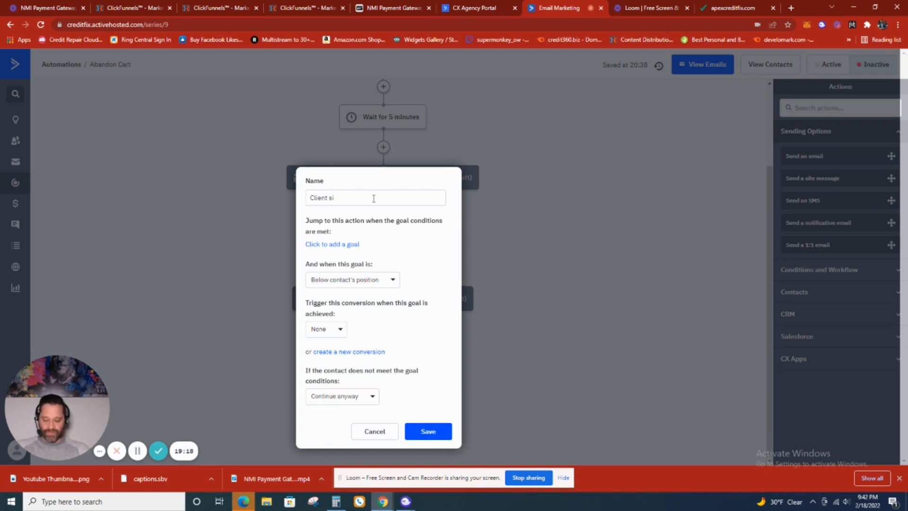
pyautogui.write('signed up')
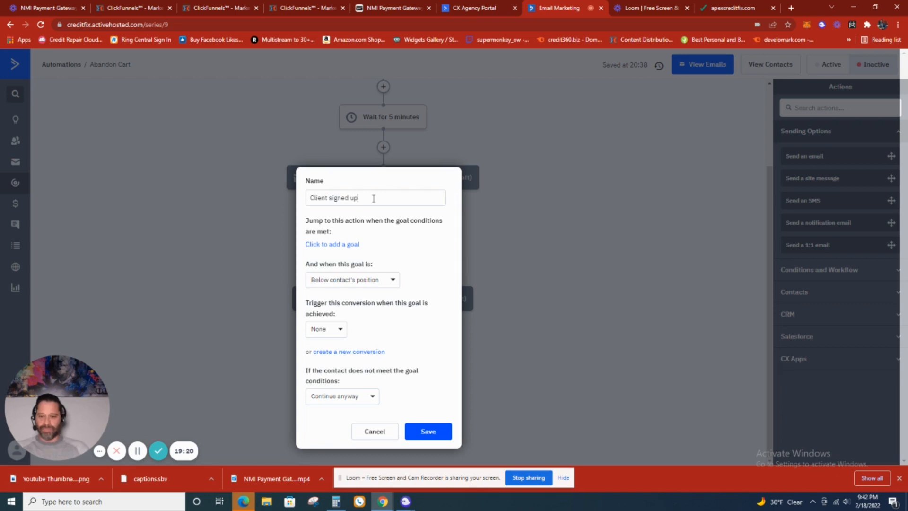
pyautogui.click(375, 283)
pyautogui.click(367, 315)
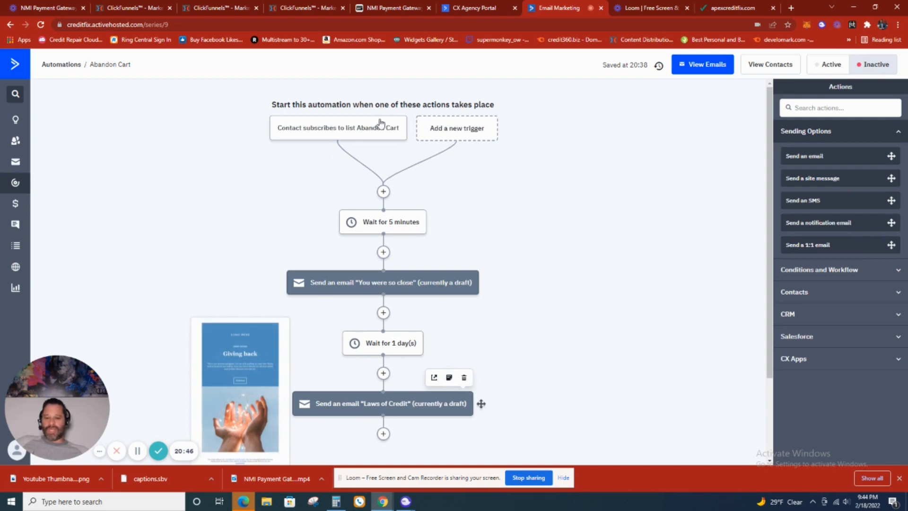
# - Review the Abandon Cart sequence of waits and emails and look over the available trigger types
pyautogui.scroll(-2, 381, 359)
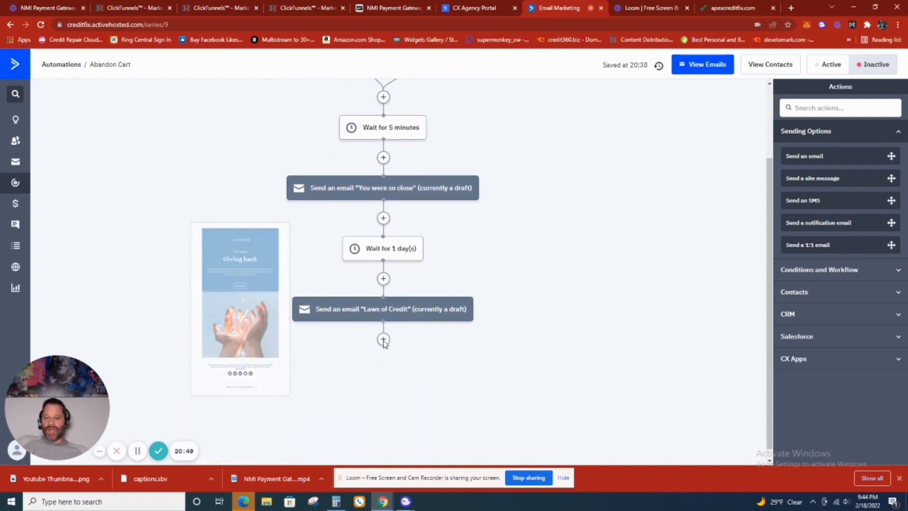
pyautogui.scroll(2, 388, 190)
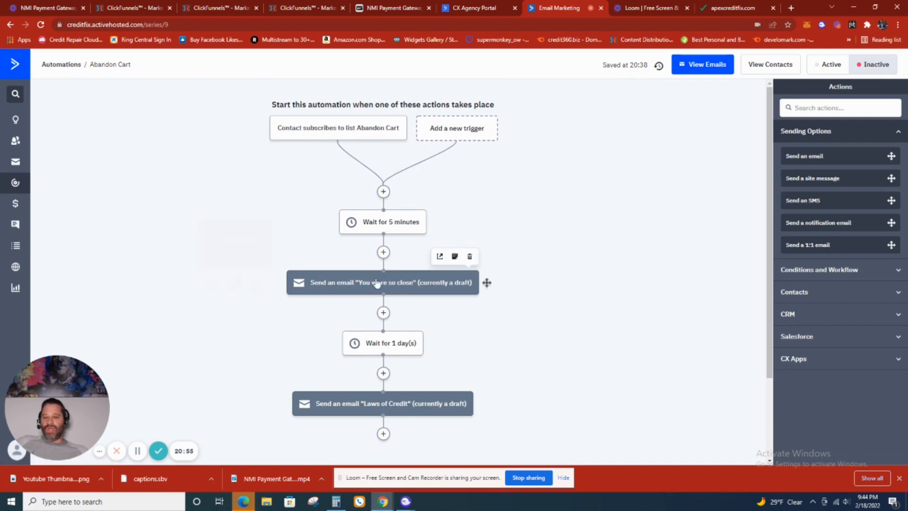
pyautogui.moveTo(366, 278)
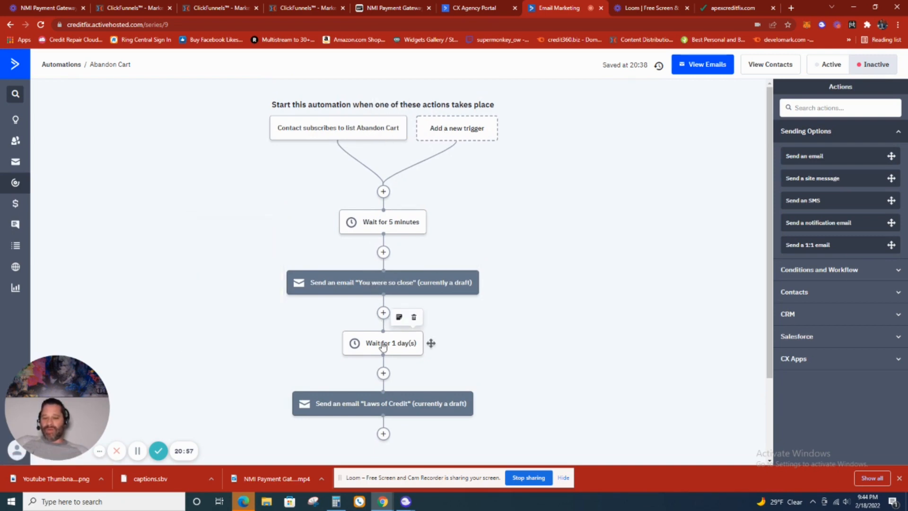
pyautogui.moveTo(361, 406)
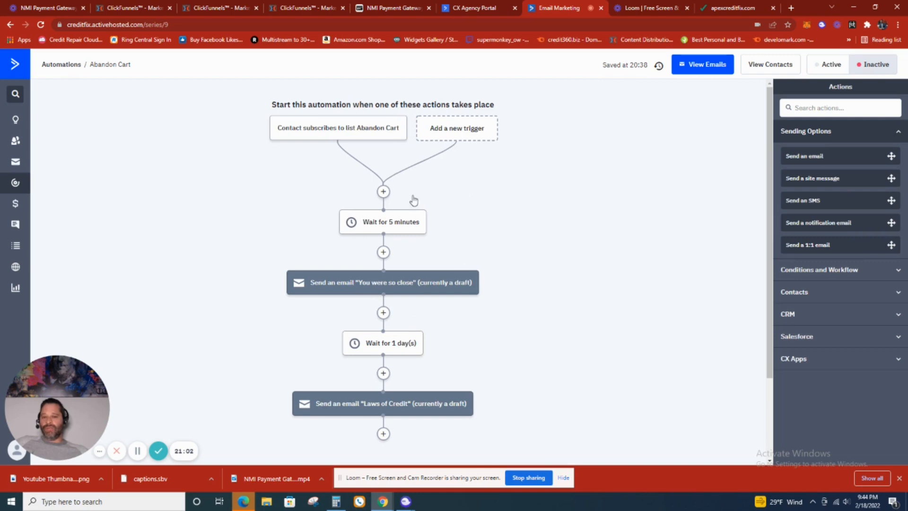
pyautogui.click(458, 132)
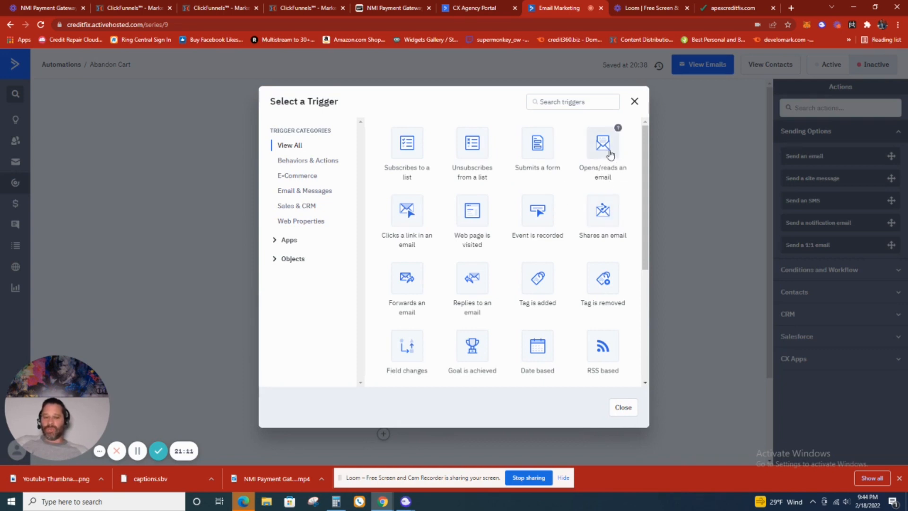
pyautogui.click(635, 102)
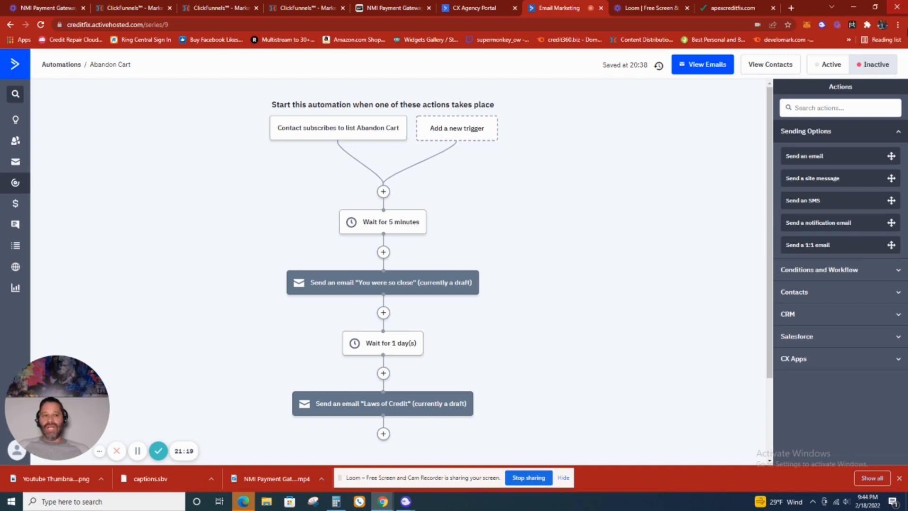
# - Switch to Zapier in a new browser tab and log in with the Google account to reach the app connections
pyautogui.click(790, 9)
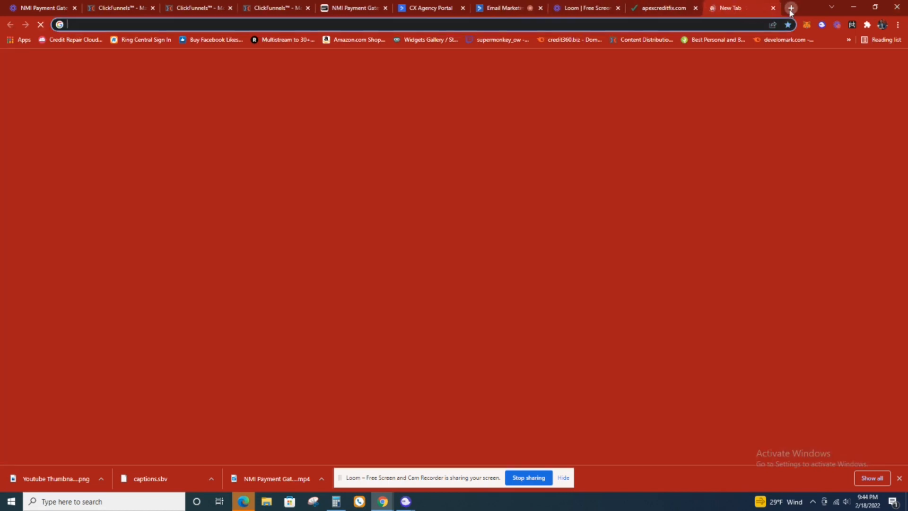
pyautogui.click(757, 21)
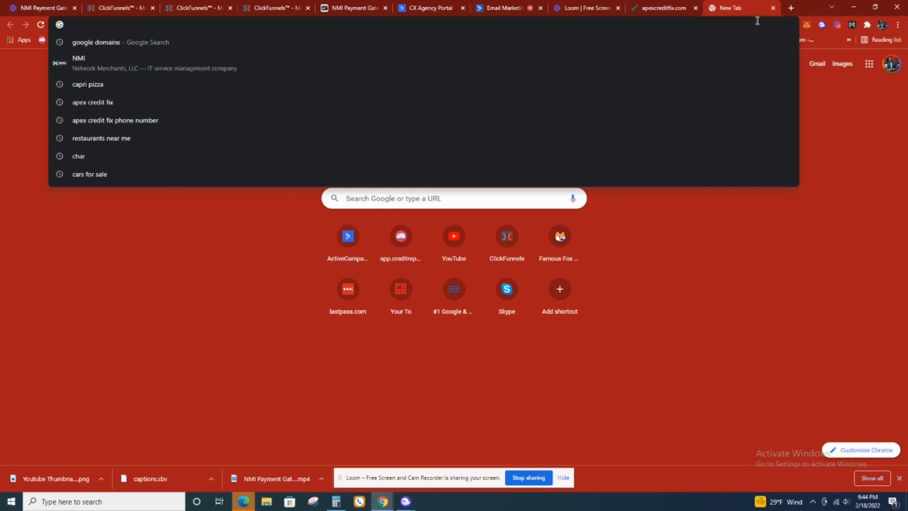
pyautogui.write('zapier.com/app/connections')
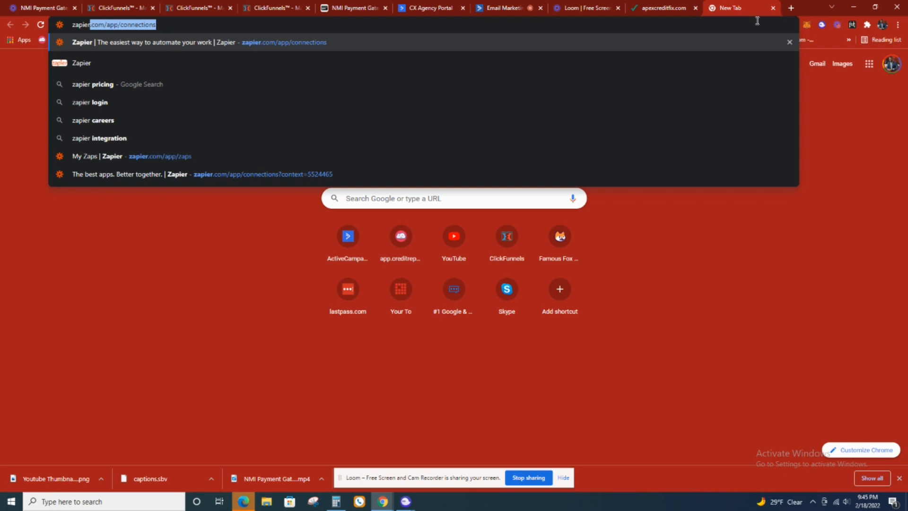
pyautogui.press('Return')
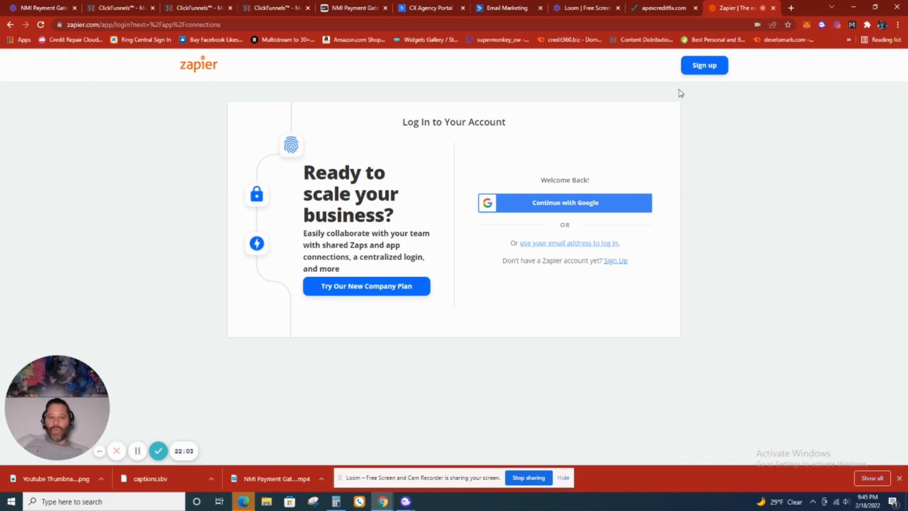
pyautogui.click(619, 197)
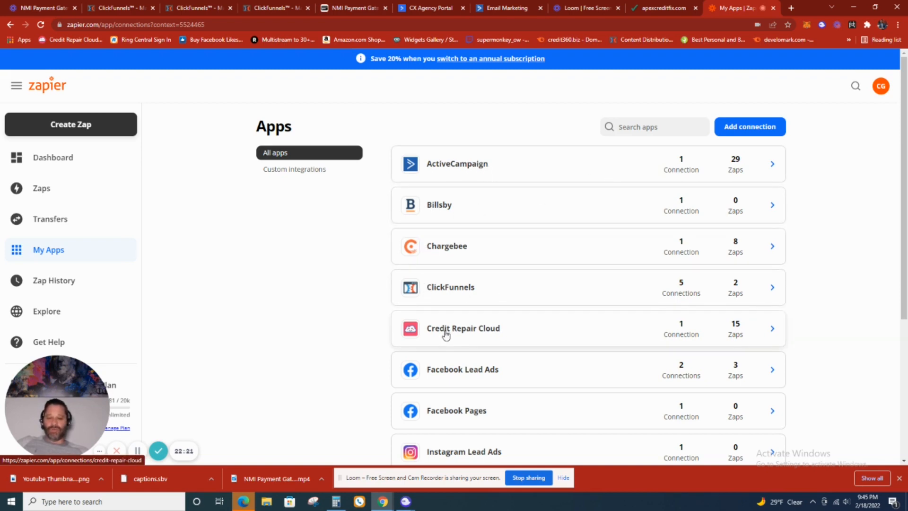
# - Create a new Zap and choose Credit Repair Cloud as its trigger app
pyautogui.scroll(-1, 532, 366)
pyautogui.scroll(-2, 487, 359)
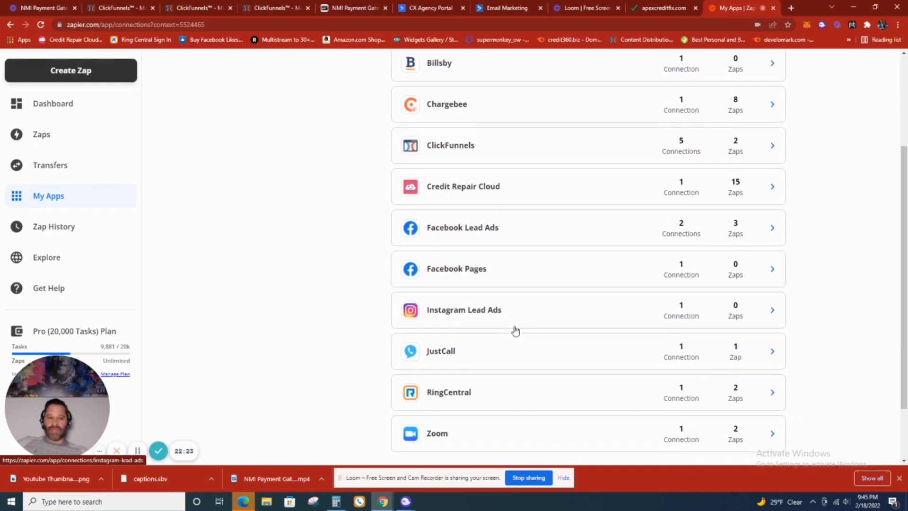
pyautogui.scroll(3, 558, 313)
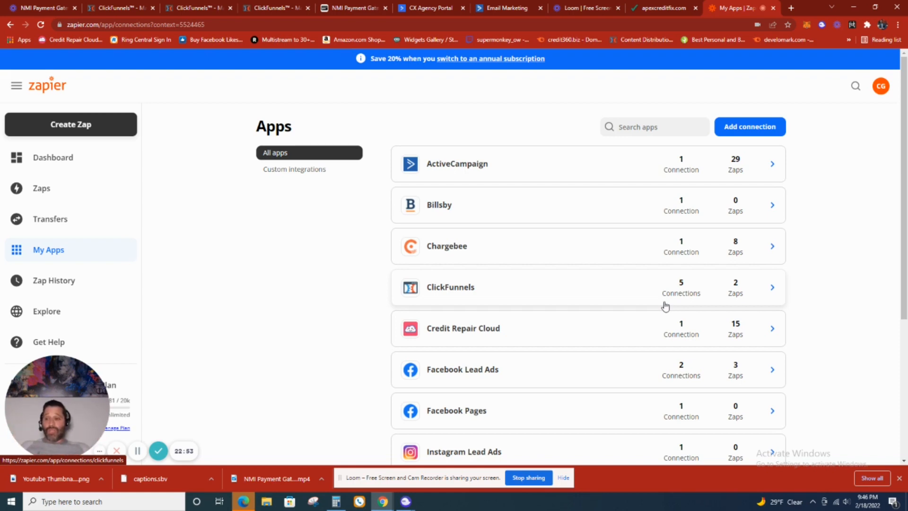
pyautogui.click(107, 130)
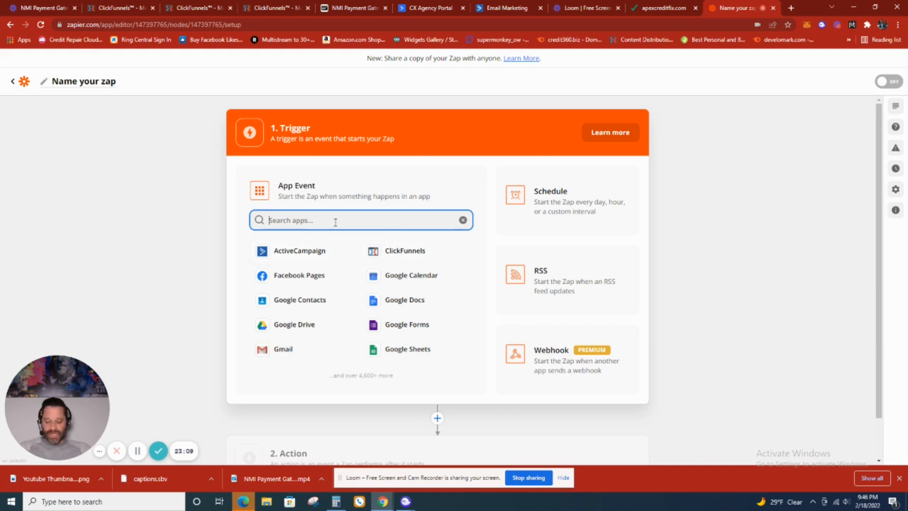
pyautogui.write('crc')
pyautogui.press('BackSpace')
pyautogui.write('d')
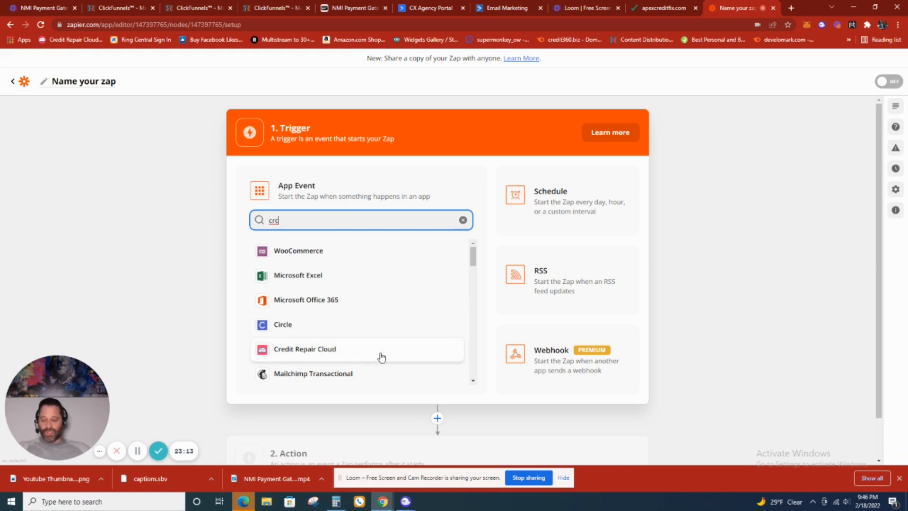
pyautogui.press('BackSpace')
pyautogui.write('c')
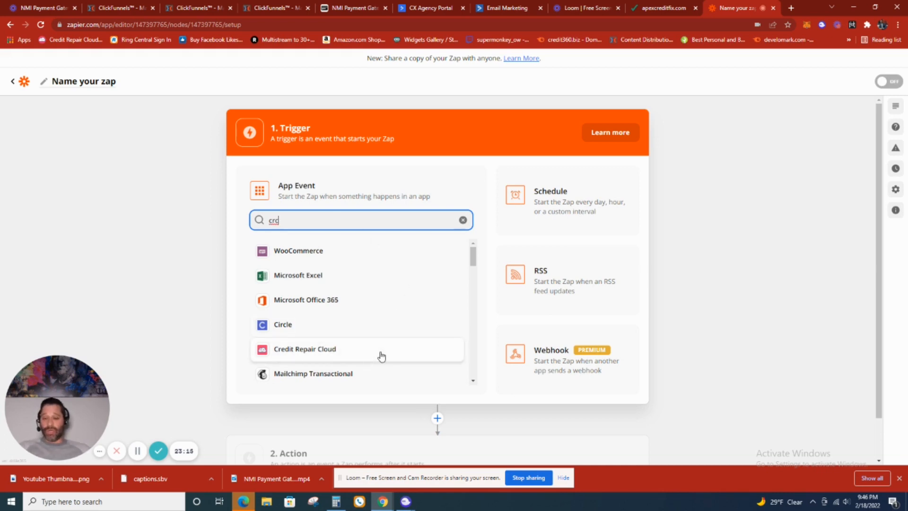
pyautogui.press('BackSpace')
pyautogui.write('c')
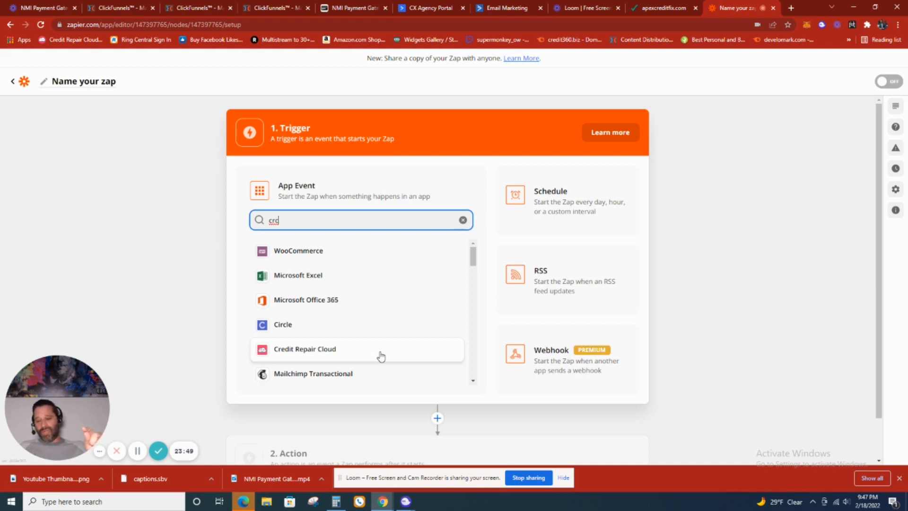
pyautogui.press('BackSpace')
pyautogui.write('d')
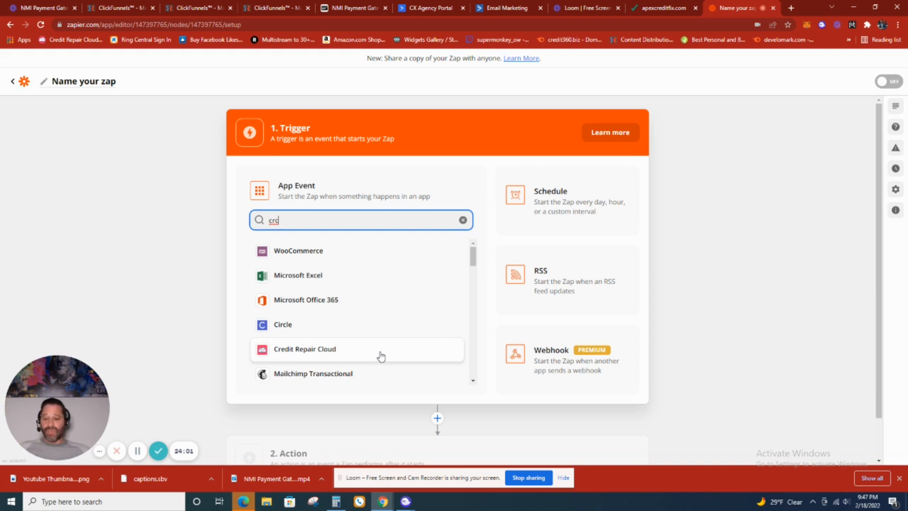
pyautogui.click(381, 356)
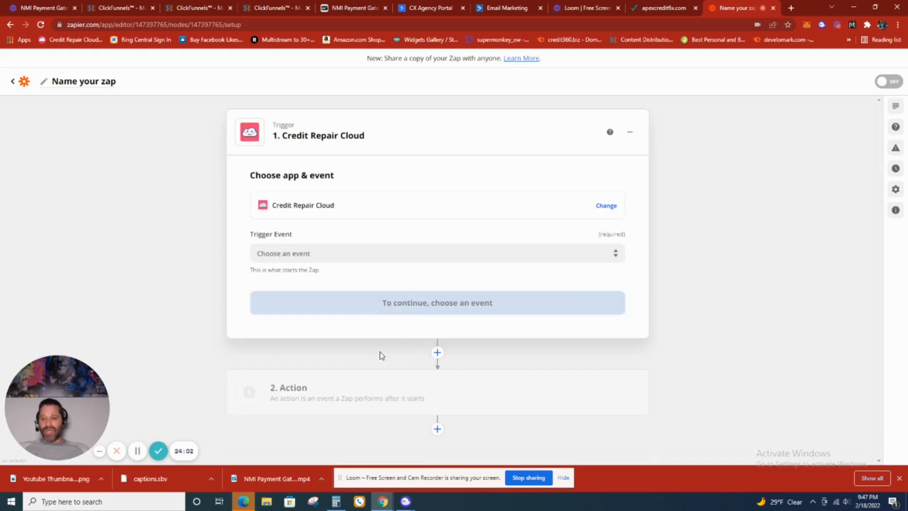
# - Set the Credit Repair Cloud trigger event to New Lead and proceed to the account selection
pyautogui.click(416, 253)
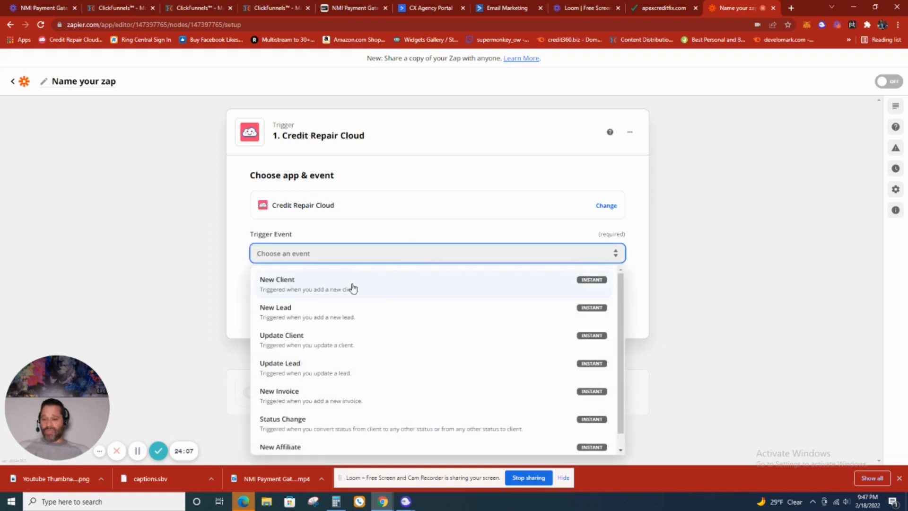
pyautogui.click(352, 315)
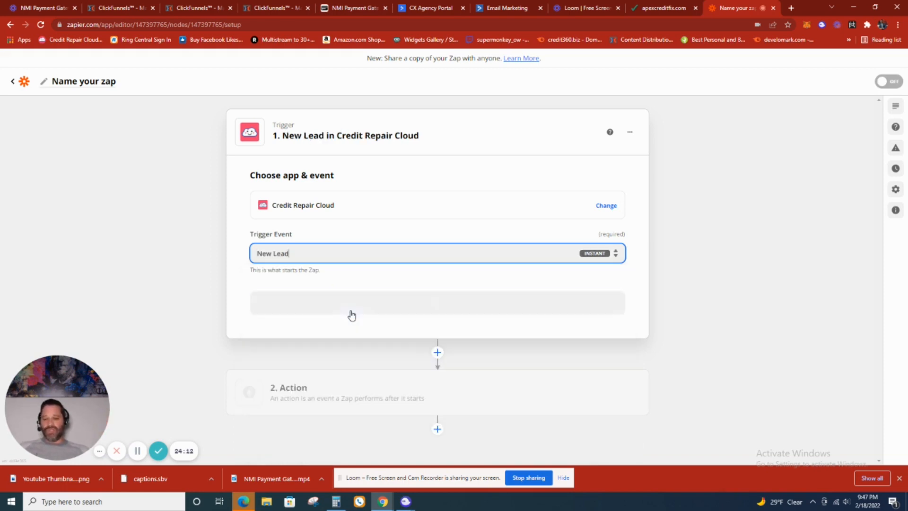
pyautogui.click(432, 308)
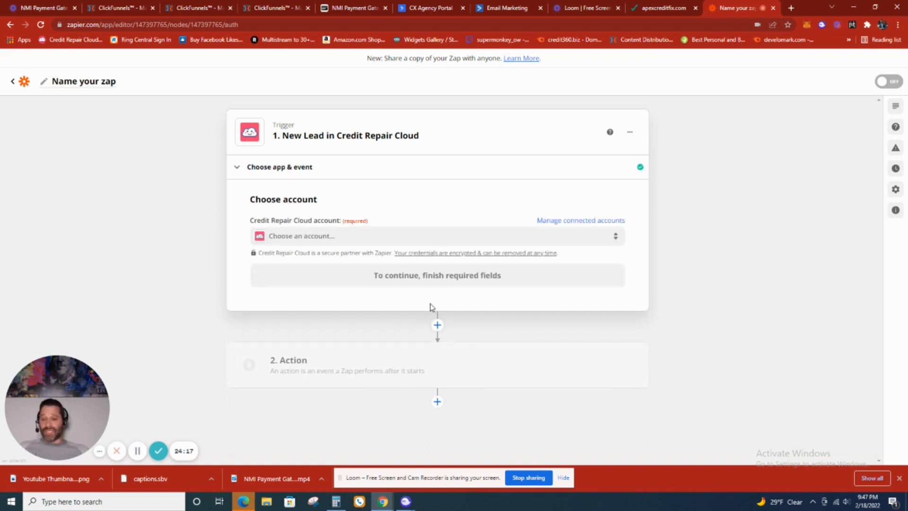
# - Select the connected Credit Repair Cloud account for the New Lead trigger and test the trigger
pyautogui.click(415, 239)
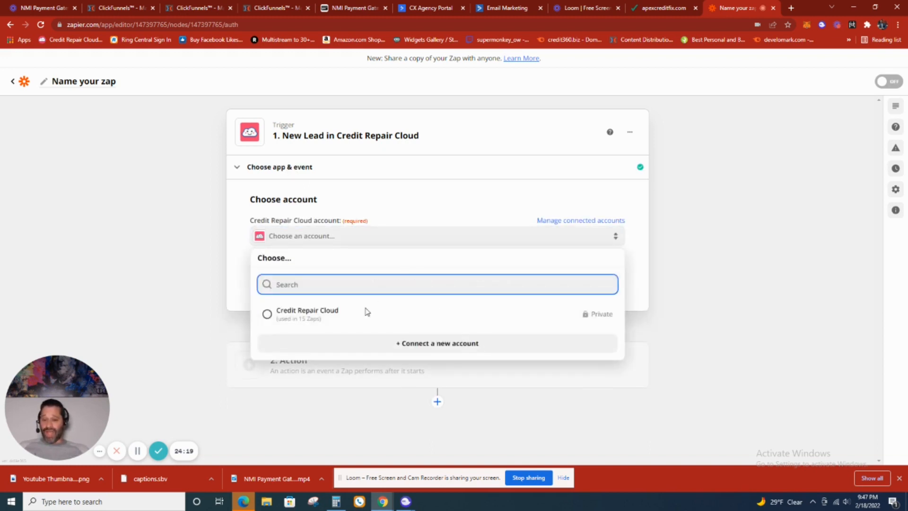
pyautogui.click(344, 321)
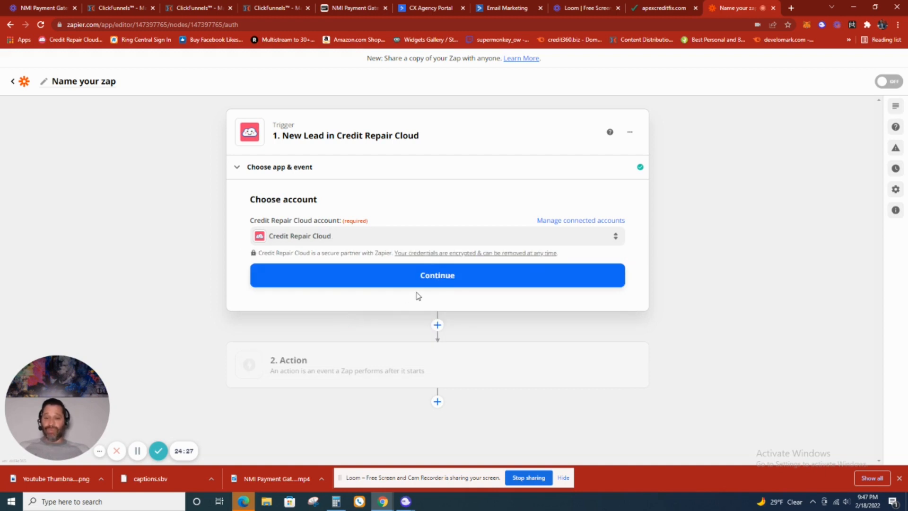
pyautogui.click(434, 275)
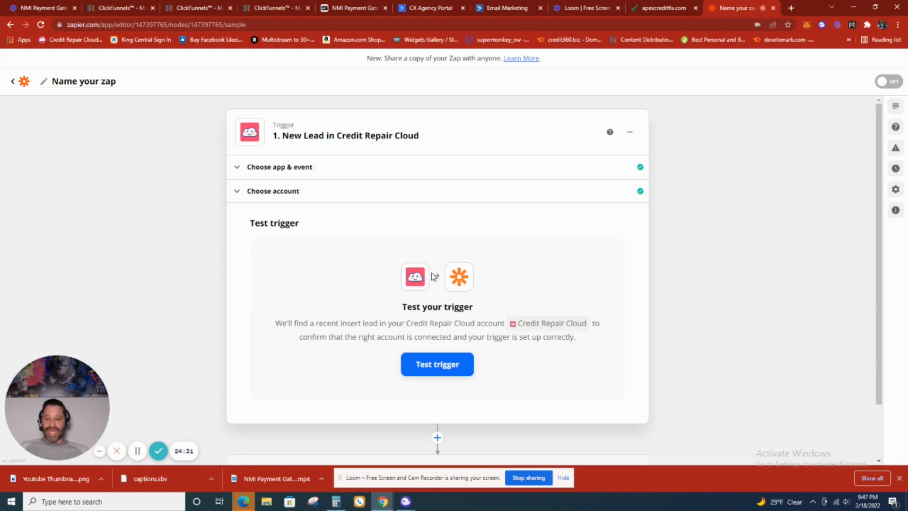
pyautogui.click(434, 365)
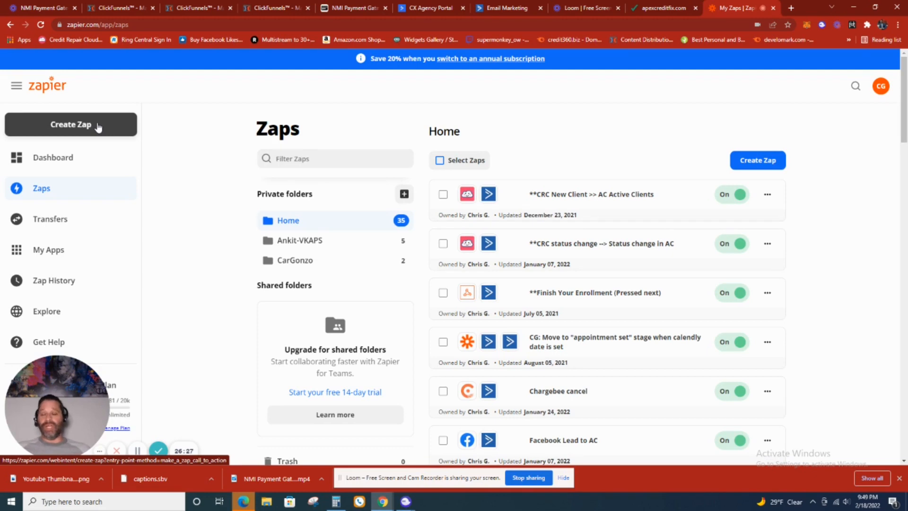
# - Create another Zap with ActiveCampaign as the trigger app and New or Updated Contact as the trigger event
pyautogui.click(98, 126)
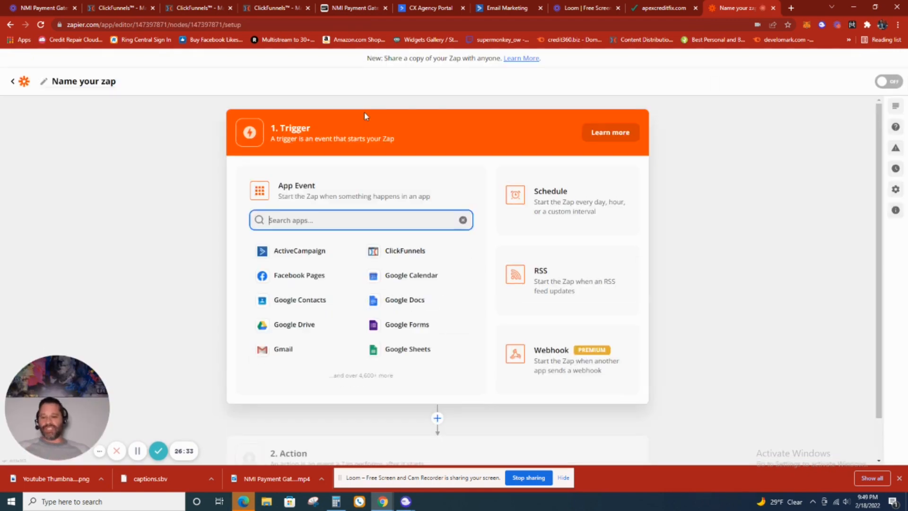
pyautogui.click(305, 255)
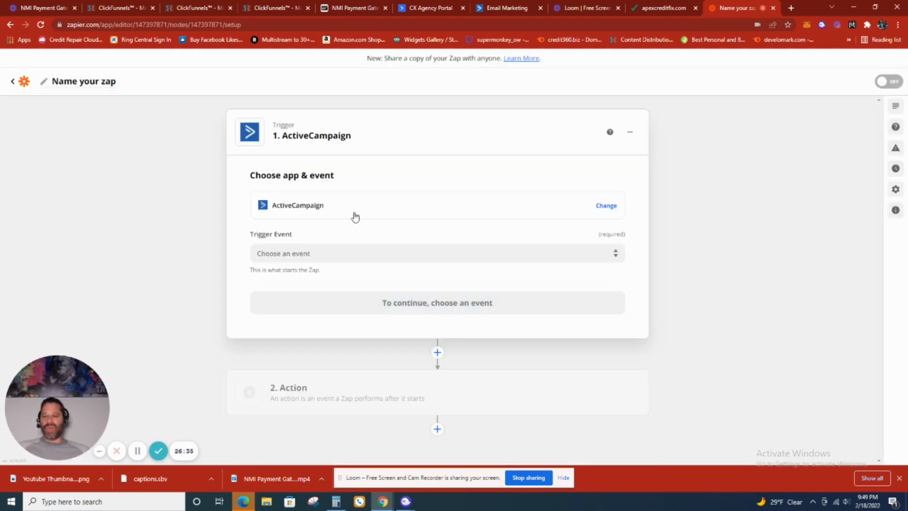
pyautogui.click(395, 252)
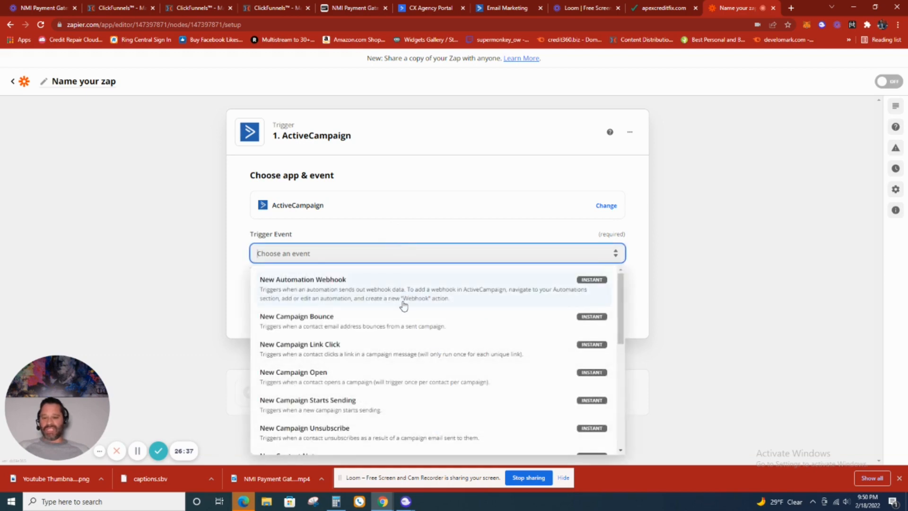
pyautogui.scroll(-3, 404, 306)
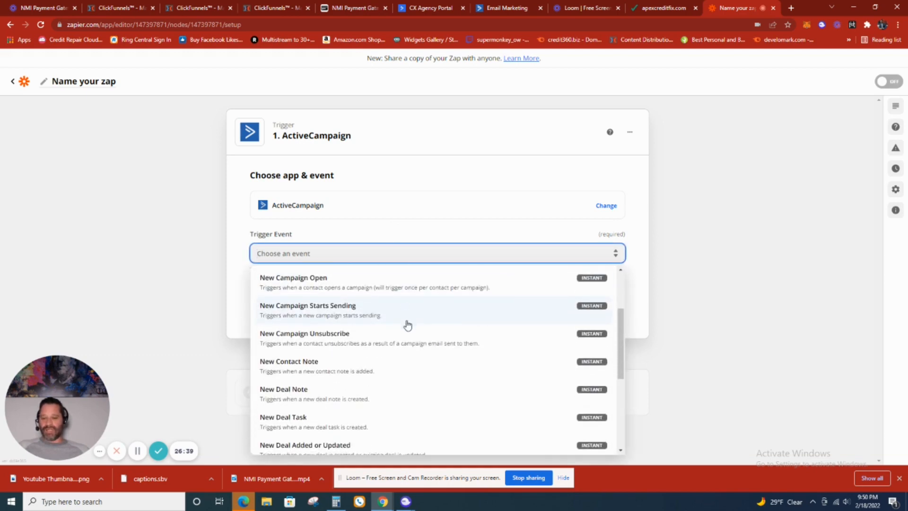
pyautogui.scroll(-5, 407, 316)
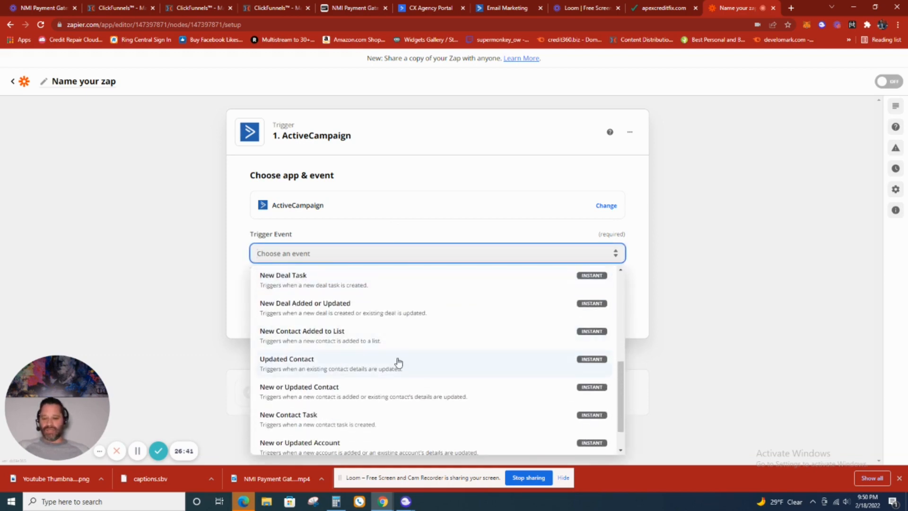
pyautogui.scroll(-2, 397, 361)
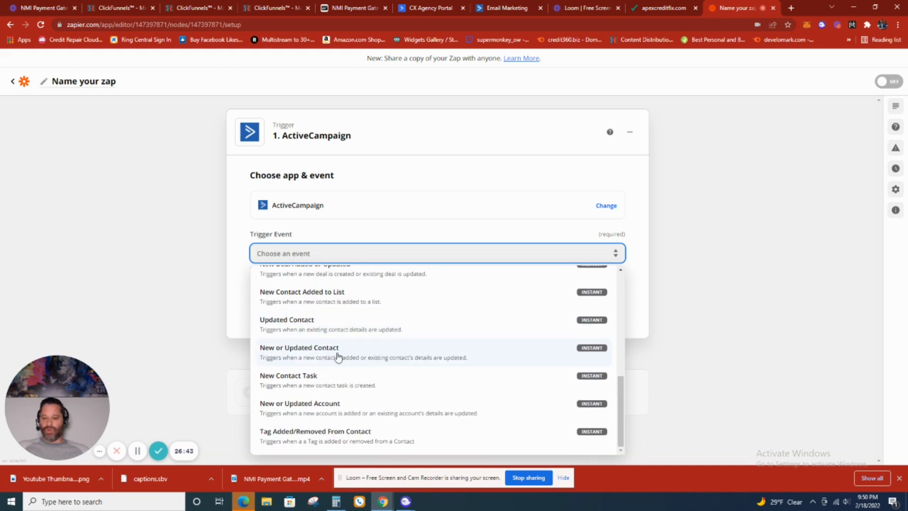
pyautogui.click(371, 358)
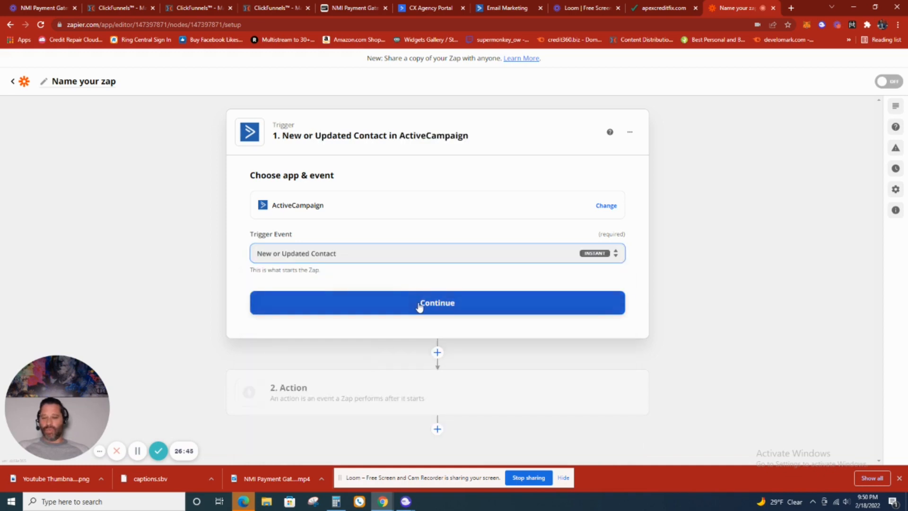
pyautogui.click(418, 303)
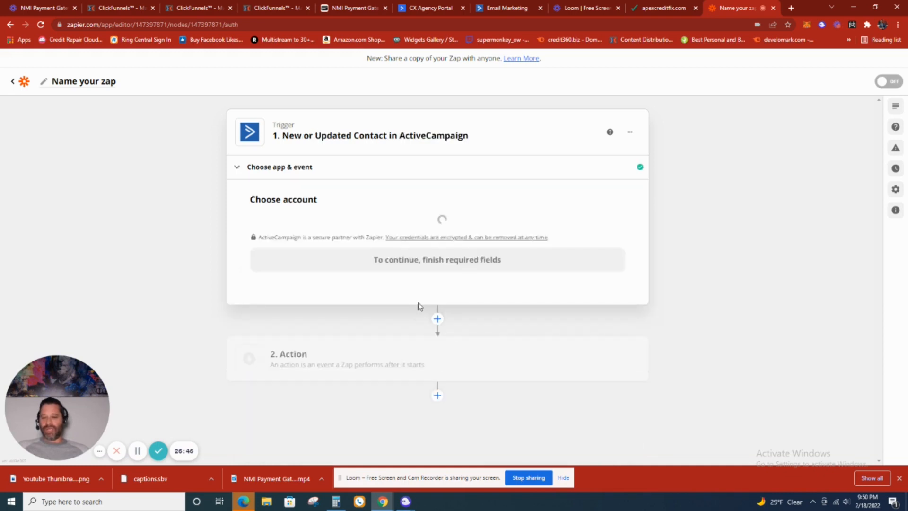
# - Select the connected ActiveCampaign account for the New or Updated Contact trigger and proceed to the trigger setup
pyautogui.click(433, 241)
pyautogui.click(394, 317)
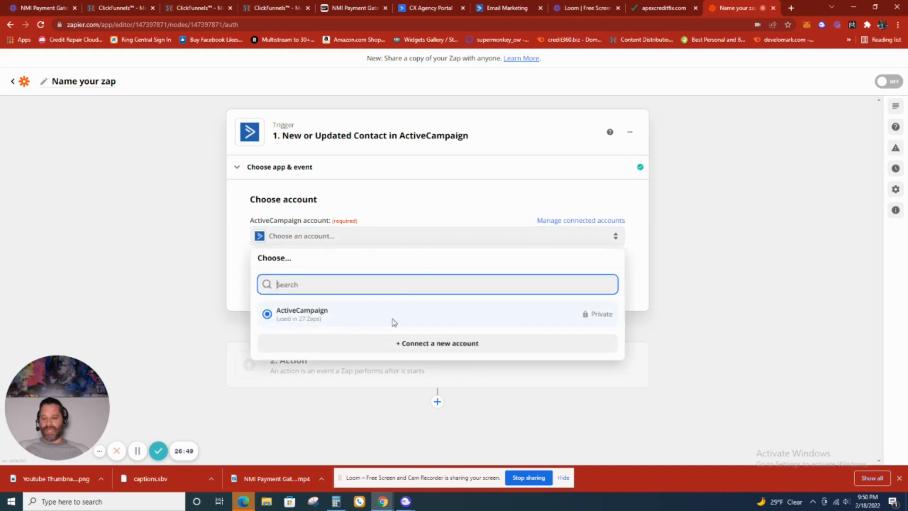
pyautogui.click(442, 238)
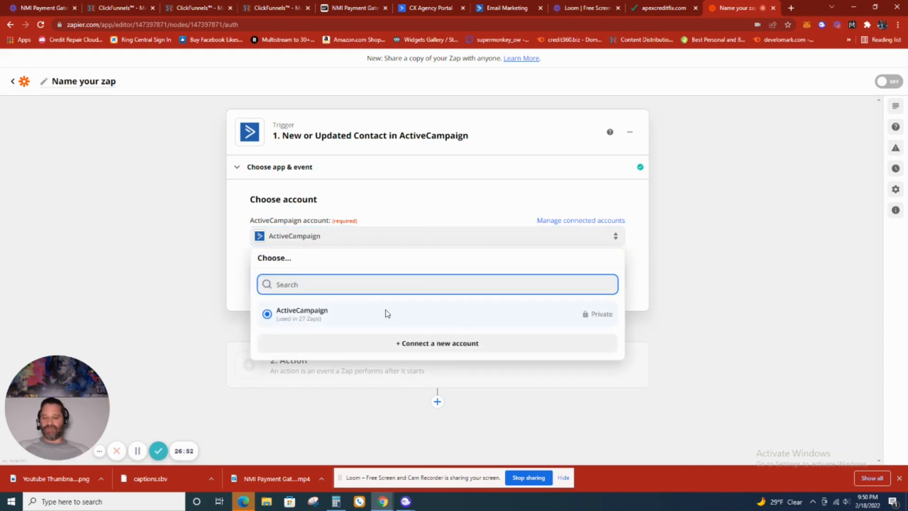
pyautogui.click(318, 318)
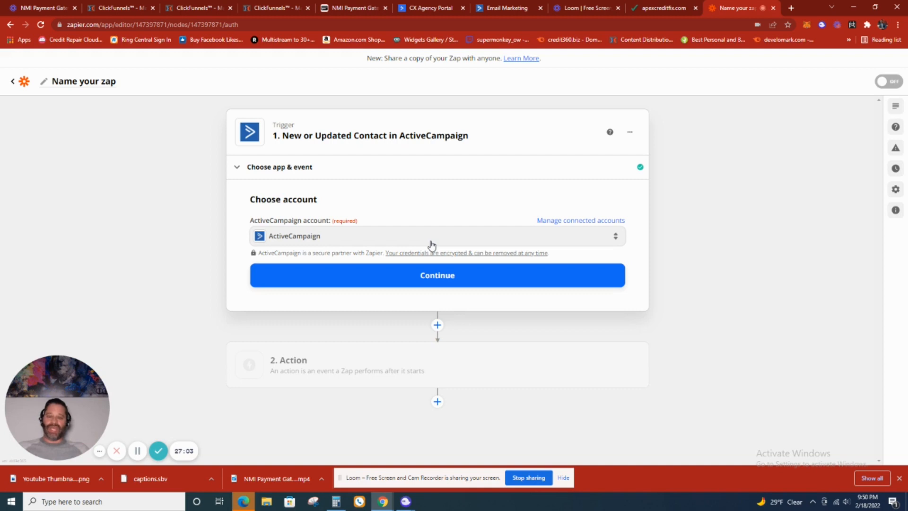
pyautogui.click(416, 275)
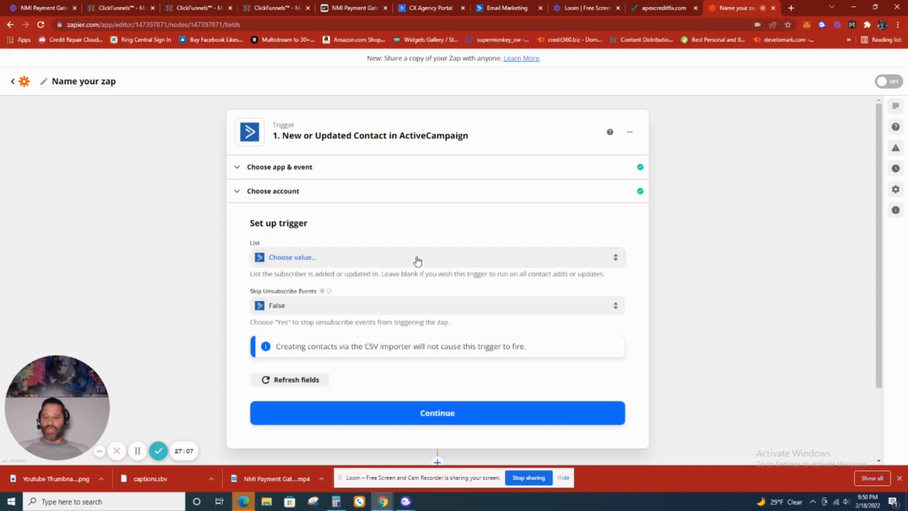
# - Set the trigger's list to Credit Mentor and its Skip Unsubscribe Events option to True
pyautogui.click(417, 258)
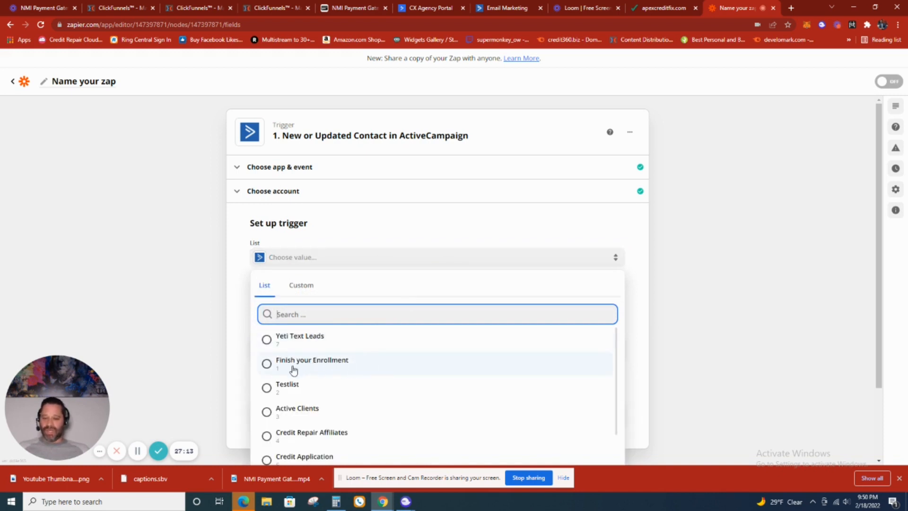
pyautogui.scroll(-3, 341, 373)
pyautogui.scroll(-3, 344, 376)
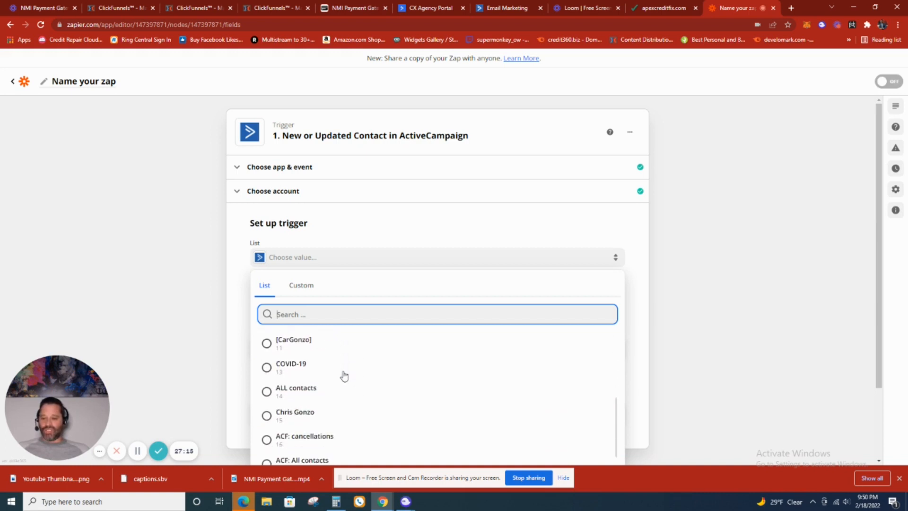
pyautogui.scroll(-4, 337, 393)
pyautogui.scroll(-1, 338, 394)
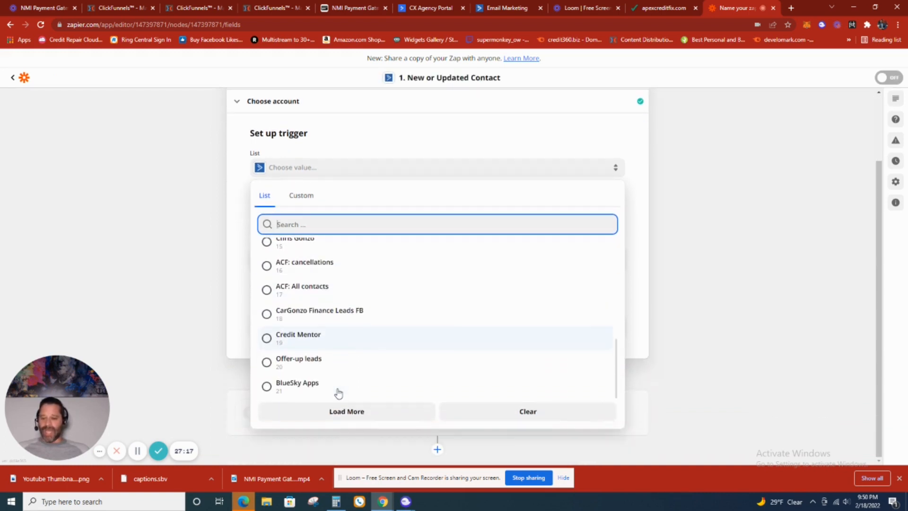
pyautogui.scroll(6, 350, 363)
pyautogui.scroll(3, 357, 360)
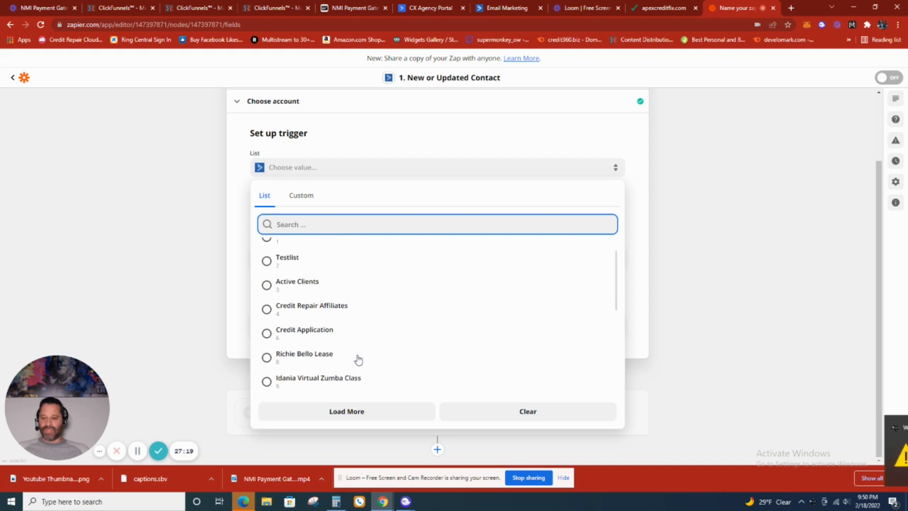
pyautogui.scroll(-6, 359, 359)
pyautogui.scroll(-1, 362, 356)
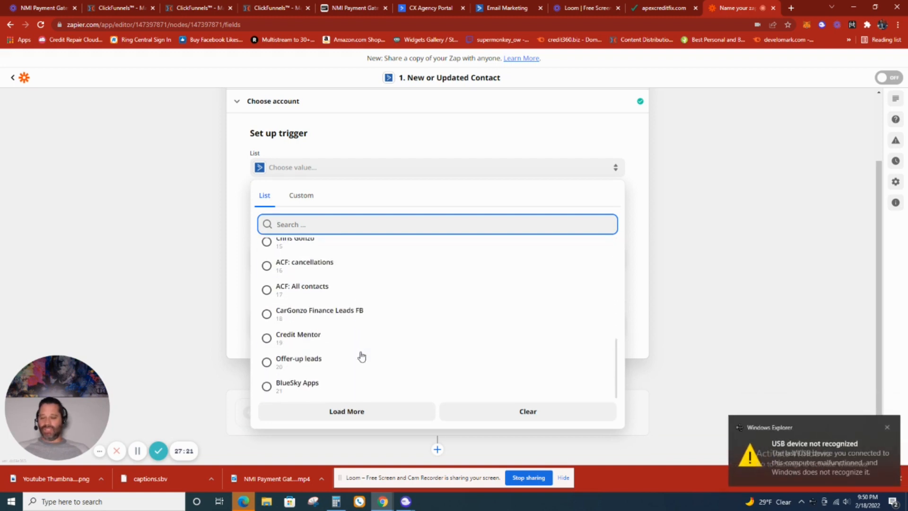
pyautogui.click(298, 341)
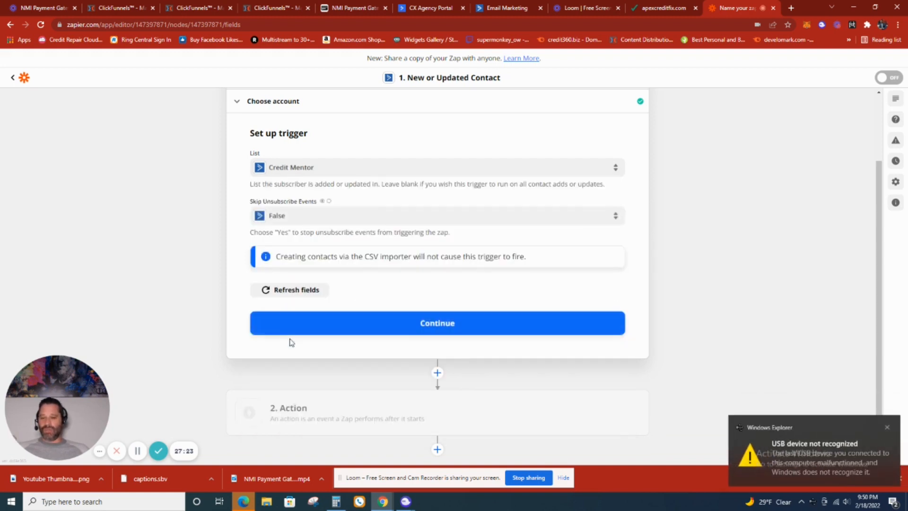
pyautogui.click(470, 219)
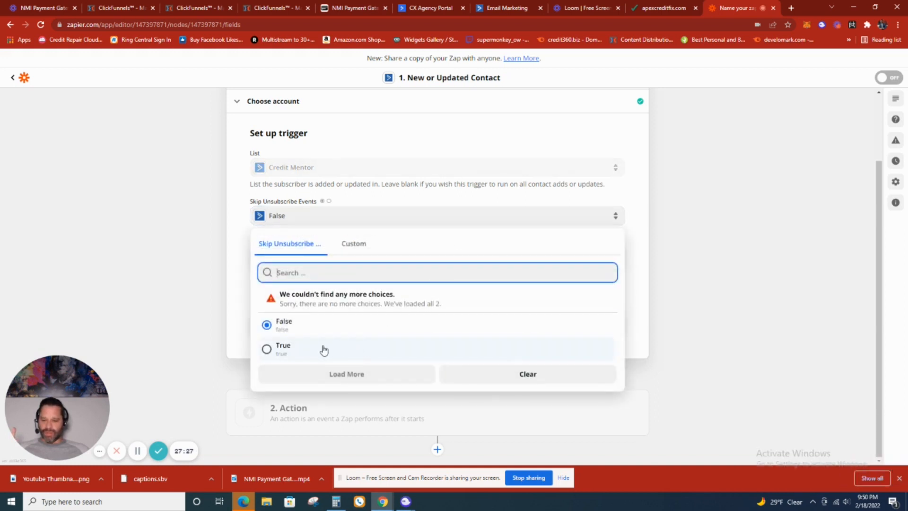
pyautogui.click(268, 349)
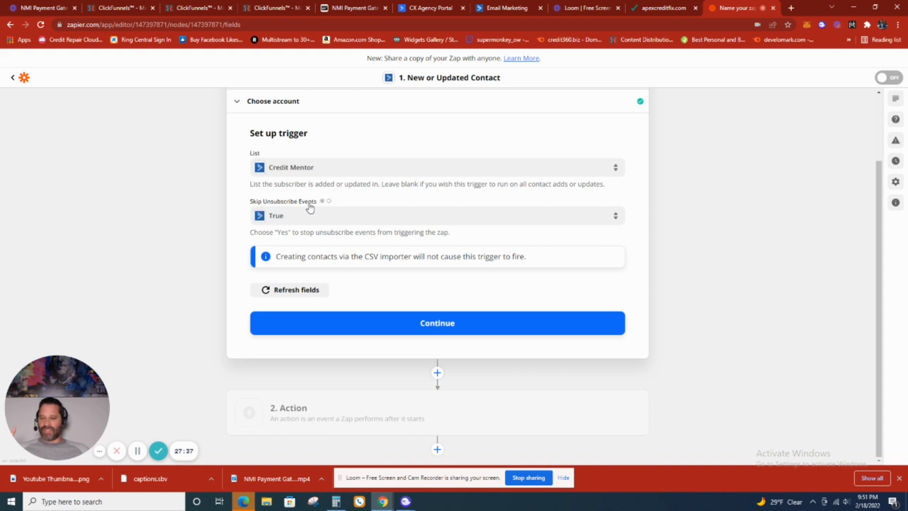
# - Test the New or Updated Contact trigger, review the sample contact's fields, and continue to the action step
pyautogui.click(431, 324)
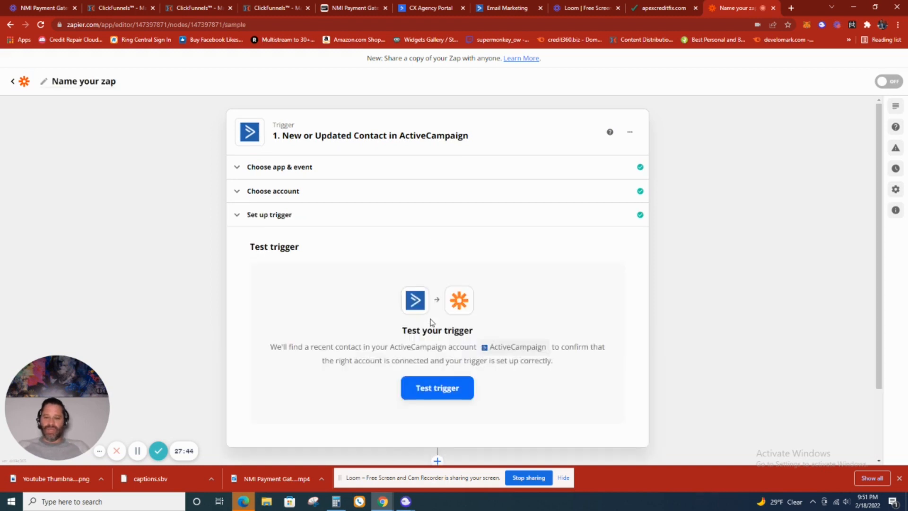
pyautogui.click(450, 387)
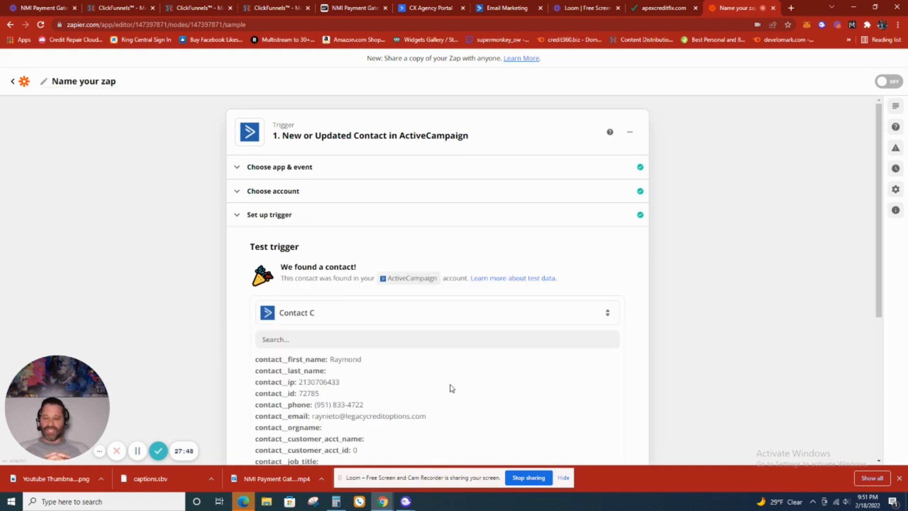
pyautogui.scroll(-5, 433, 376)
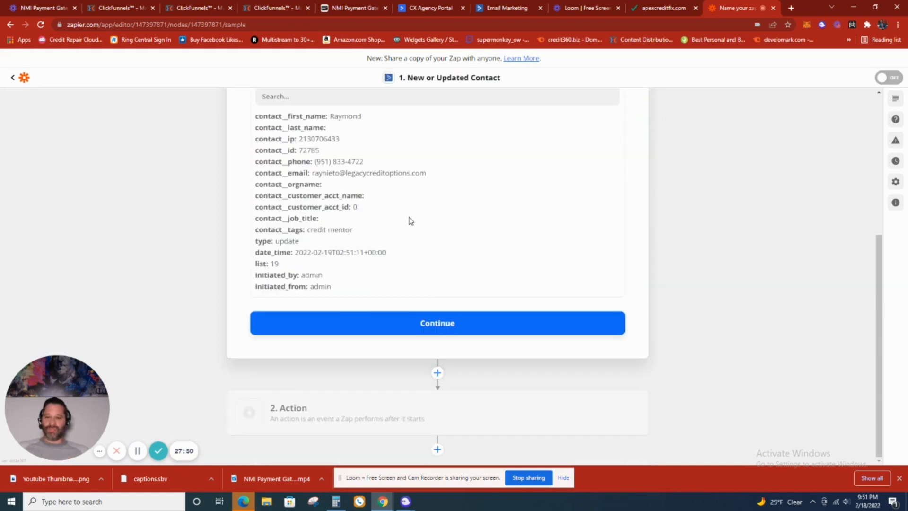
pyautogui.scroll(5, 393, 185)
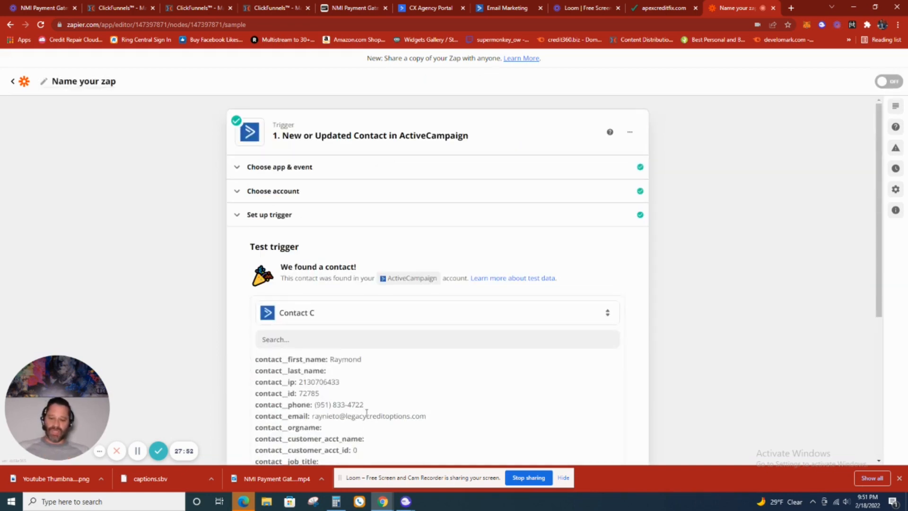
pyautogui.scroll(-5, 426, 391)
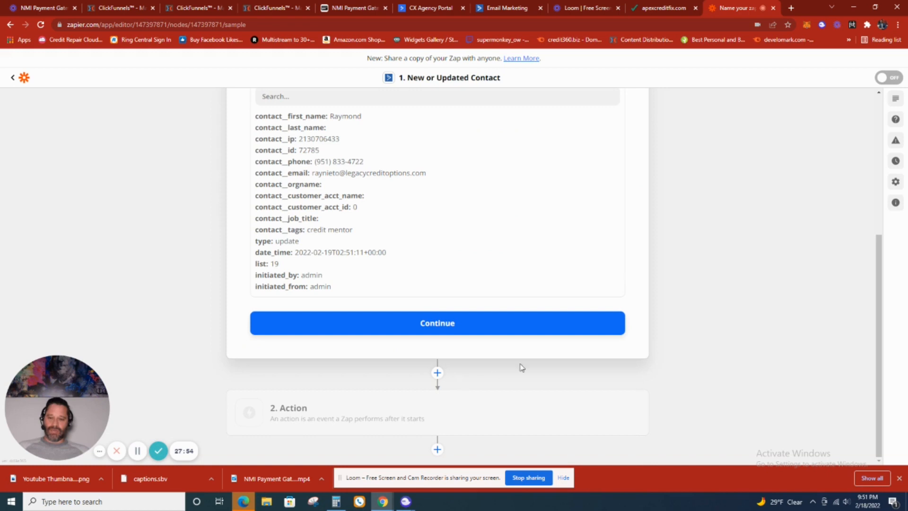
pyautogui.scroll(5, 714, 274)
pyautogui.scroll(-5, 470, 364)
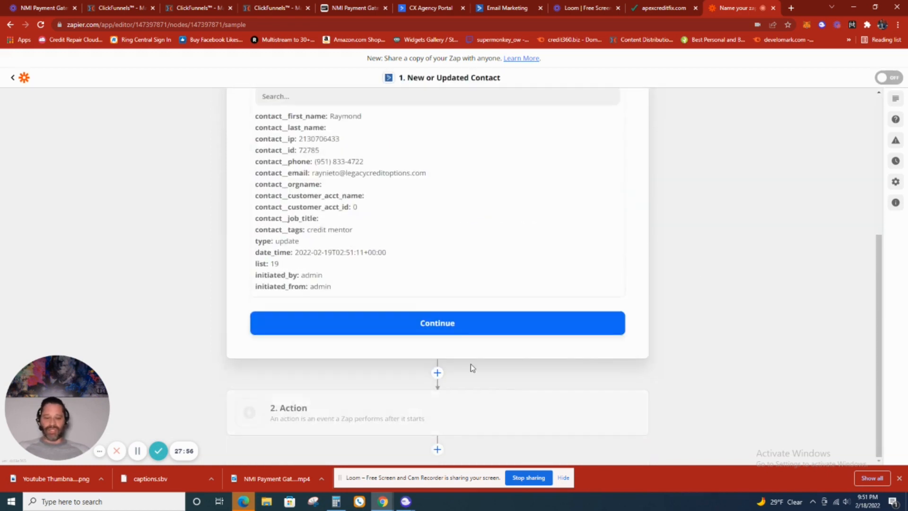
pyautogui.click(471, 329)
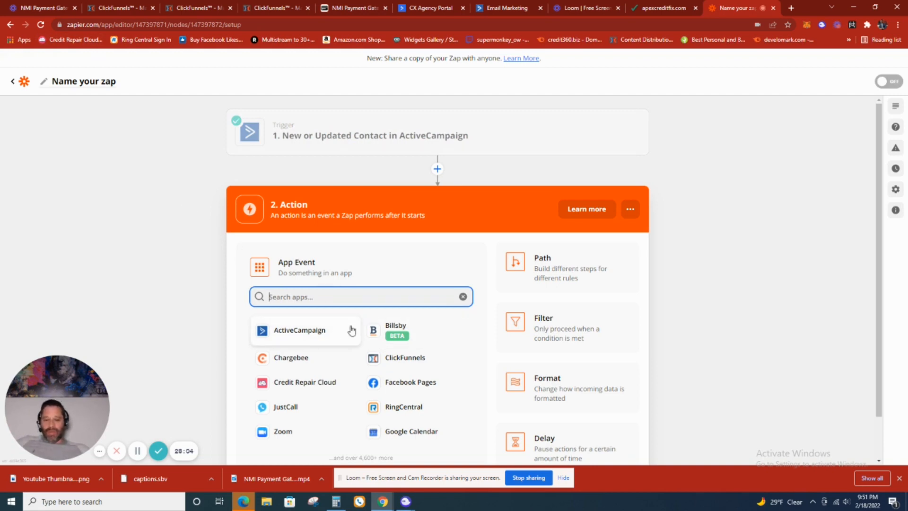
# - Choose ActiveCampaign as the action app with Create Deal as the action event and proceed to the account choice
pyautogui.scroll(-1, 351, 330)
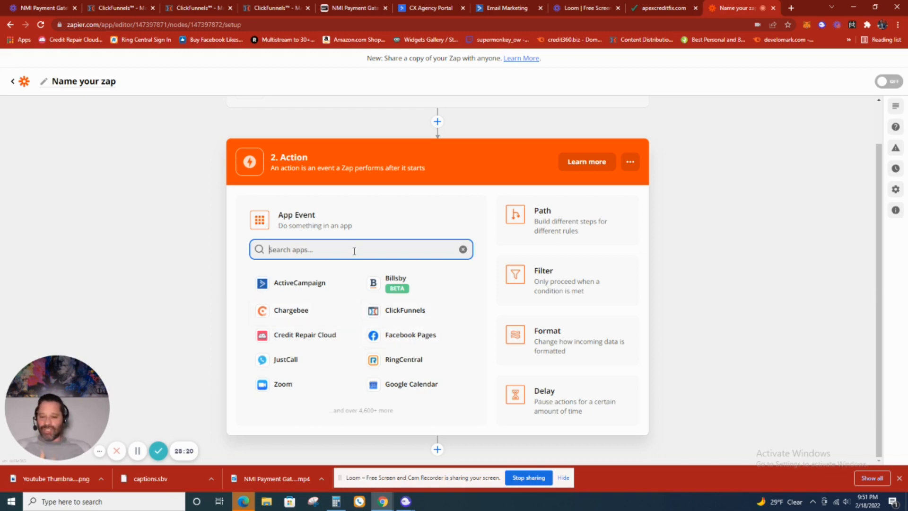
pyautogui.click(322, 283)
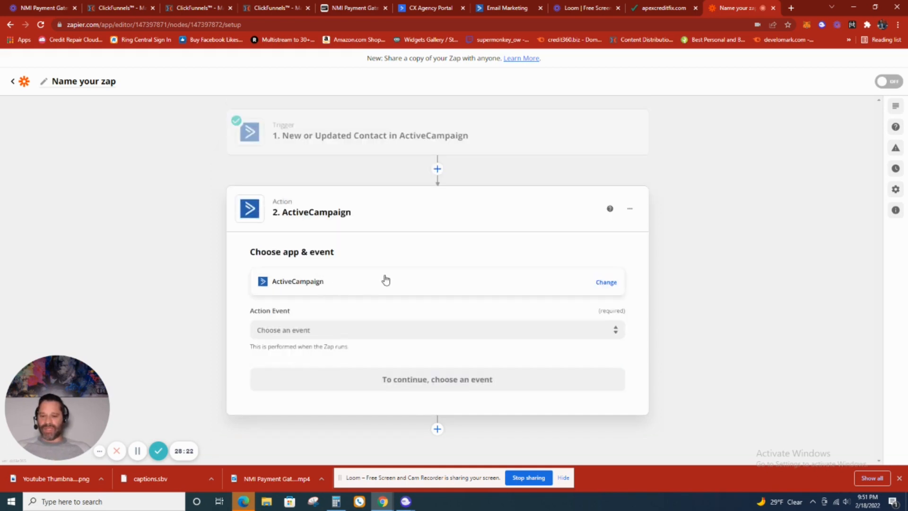
pyautogui.click(426, 323)
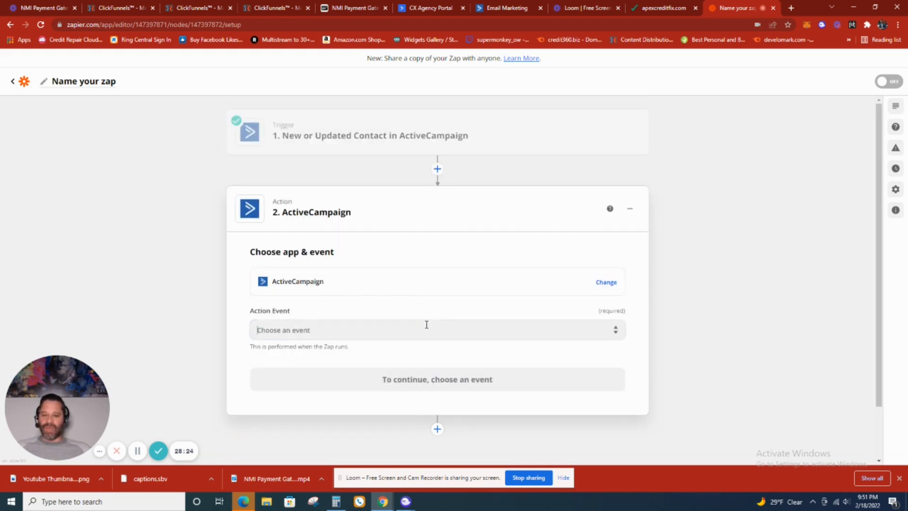
pyautogui.scroll(-1, 415, 368)
pyautogui.scroll(1, 420, 357)
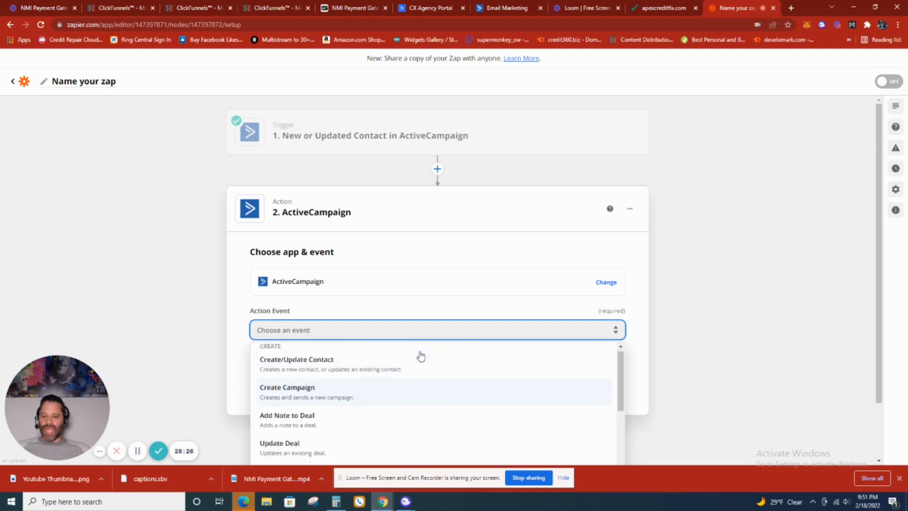
pyautogui.scroll(-1, 371, 398)
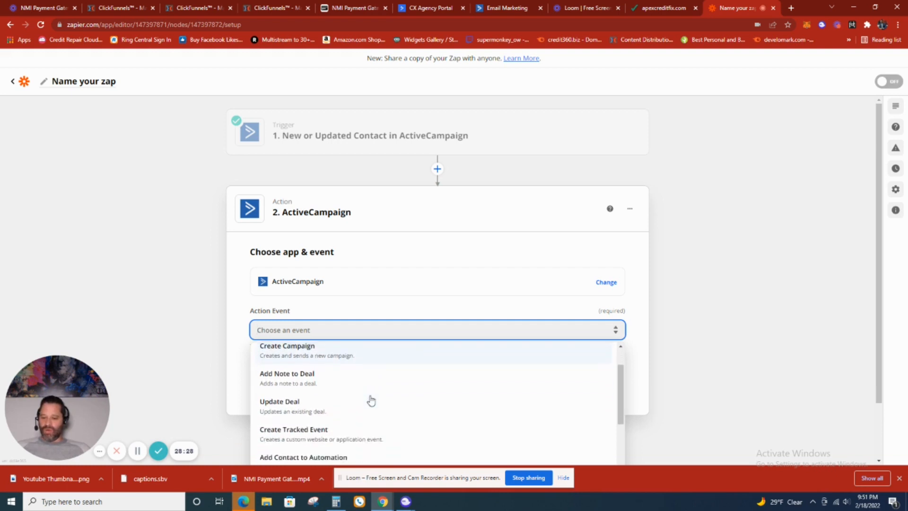
pyautogui.scroll(-1, 331, 405)
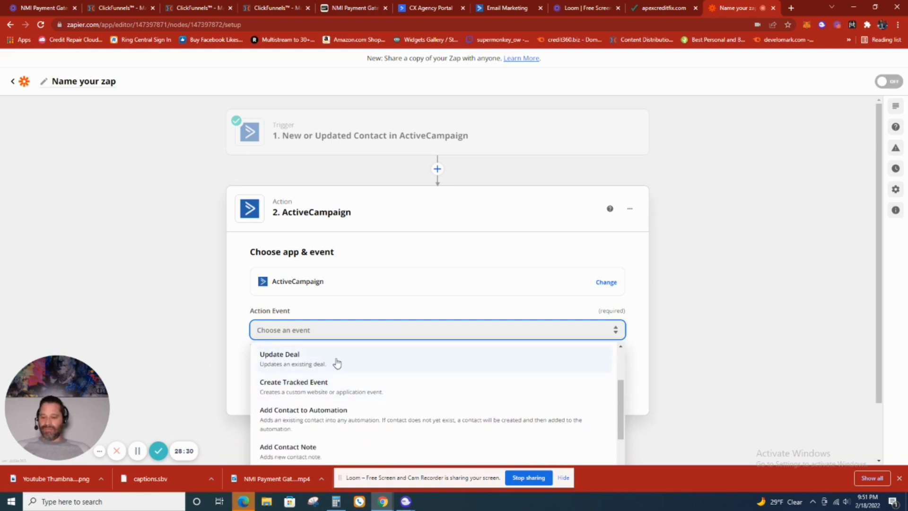
pyautogui.scroll(1, 326, 382)
pyautogui.scroll(-1, 338, 382)
pyautogui.scroll(-1, 340, 383)
pyautogui.click(297, 355)
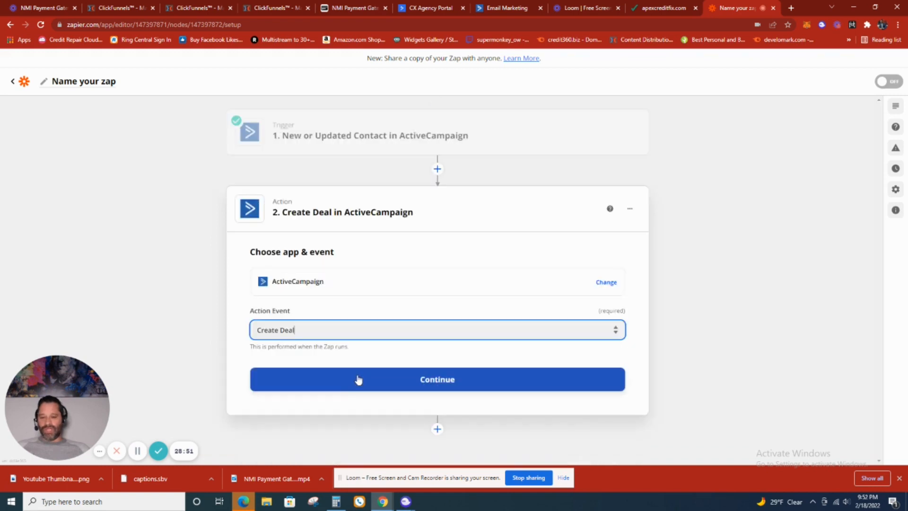
pyautogui.click(423, 381)
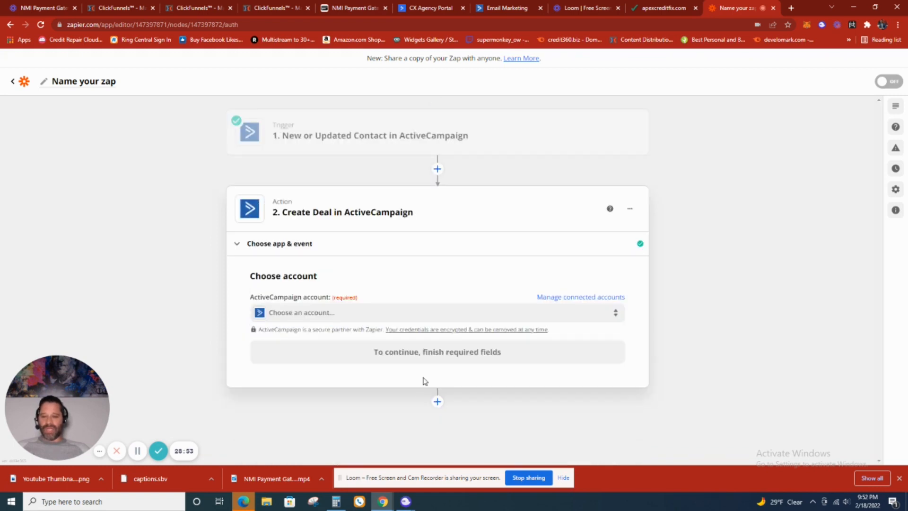
# - Select the connected ActiveCampaign account for the Create Deal action and proceed to the action setup
pyautogui.click(443, 317)
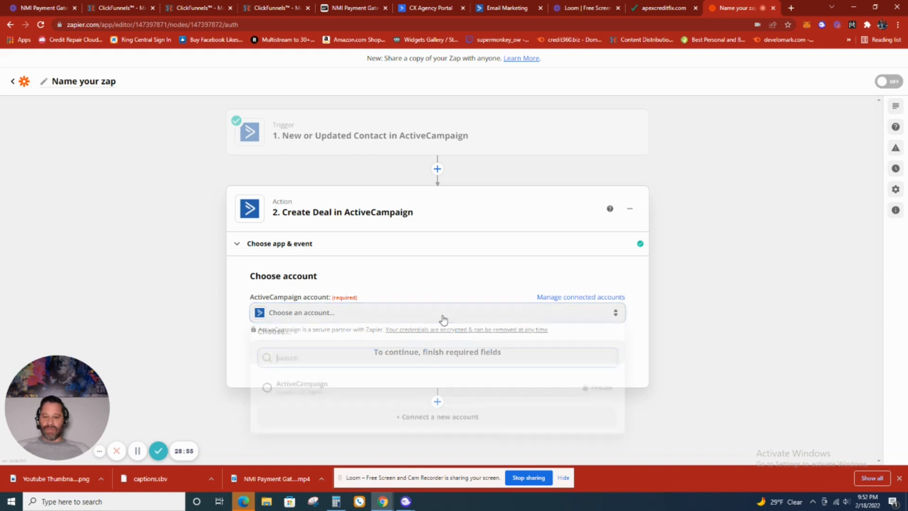
pyautogui.click(346, 391)
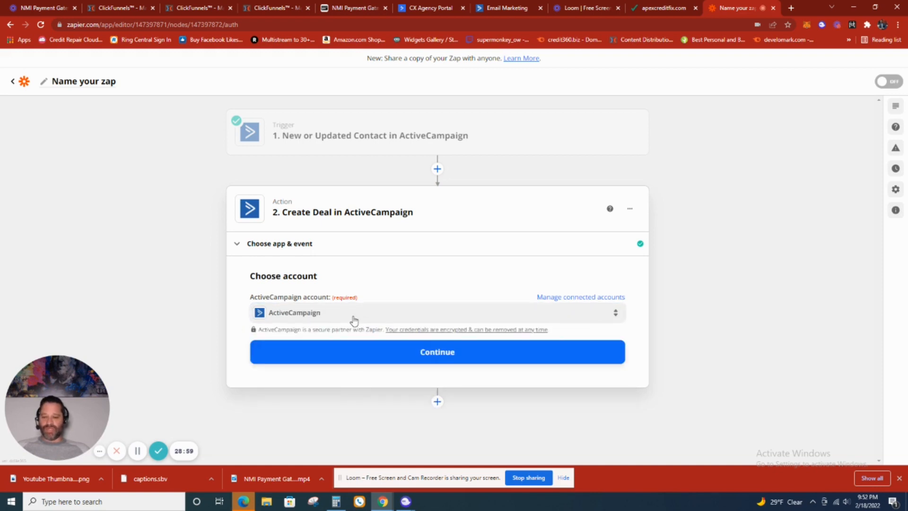
pyautogui.click(435, 360)
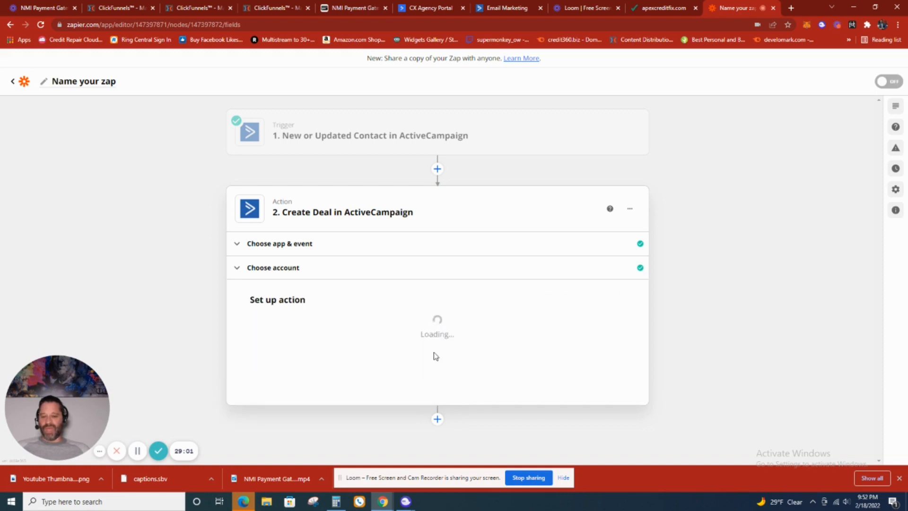
# - Check the contact data available for the deal's title and set the deal's pipeline to Apex Credit Fix
pyautogui.scroll(-2, 461, 337)
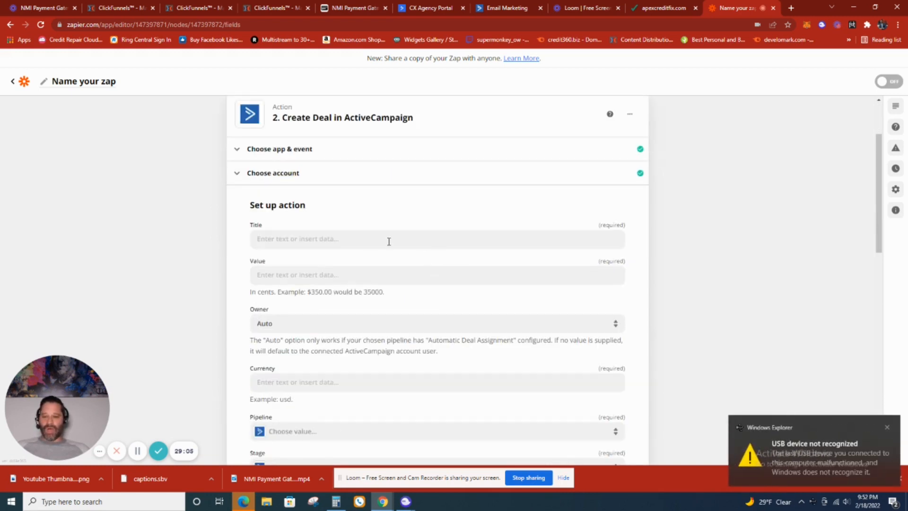
pyautogui.click(287, 239)
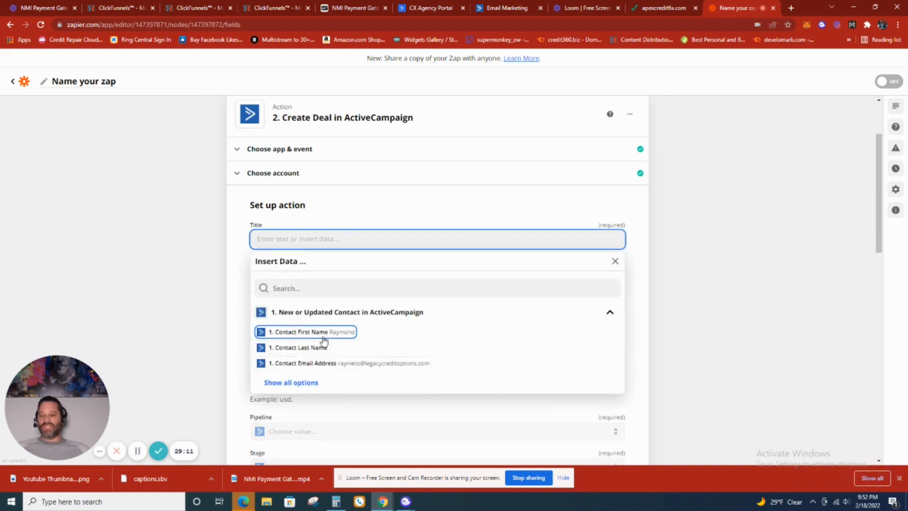
pyautogui.scroll(-4, 386, 333)
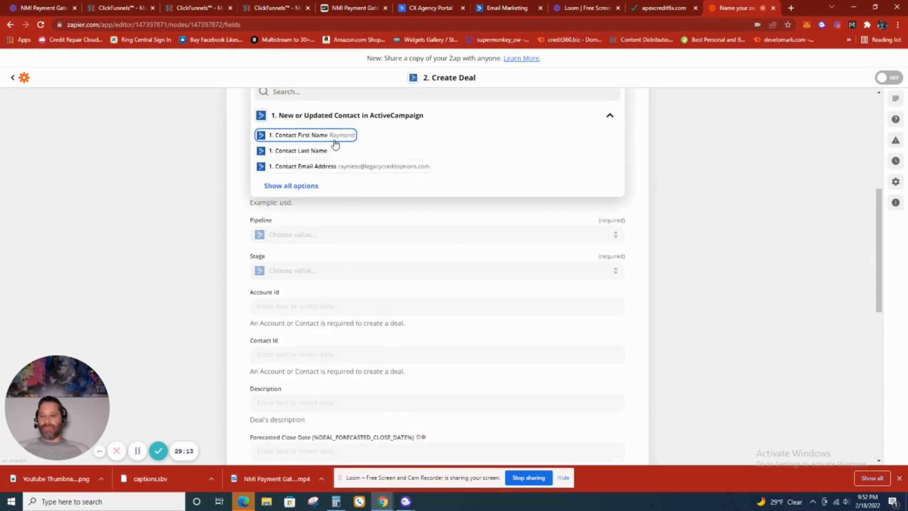
pyautogui.scroll(-2, 363, 206)
pyautogui.click(641, 123)
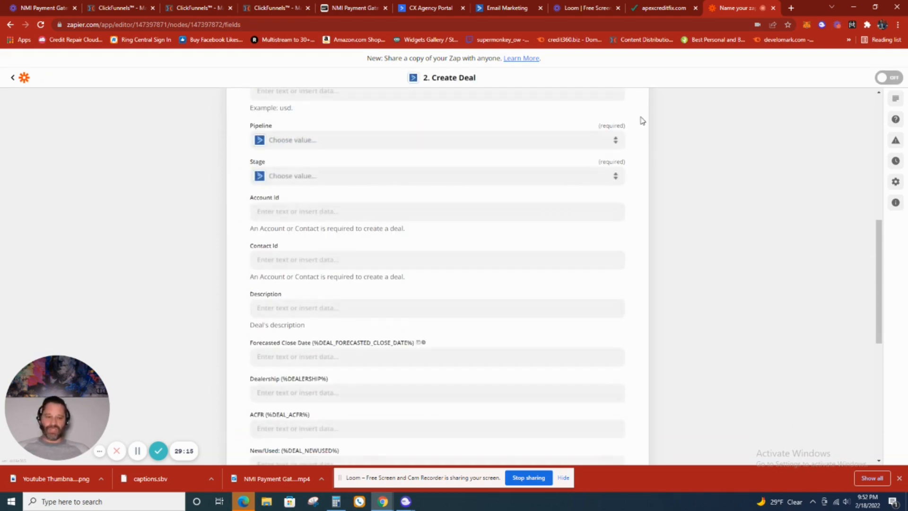
pyautogui.scroll(2, 593, 264)
pyautogui.click(329, 239)
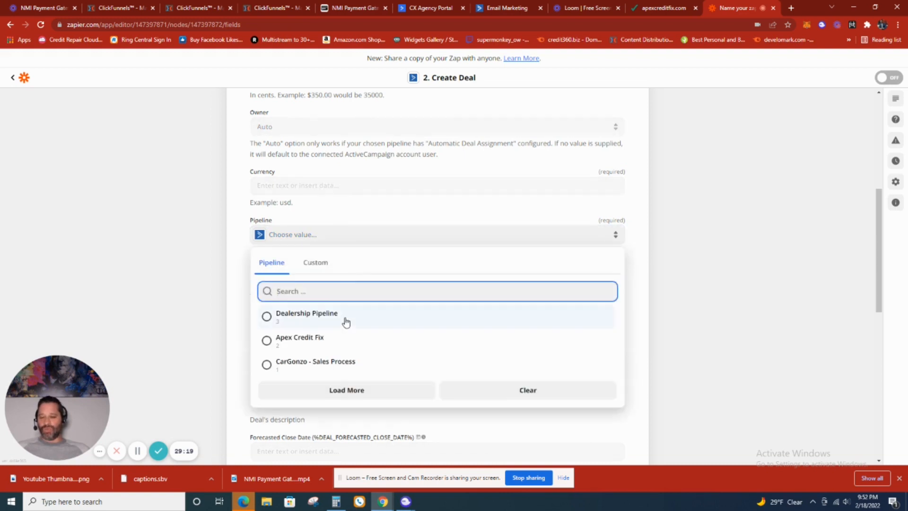
pyautogui.click(267, 342)
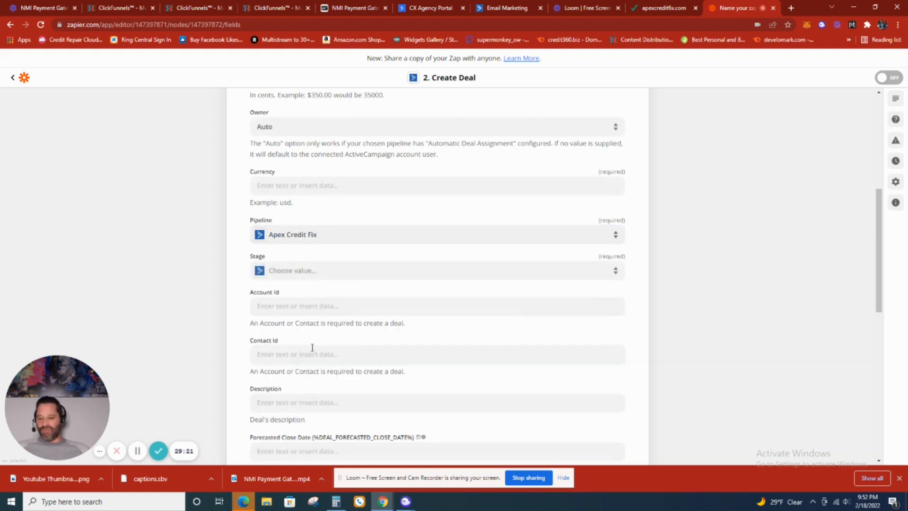
# - Examine the deal's available stages, the data offered for Contact Id, and the optional deal fields without choosing any values
pyautogui.click(357, 278)
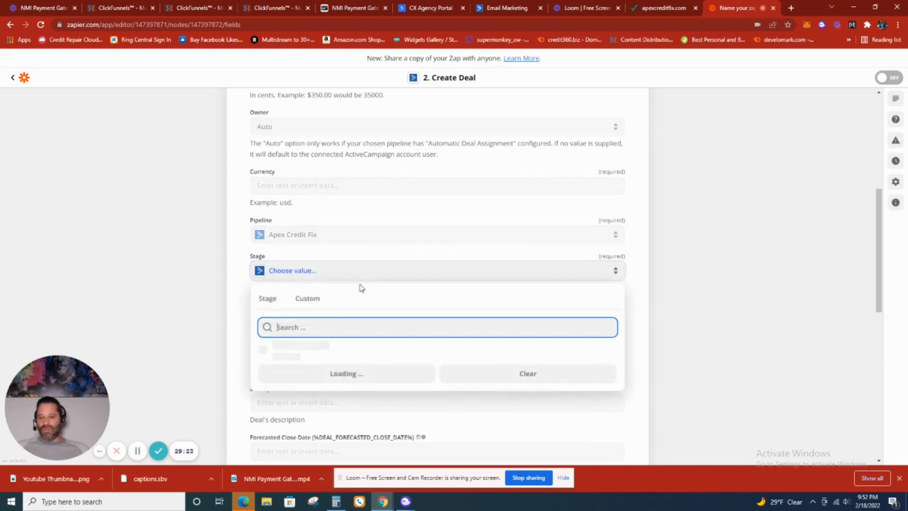
pyautogui.click(646, 269)
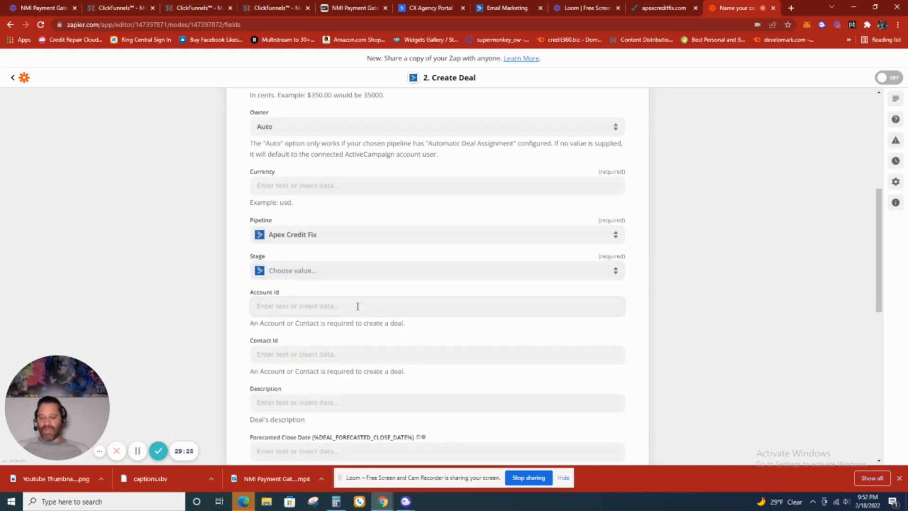
pyautogui.scroll(-2, 358, 345)
pyautogui.click(359, 261)
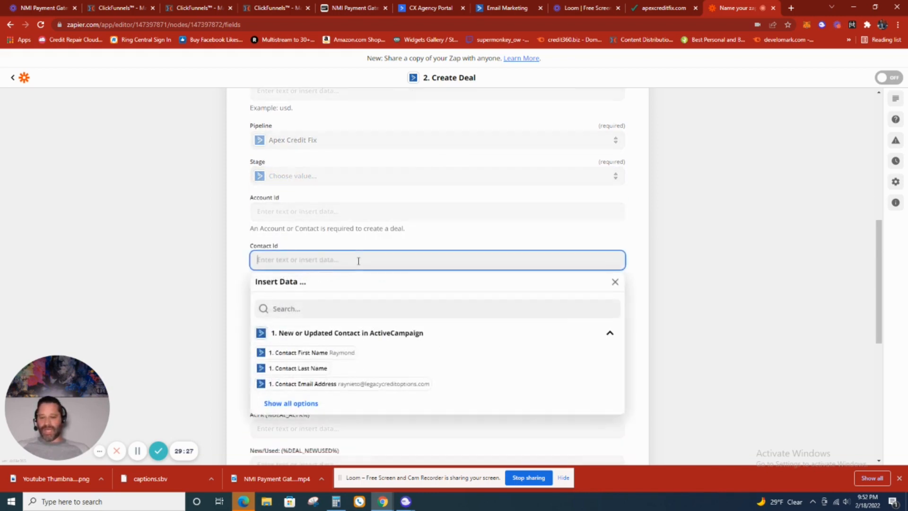
pyautogui.scroll(-2, 464, 328)
pyautogui.click(643, 255)
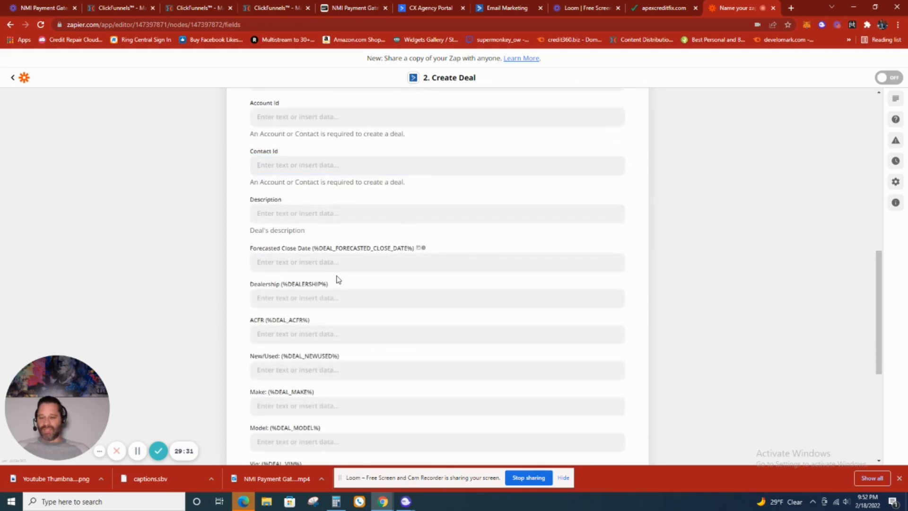
pyautogui.scroll(-1, 342, 279)
pyautogui.scroll(-5, 344, 278)
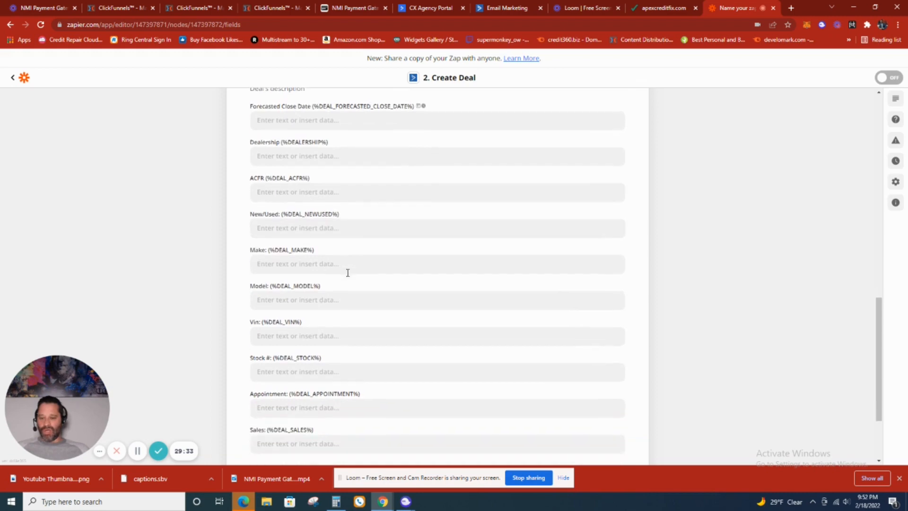
pyautogui.scroll(10, 348, 277)
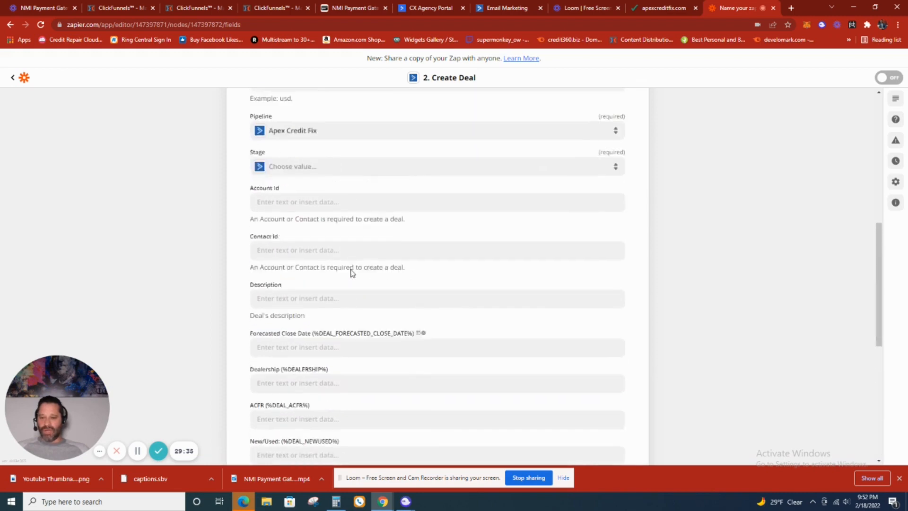
pyautogui.click(367, 305)
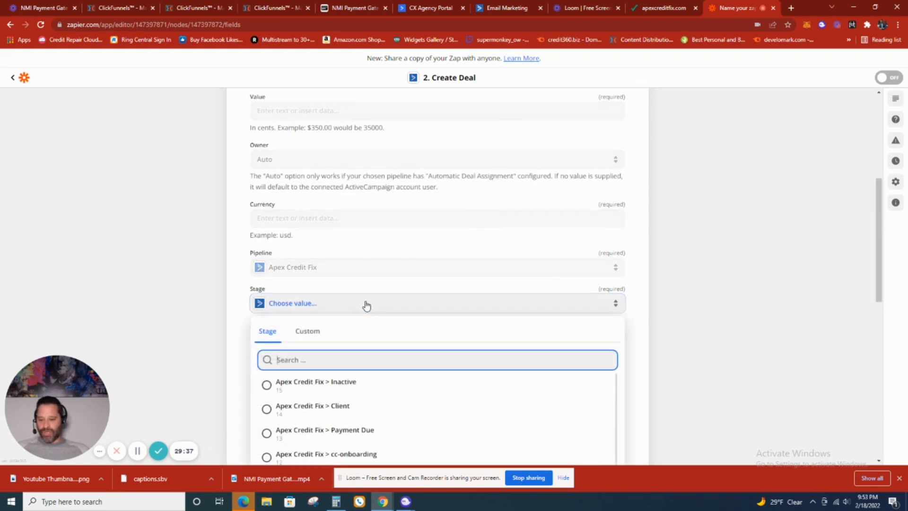
pyautogui.scroll(-1, 398, 385)
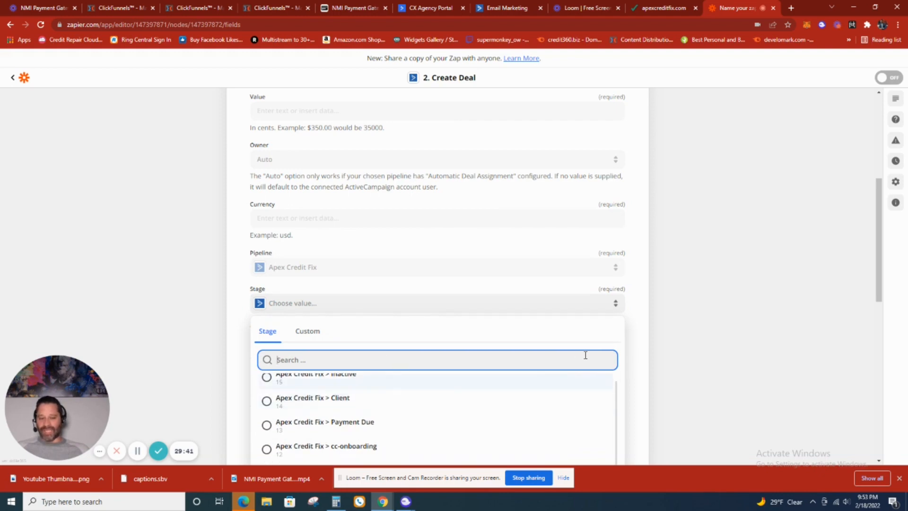
pyautogui.click(635, 319)
# - Review the full Create Deal form from its title and value fields down to the custom Sales field
pyautogui.scroll(5, 636, 316)
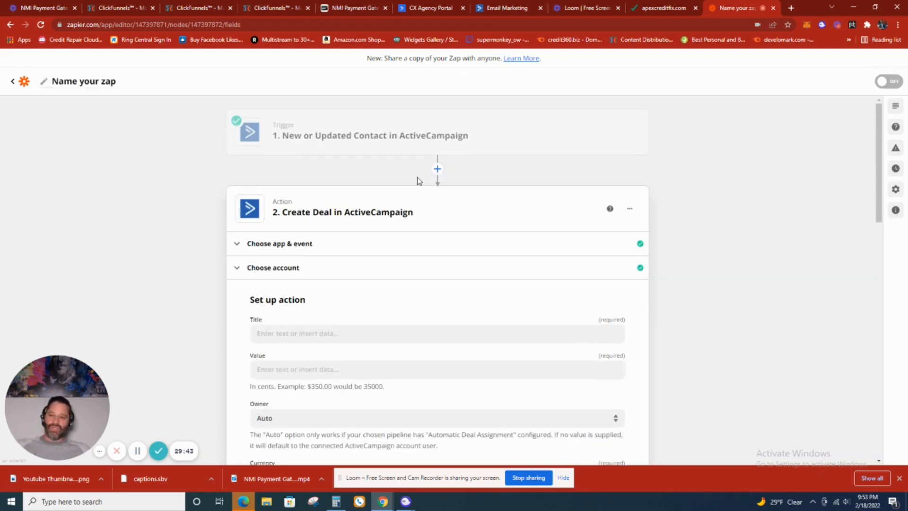
pyautogui.scroll(-20, 379, 154)
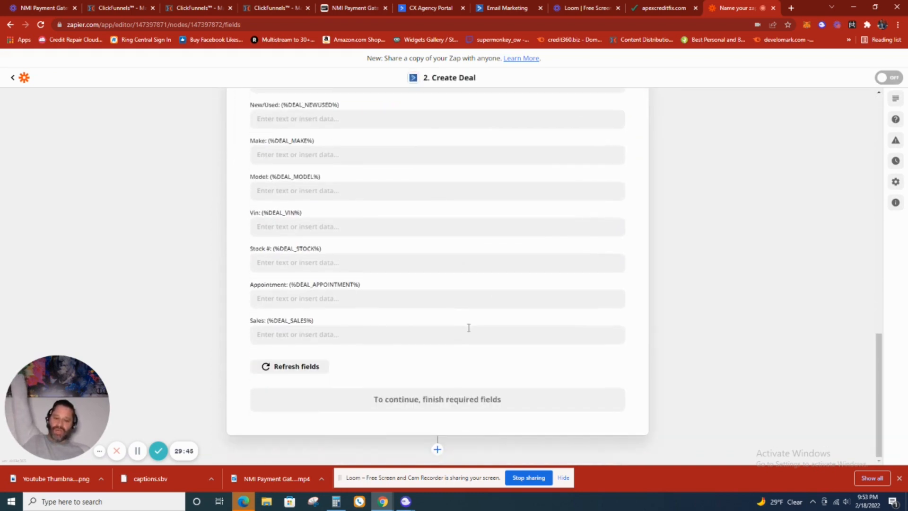
pyautogui.scroll(10, 444, 284)
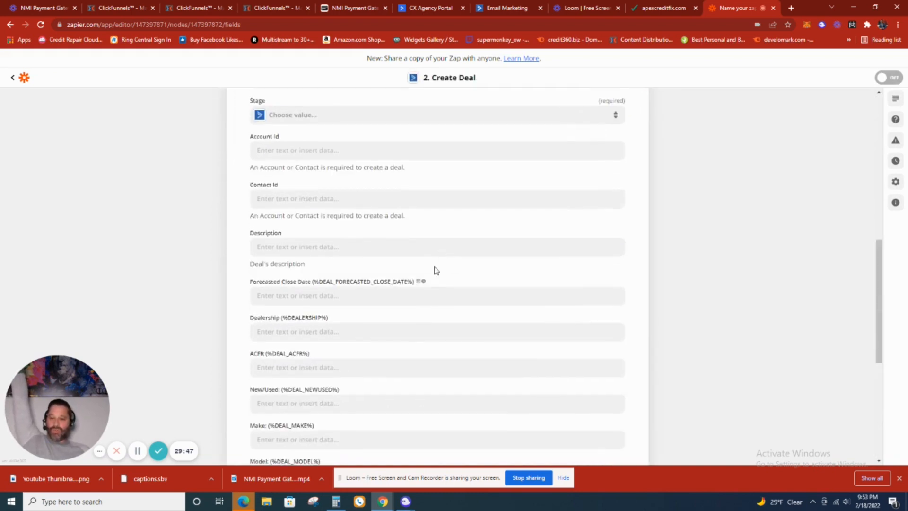
pyautogui.scroll(-15, 507, 375)
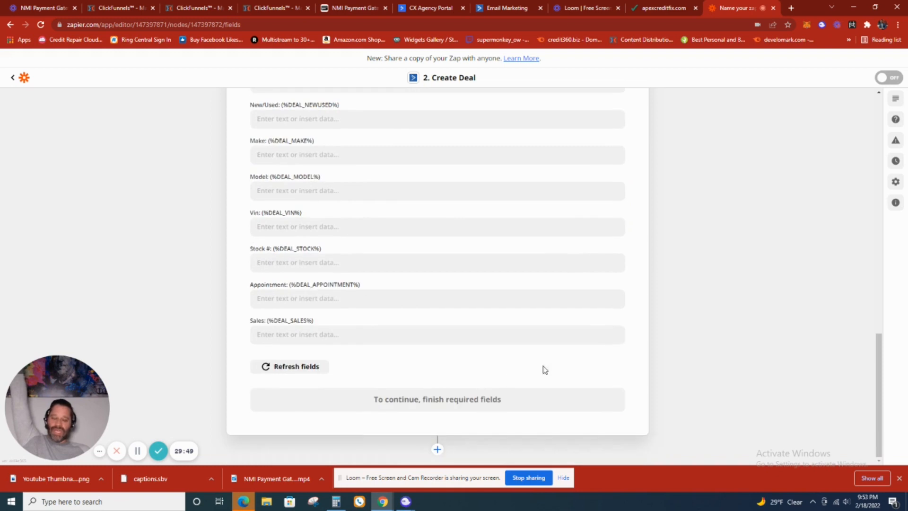
pyautogui.scroll(13, 543, 369)
pyautogui.scroll(5, 705, 276)
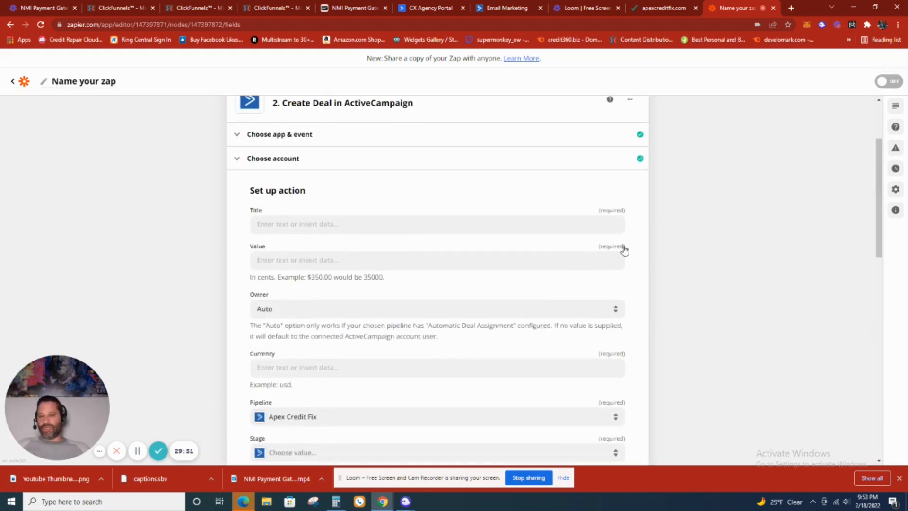
pyautogui.scroll(2, 631, 242)
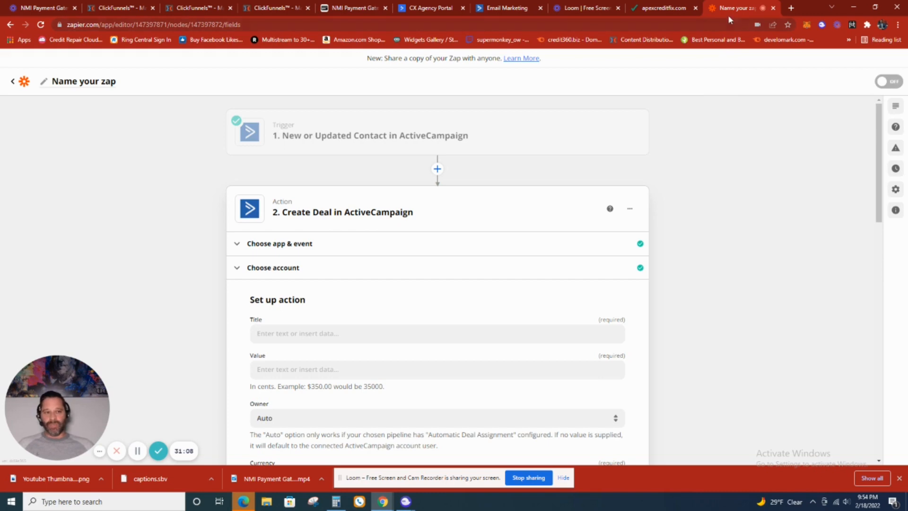
# - Switch to ActiveCampaign's Abandon Cart automation
pyautogui.click(506, 8)
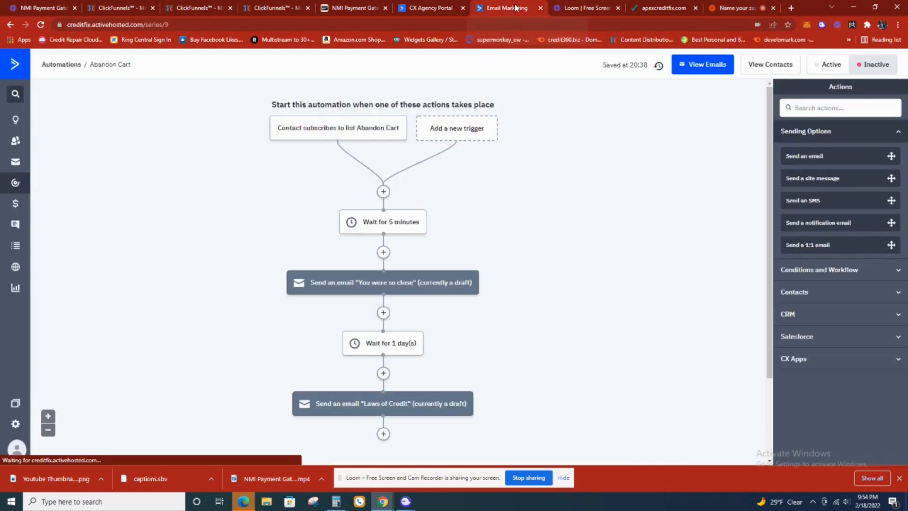